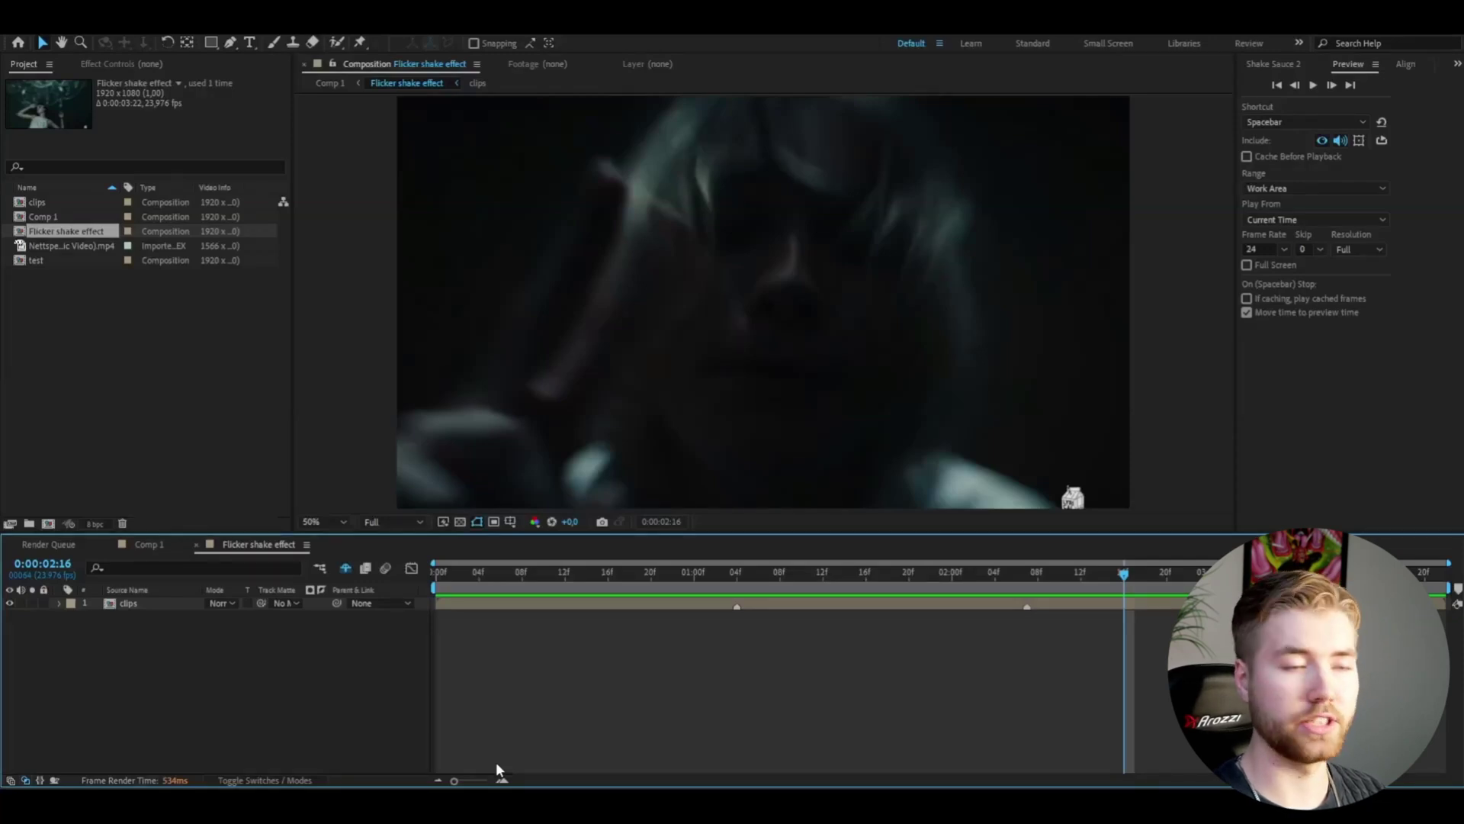
- Show the Shake Sauce 2 panel and widen it until all of its controls fit
left_click(1197, 345)
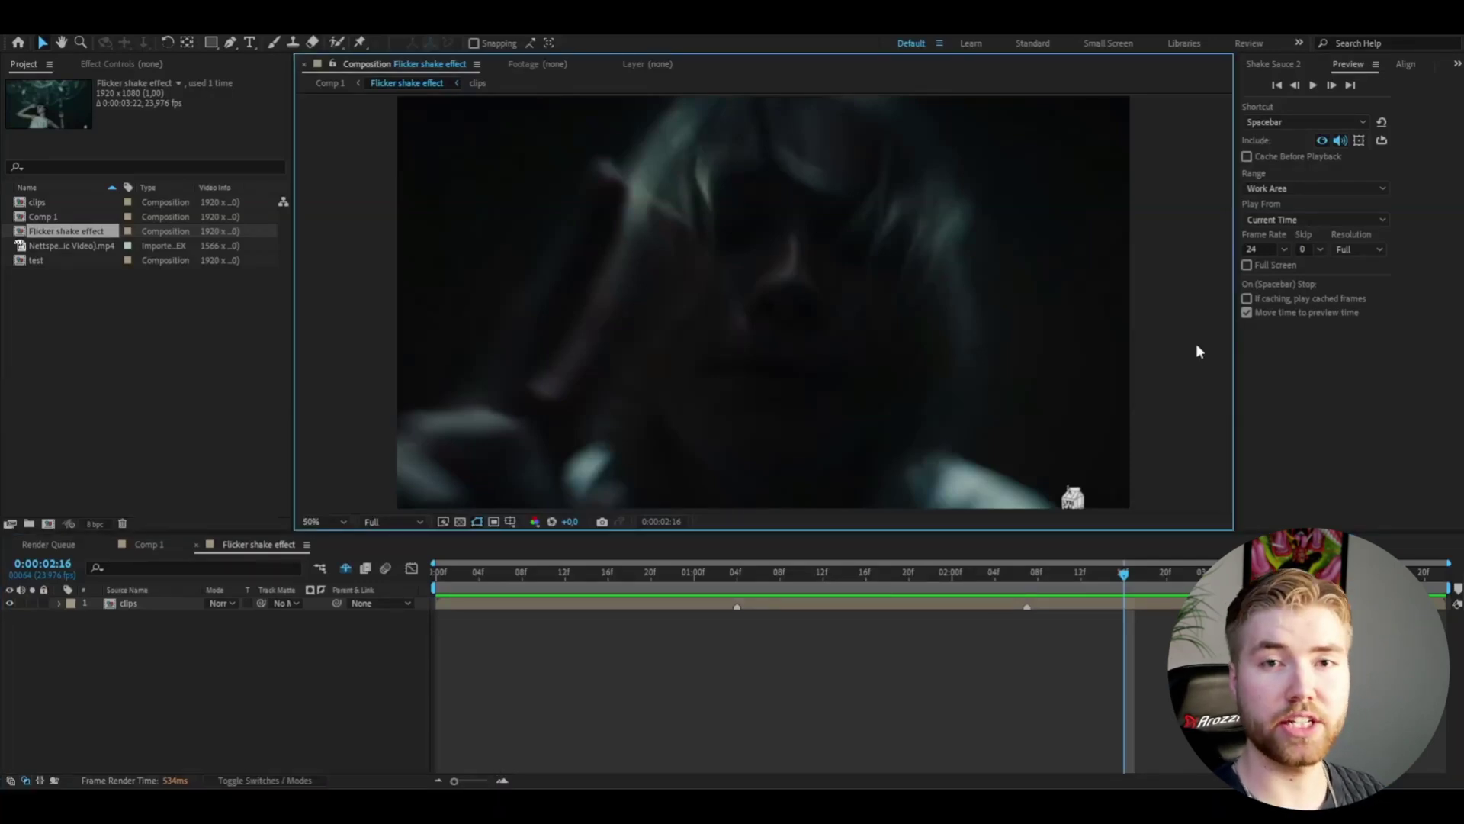
left_click(1261, 65)
left_click_drag(1233, 118, 1066, 118)
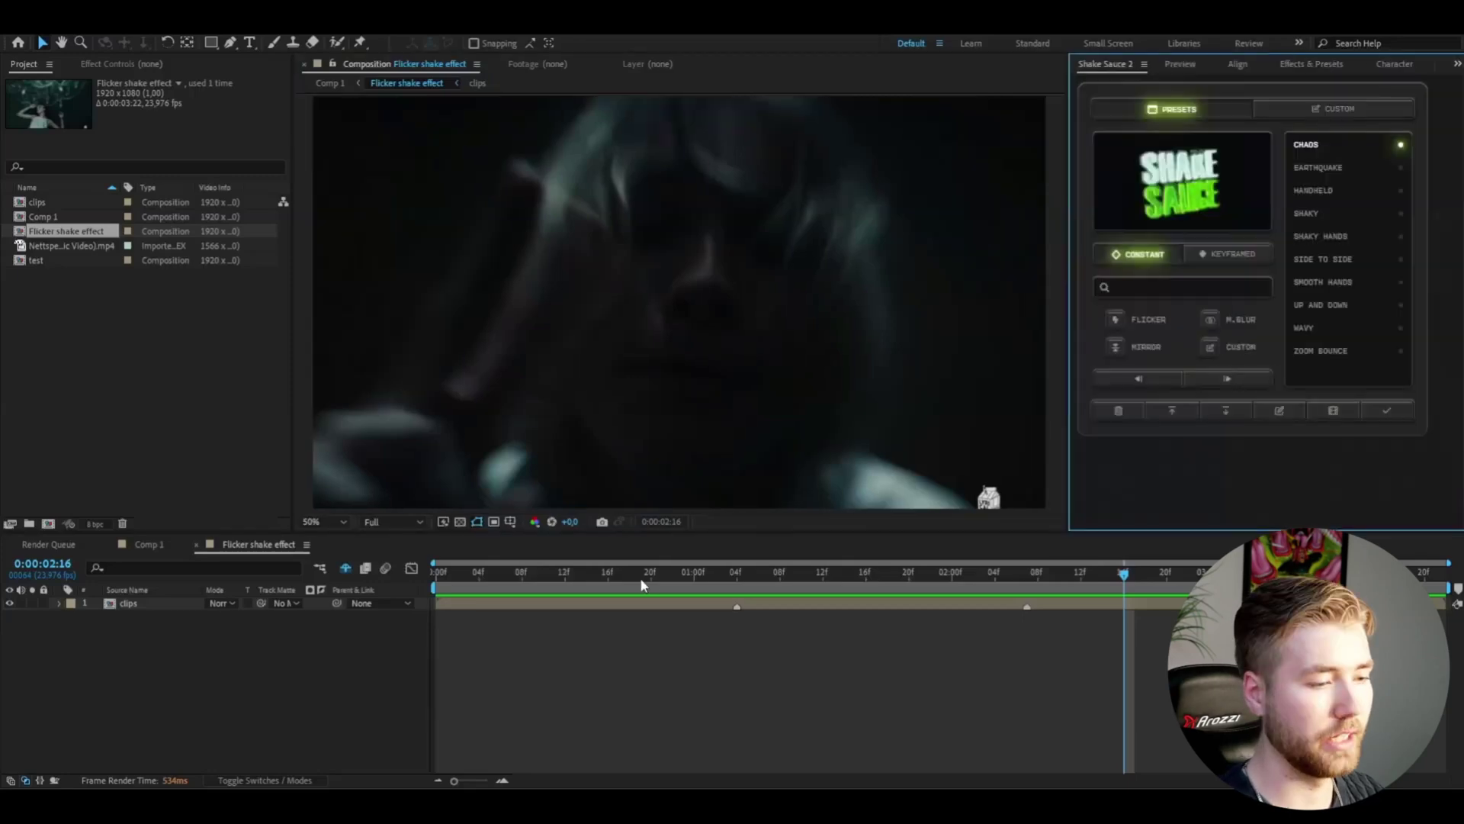
- Go to the first cut marker at 0:00:01:04 and create a custom Shake Sauce 2 control layer
left_click(564, 581)
left_click_drag(565, 587, 737, 568)
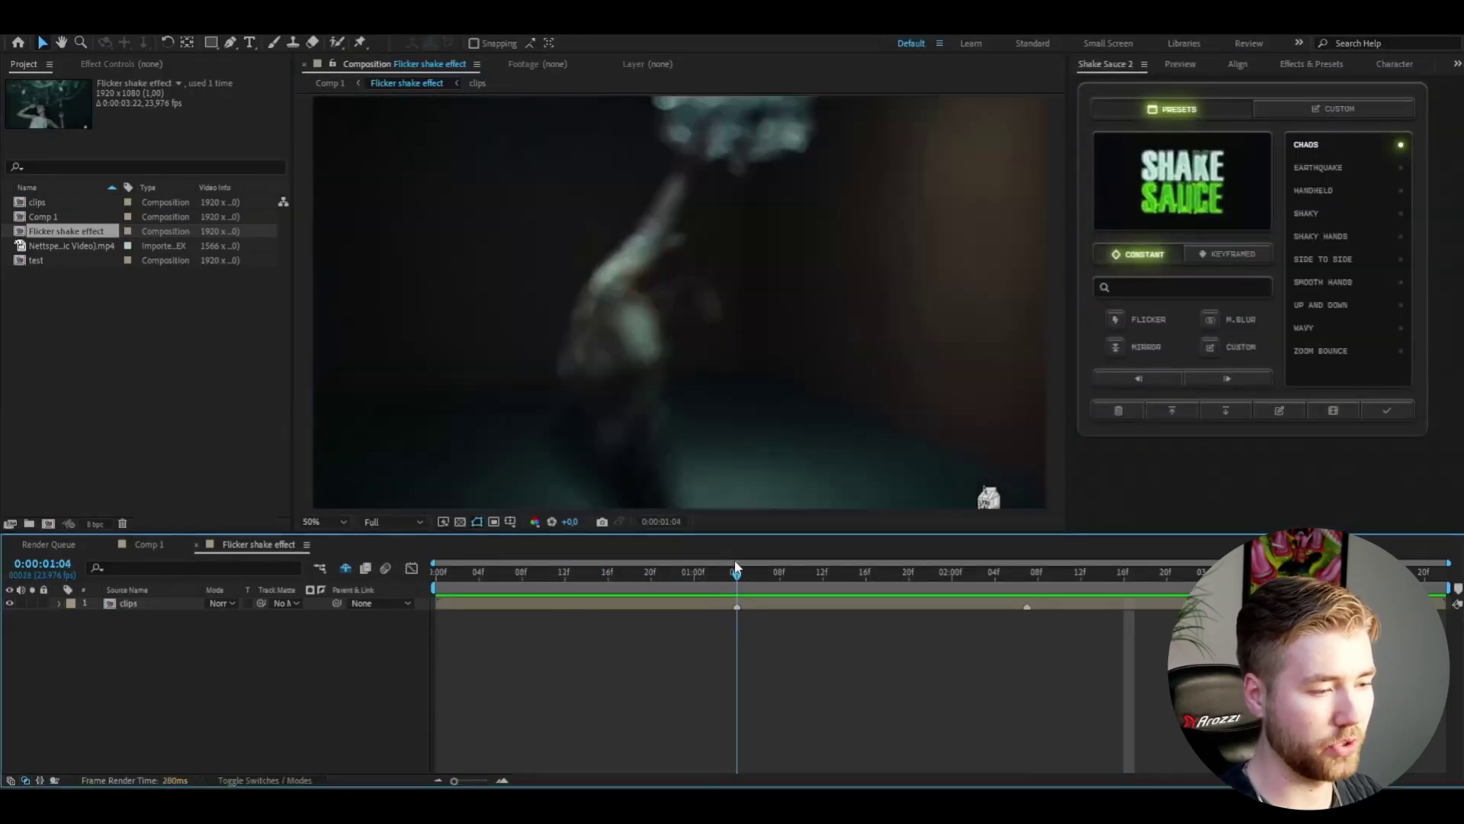
left_click(686, 608)
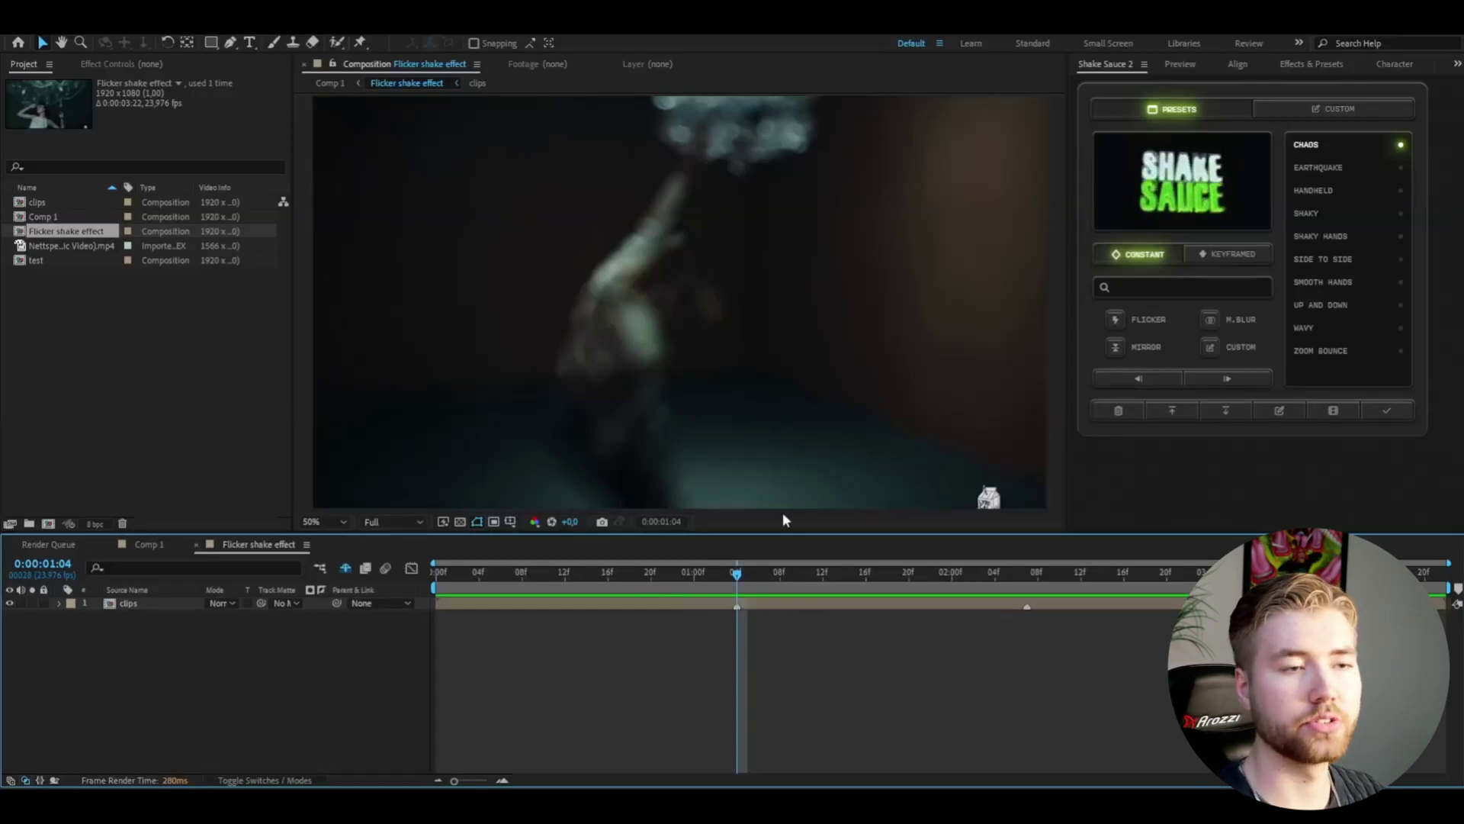
left_click(1334, 108)
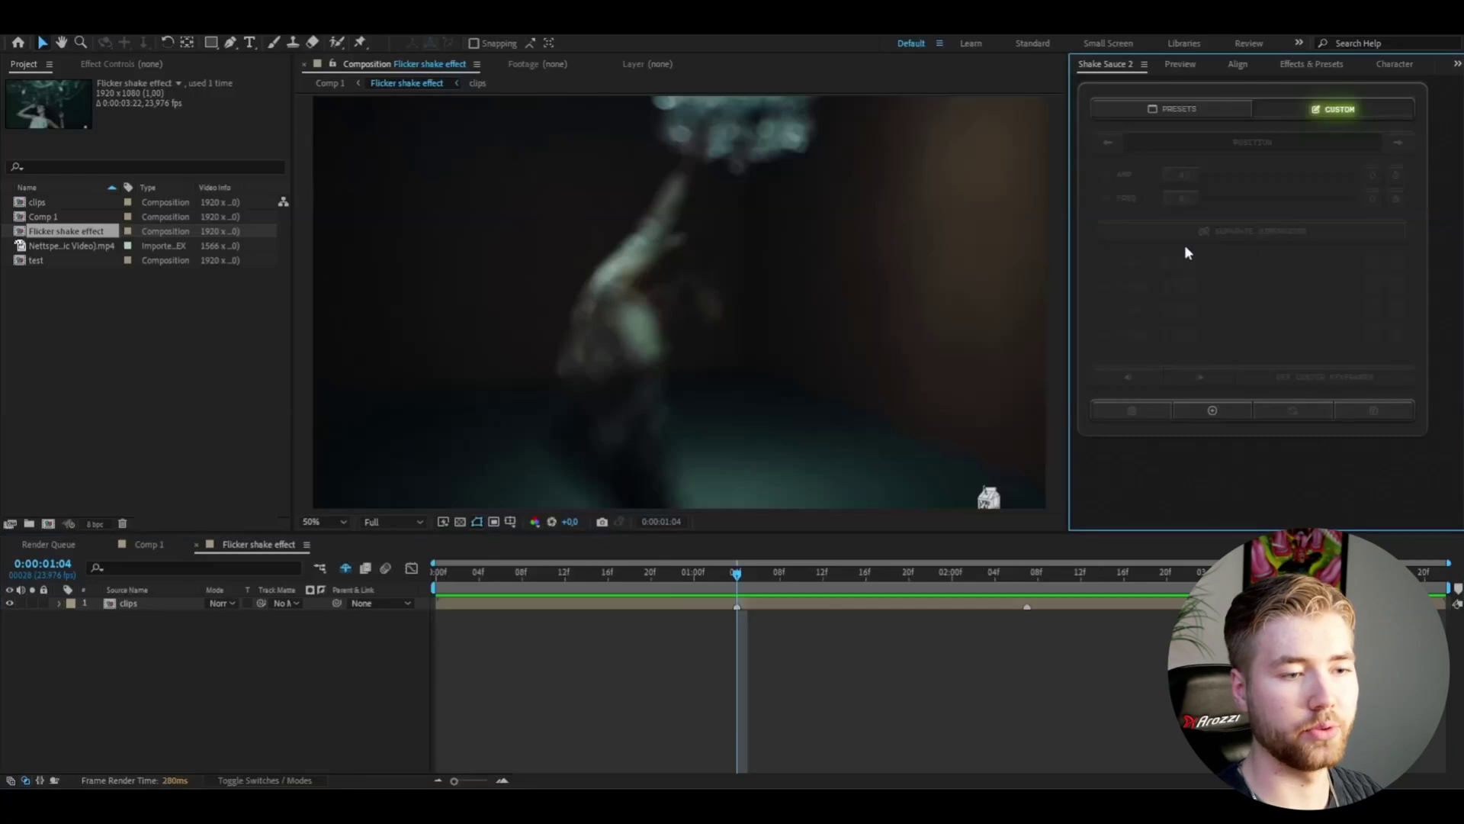
left_click(1212, 412)
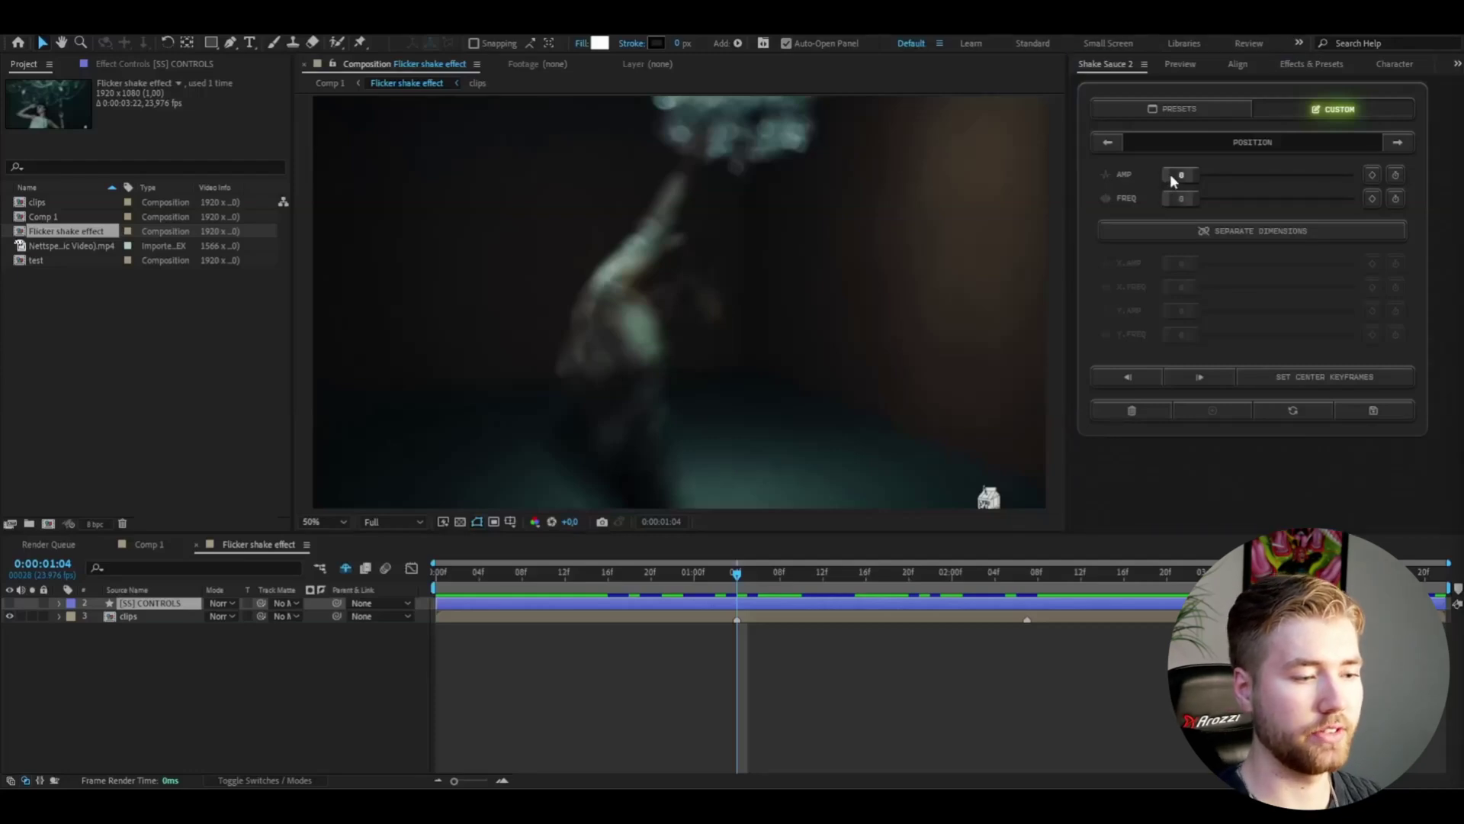
- Set the custom shake's position amplitude to 250
left_click_drag(1174, 175, 1192, 175)
double_click(1192, 175)
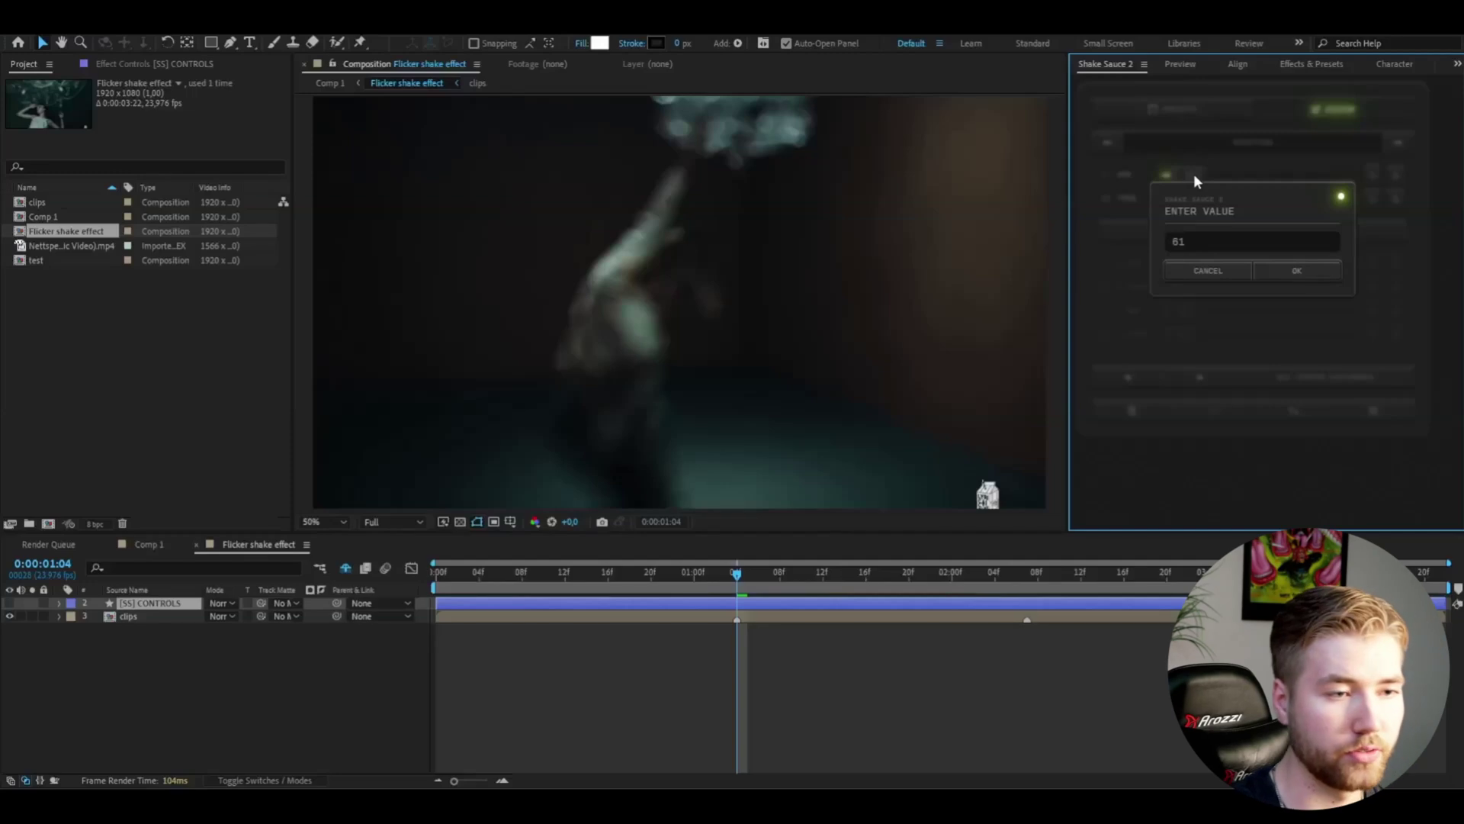
left_click_drag(1215, 237, 1155, 246)
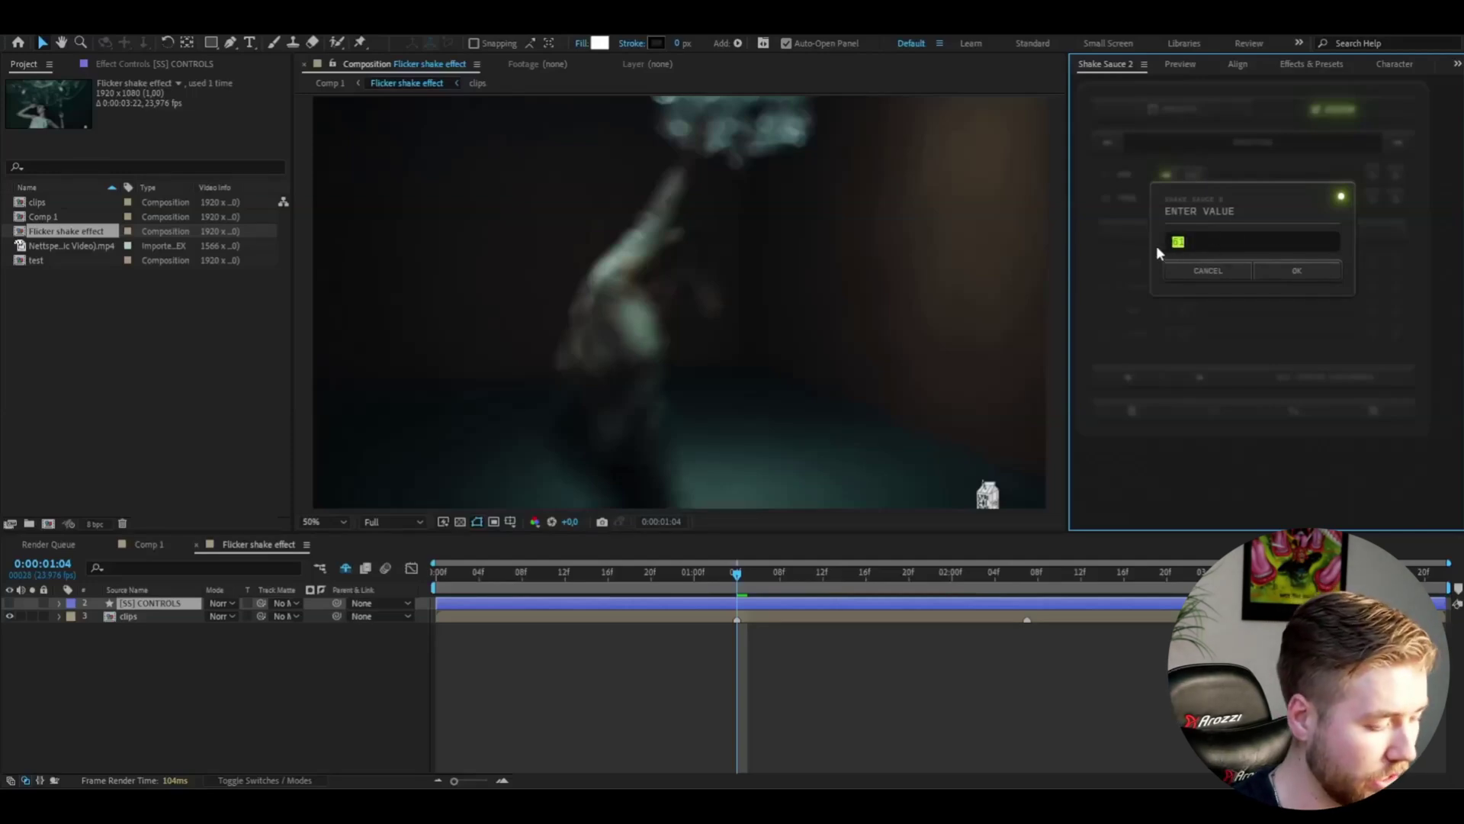
type("250")
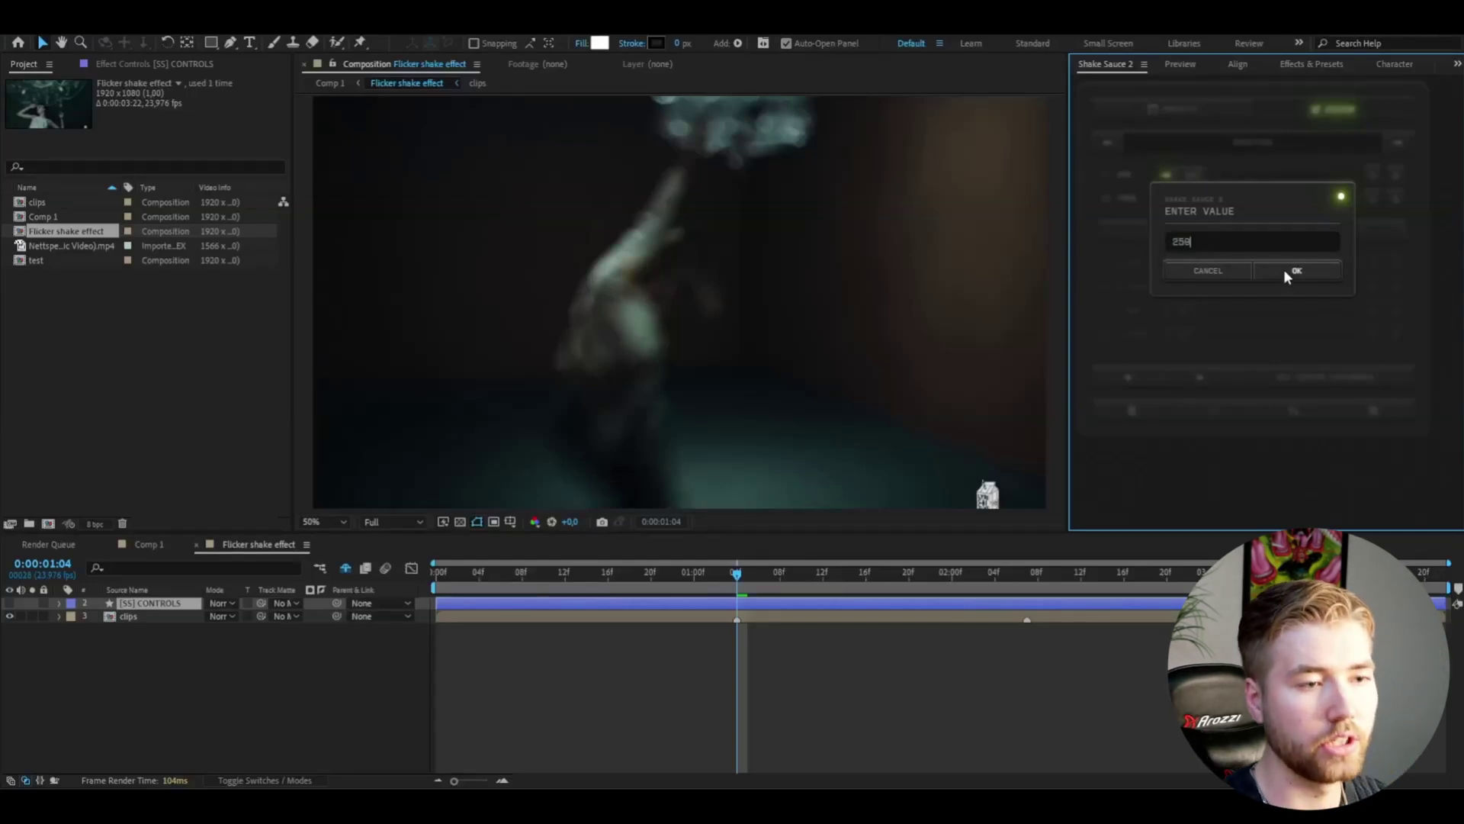
left_click(1285, 271)
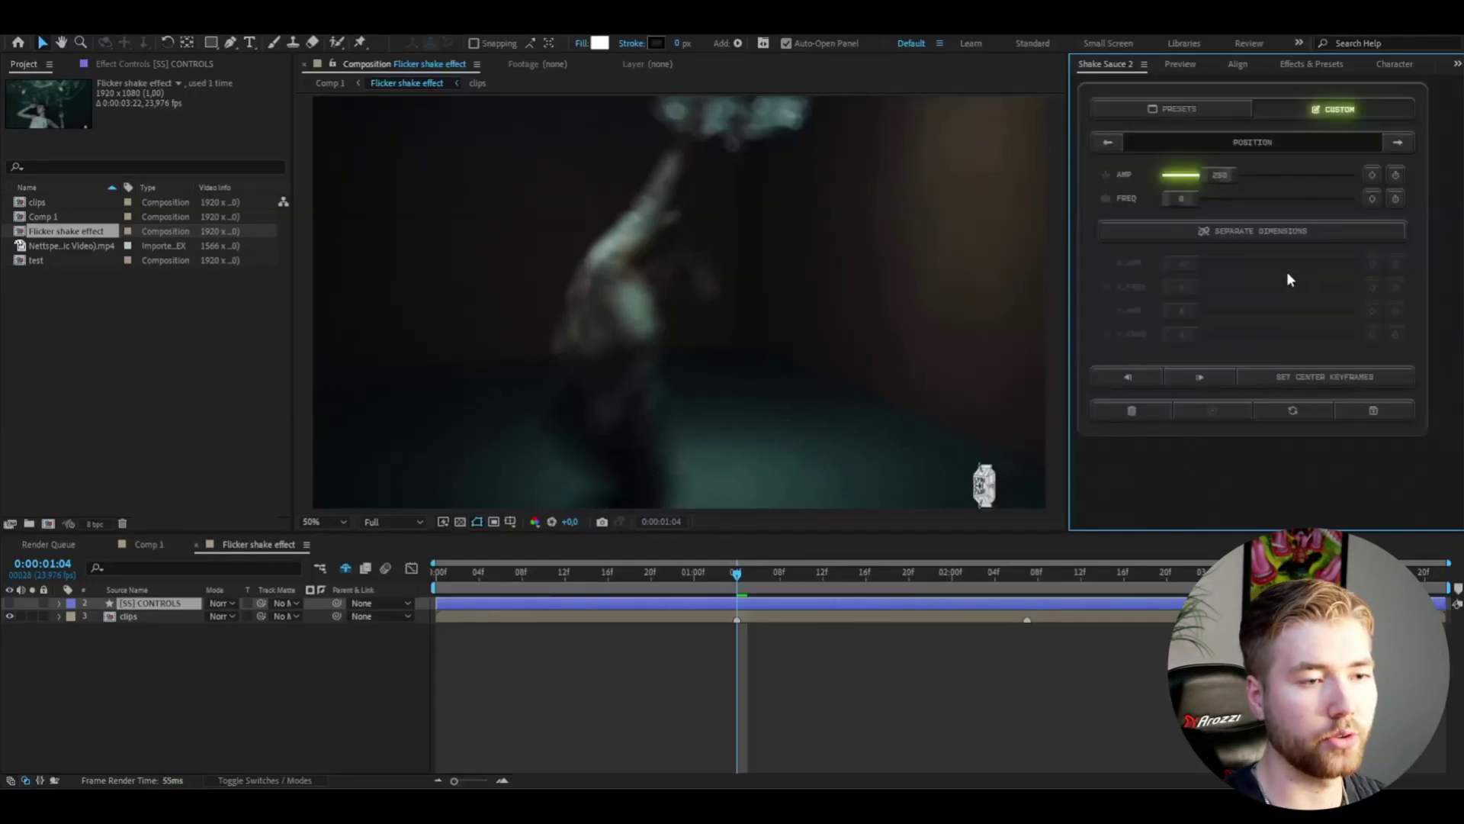
- Set the position frequency to 25 and keyframe both amplitude and frequency at 0:00:01:04
double_click(1182, 200)
type("25")
key("Return")
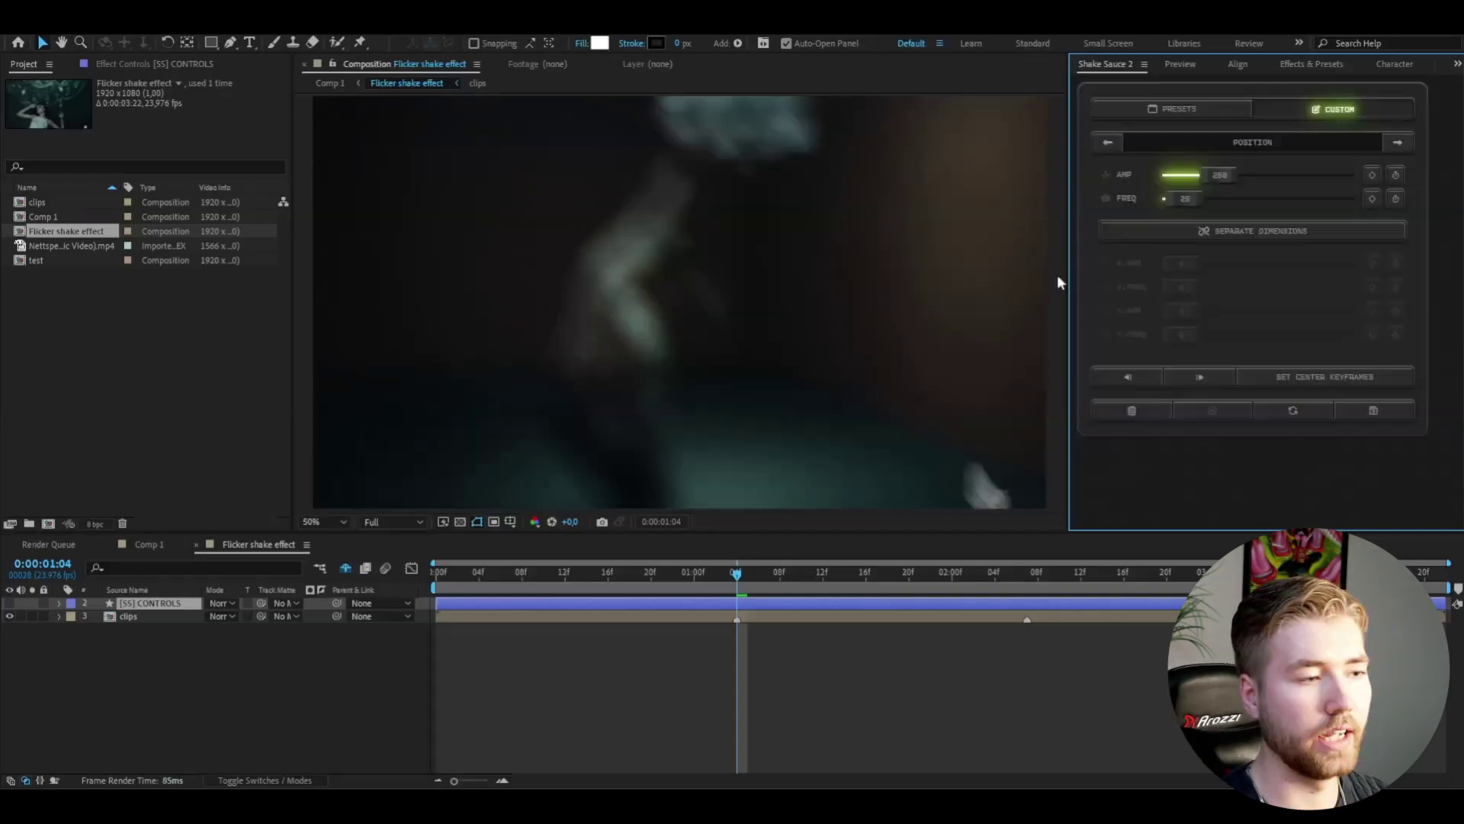
left_click(1372, 199)
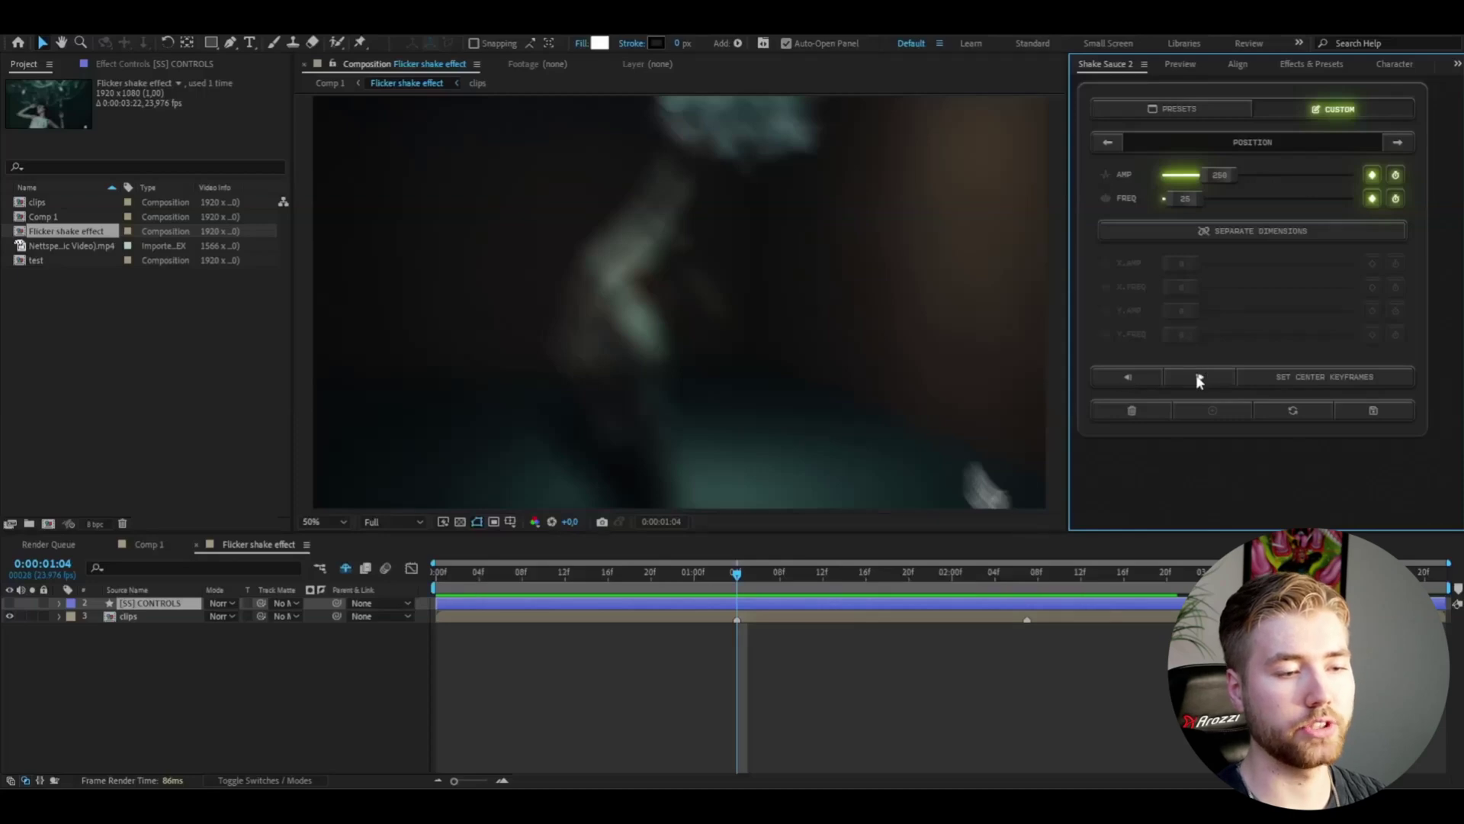
- Step back three frames to 0:00:01:01 and keyframe position frequency and amplitude at 0
left_click(1137, 378)
left_click(1143, 378)
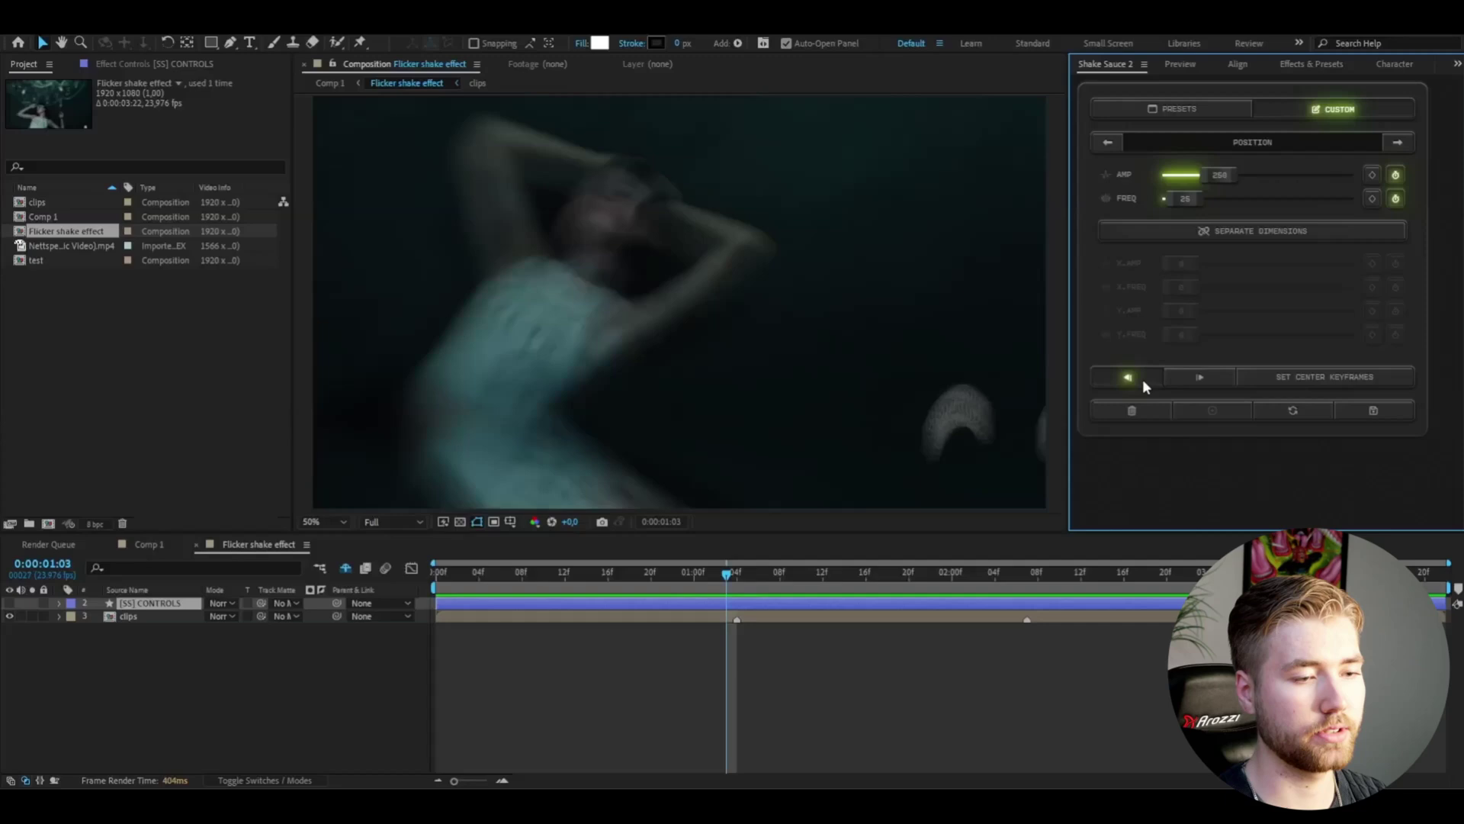
left_click(1128, 379)
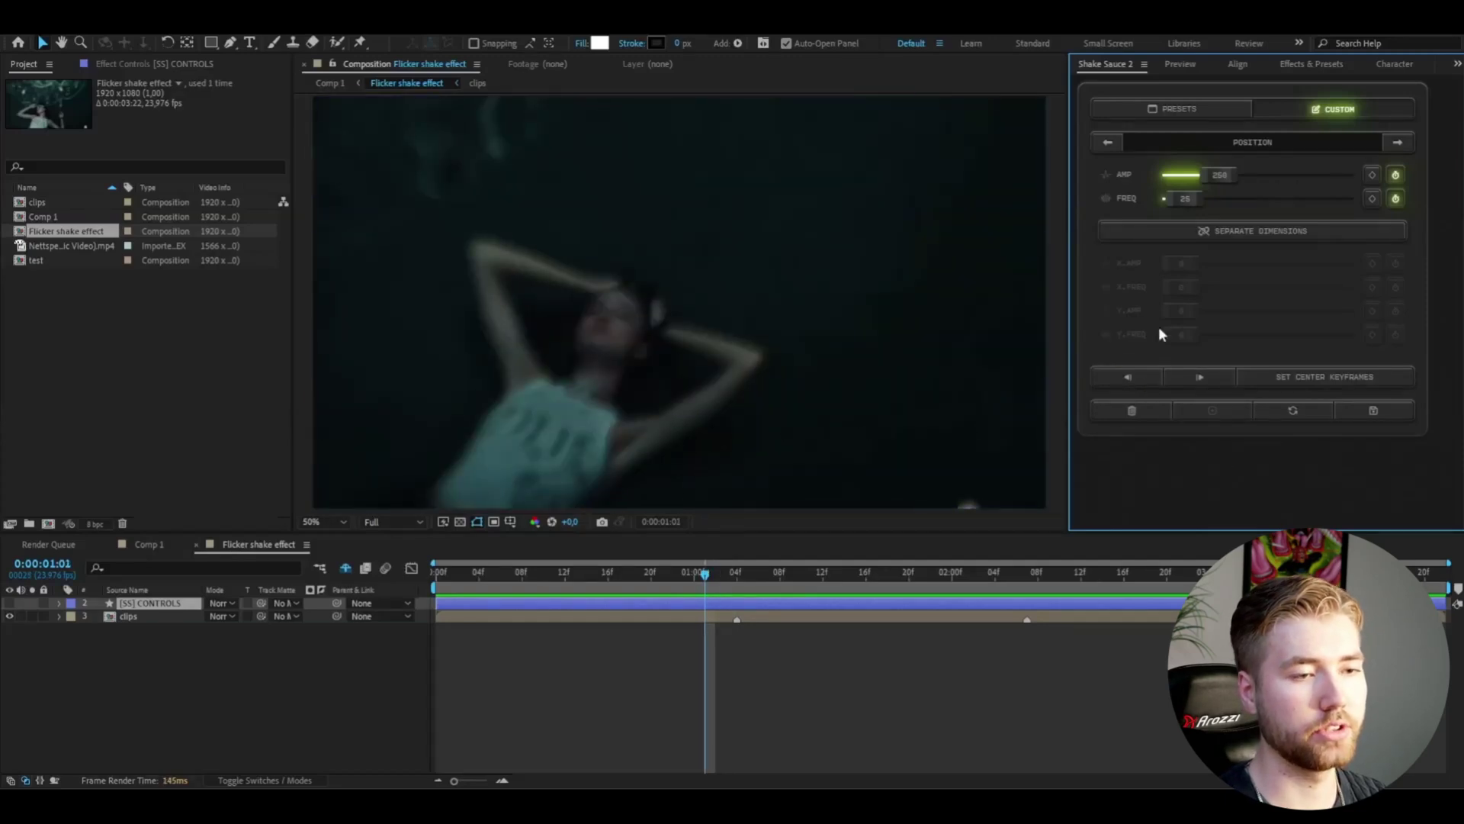
left_click_drag(1183, 201, 1095, 223)
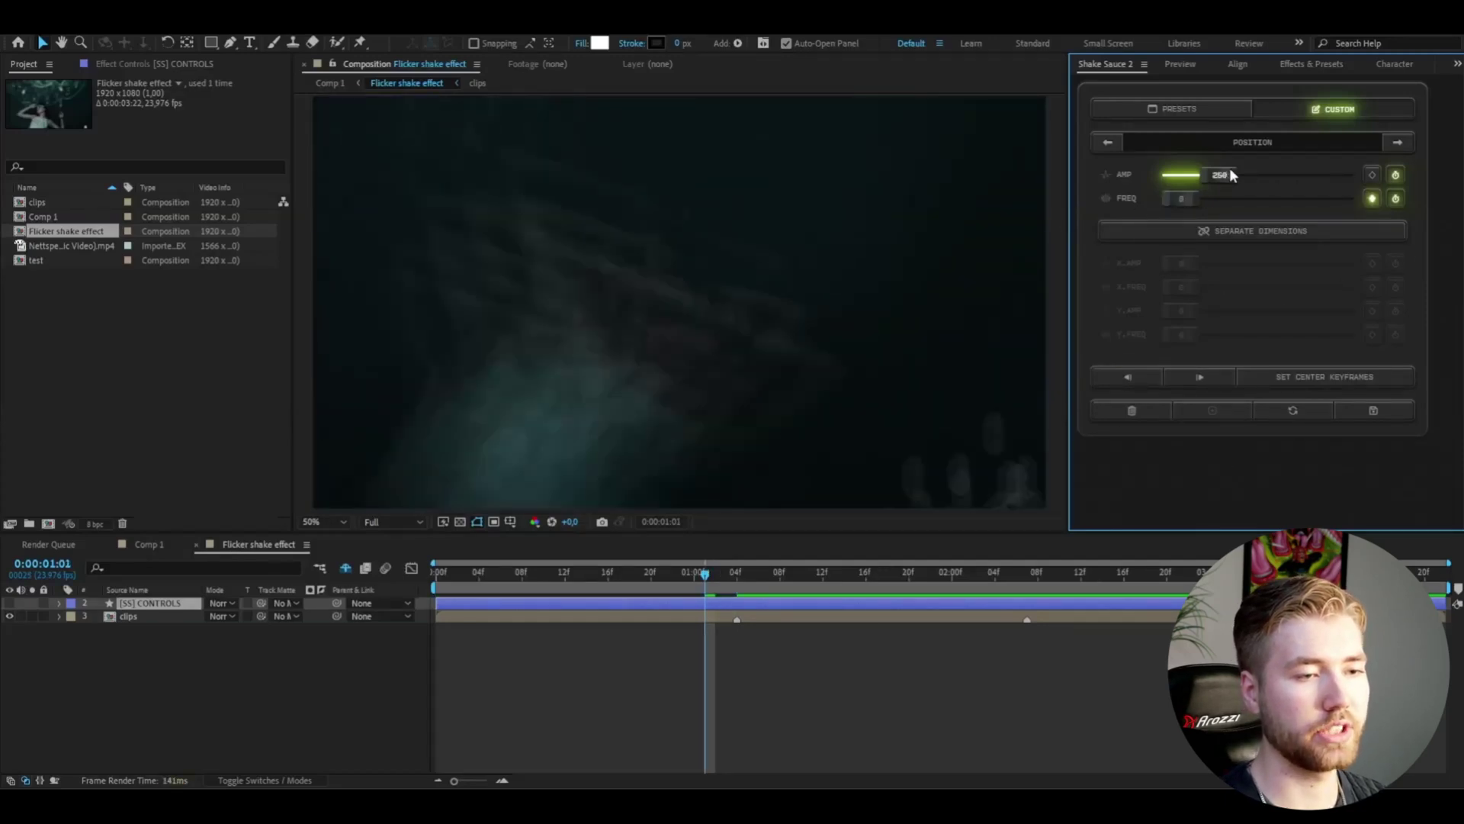
left_click_drag(1220, 174, 1106, 180)
- Move from the cut forward to 0:00:01:10 and keyframe position frequency and amplitude at 0
left_click(737, 576)
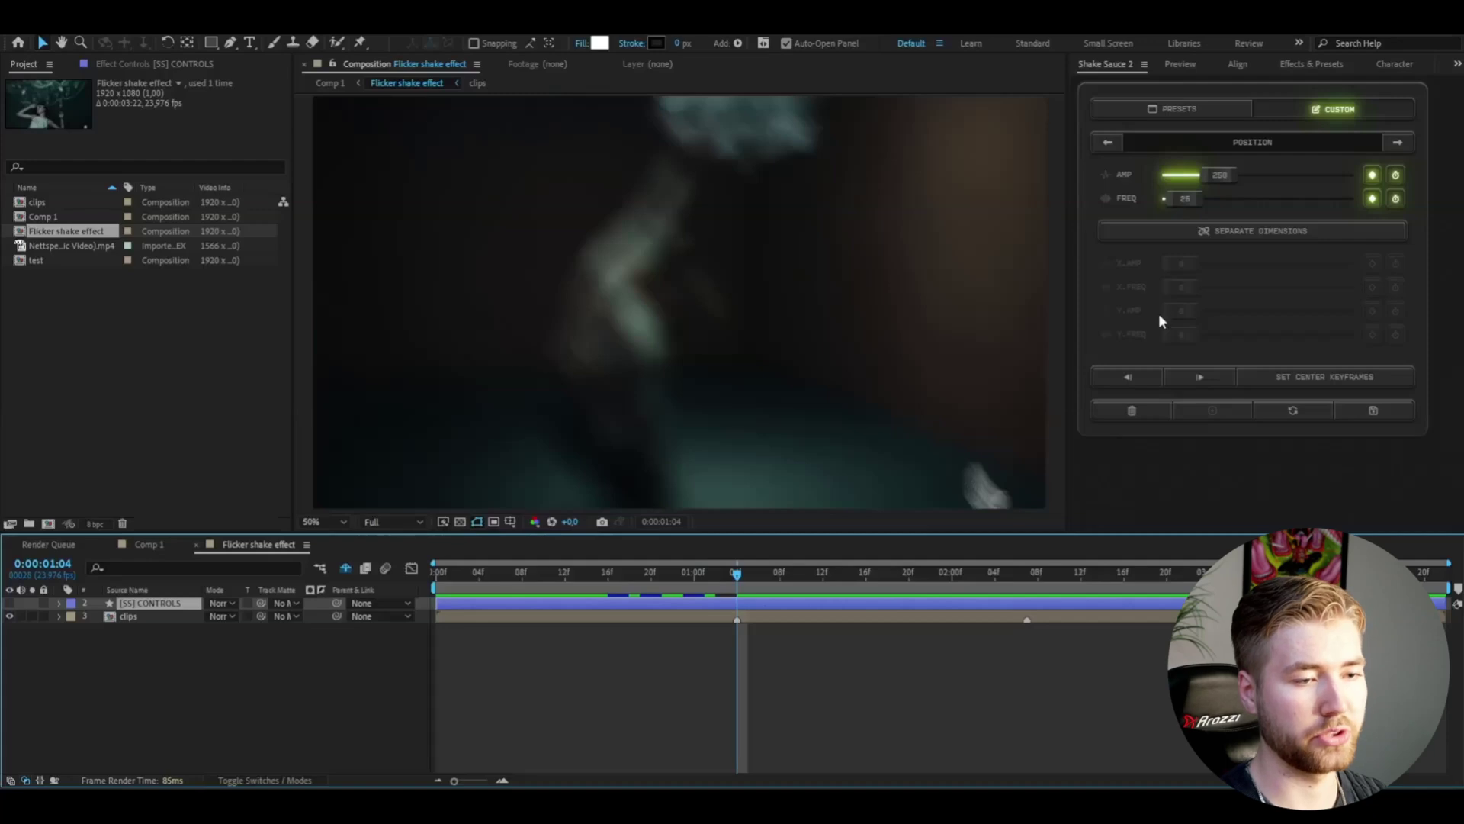
left_click(1215, 378)
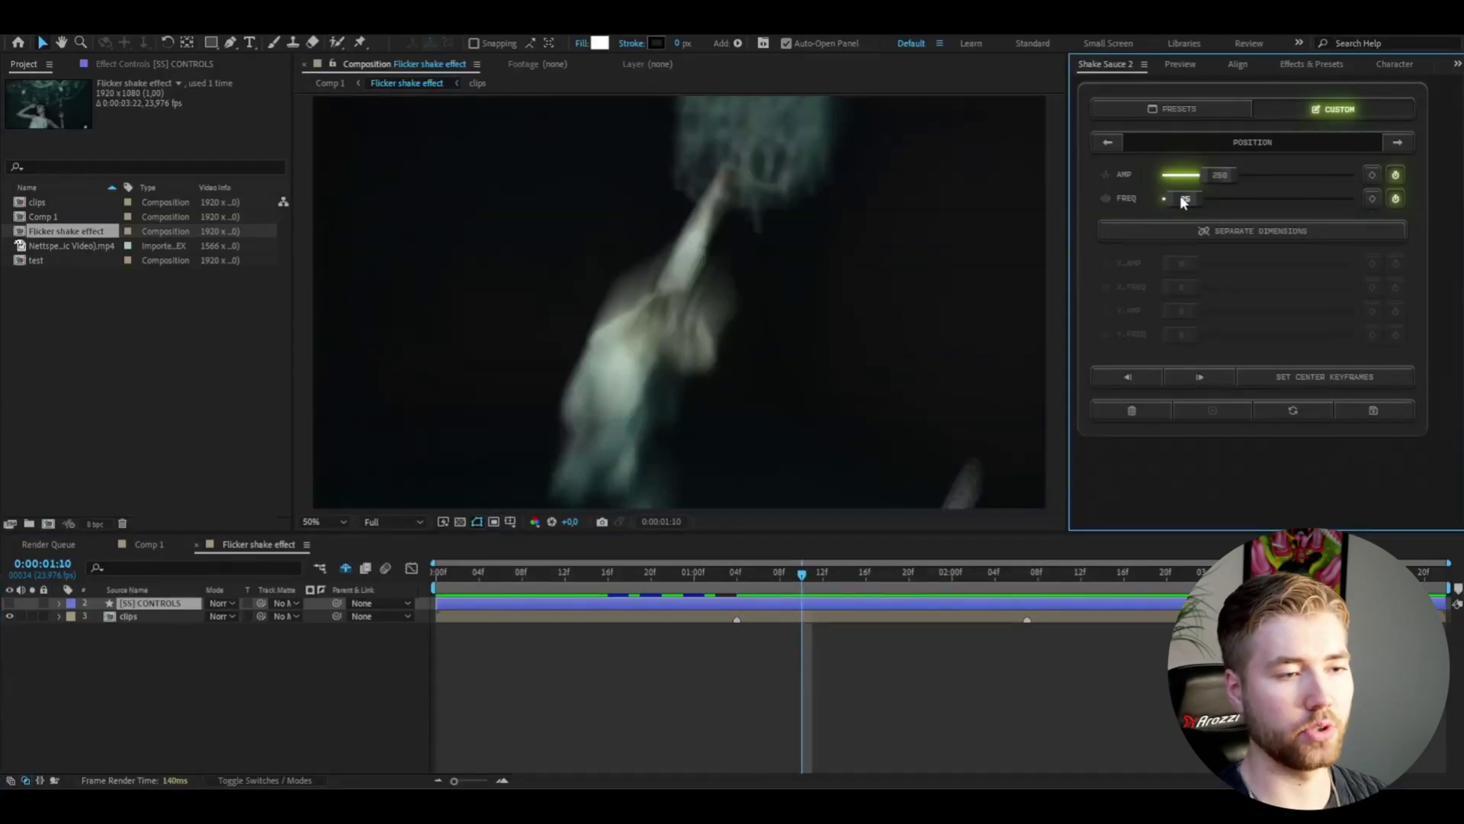
left_click_drag(1180, 197, 1013, 204)
left_click_drag(1219, 177, 788, 181)
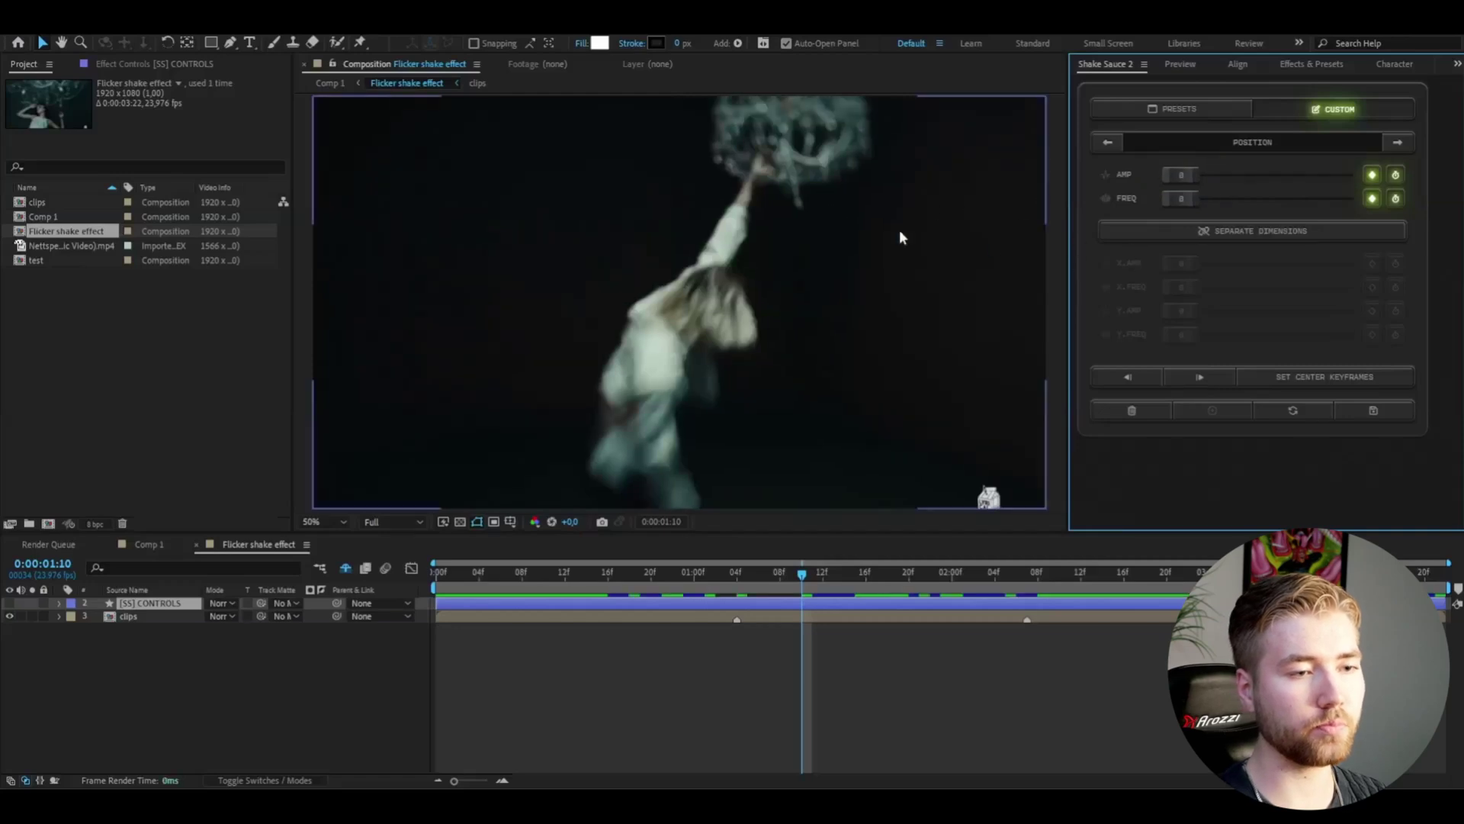
- Reveal the Shake Sauce 2 position properties on the controls layer and apply Easy Ease to all their keyframes
left_click(57, 603)
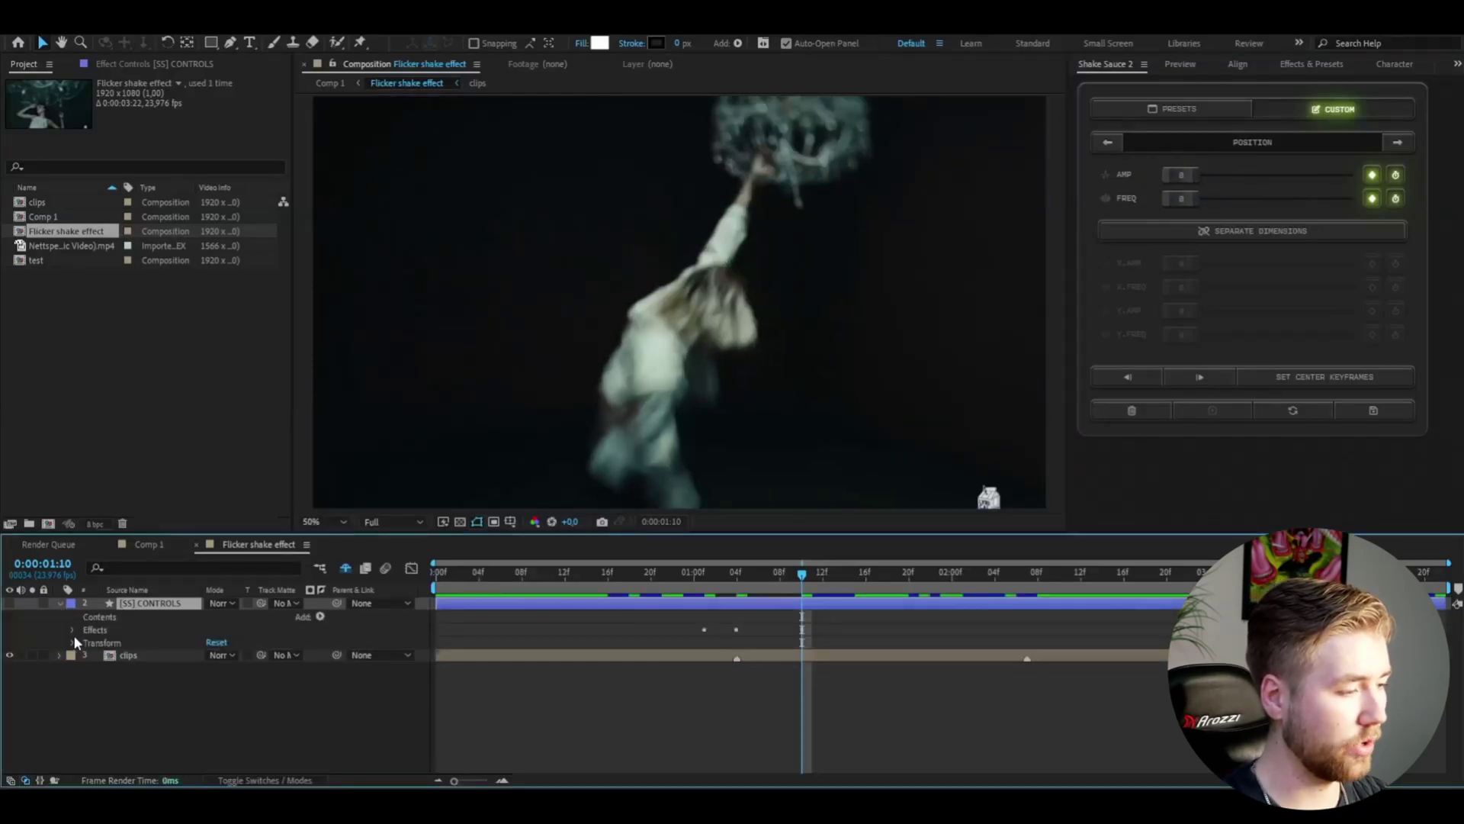
left_click(73, 628)
left_click(85, 642)
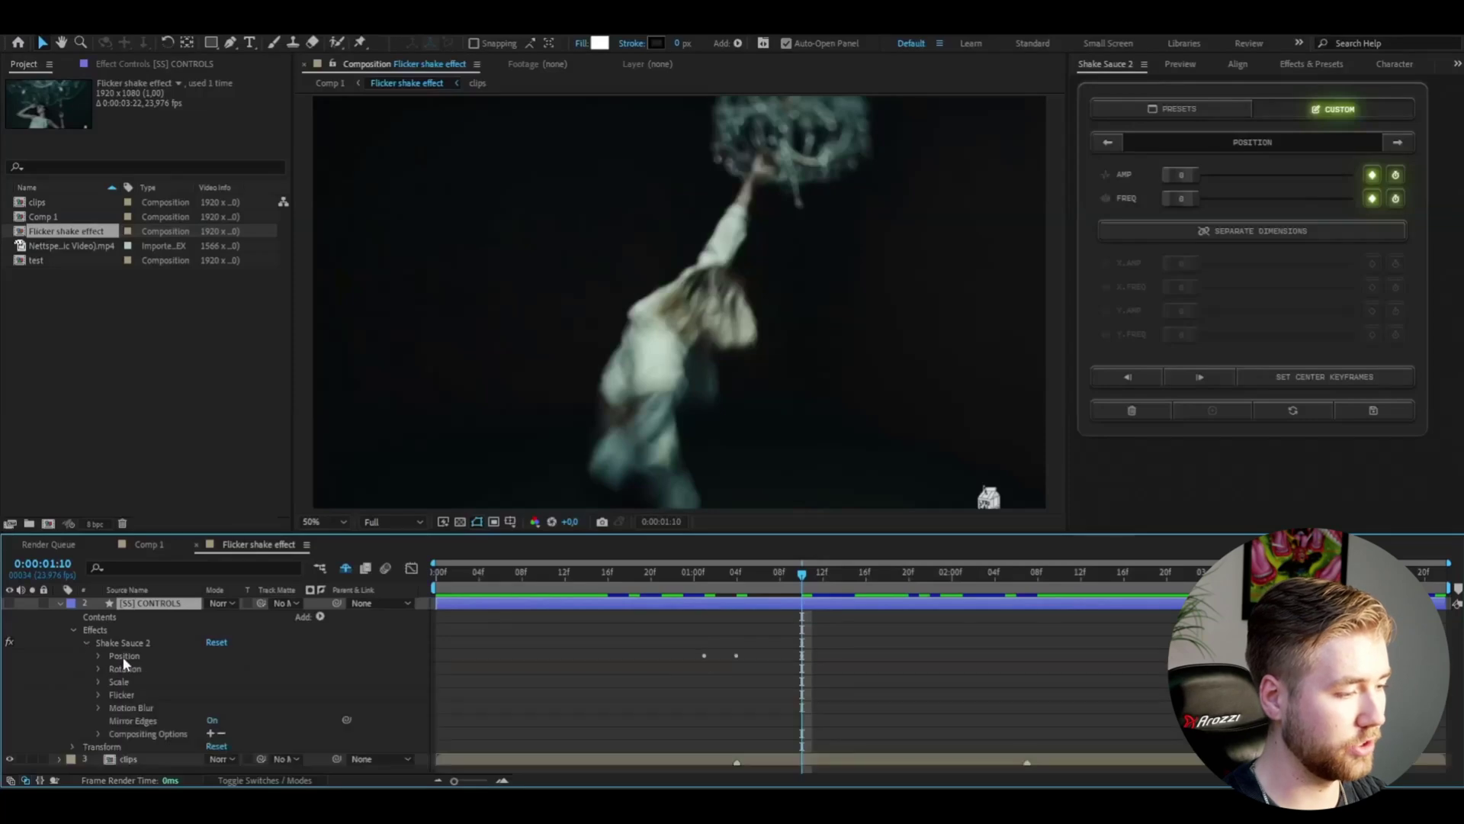
left_click(98, 656)
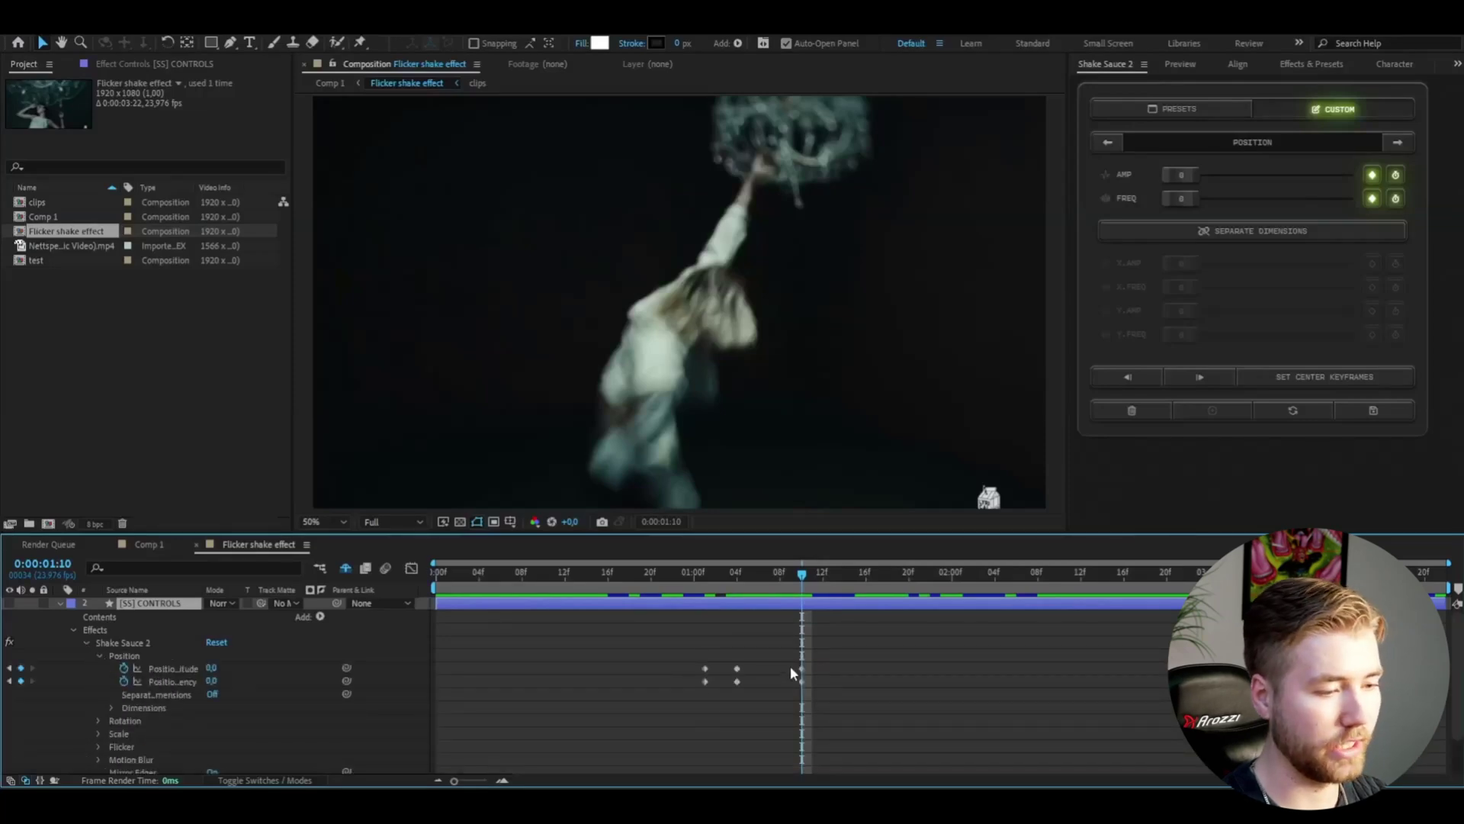
left_click_drag(813, 666, 697, 687)
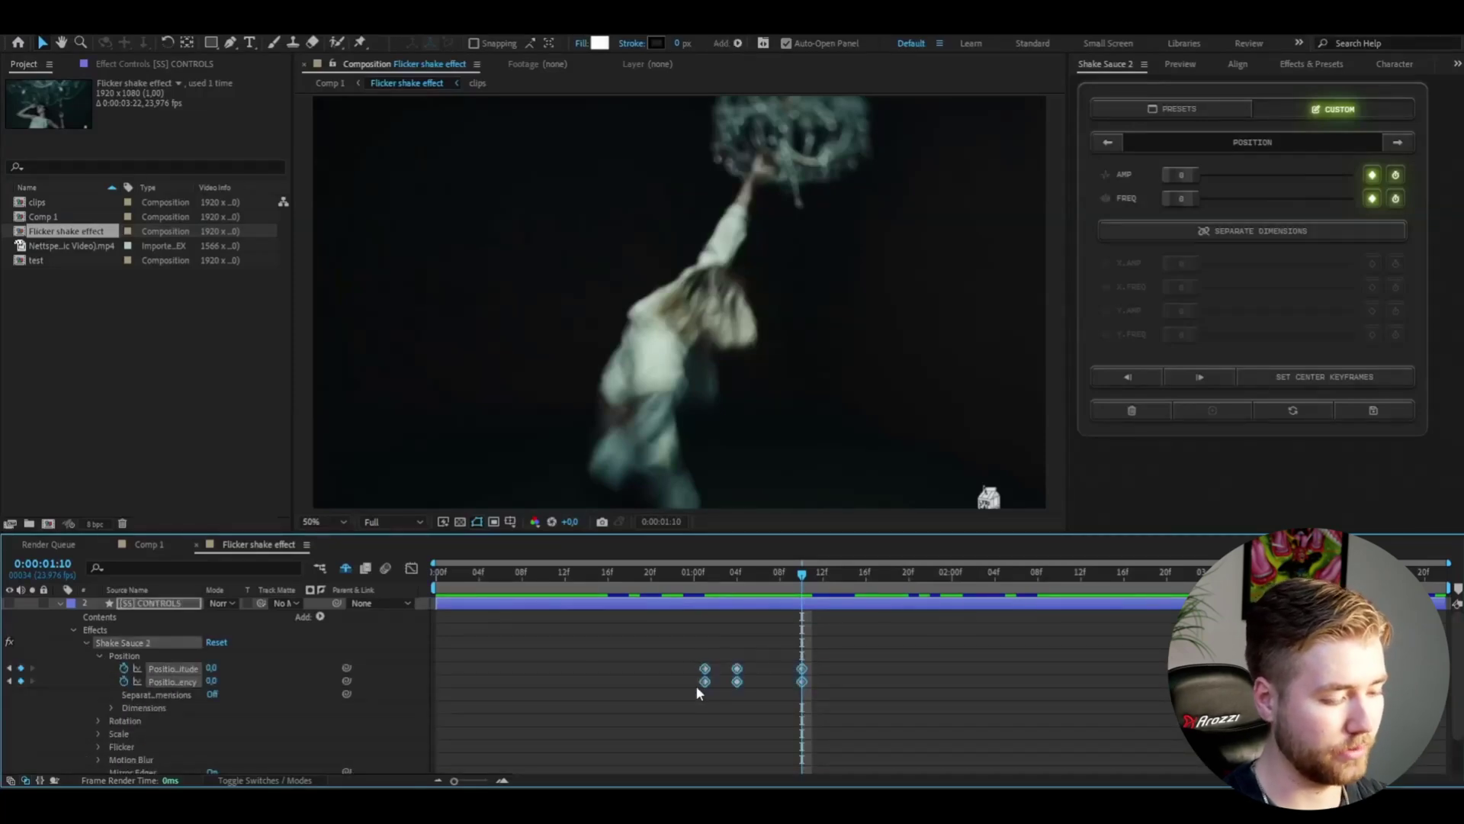
key("F9")
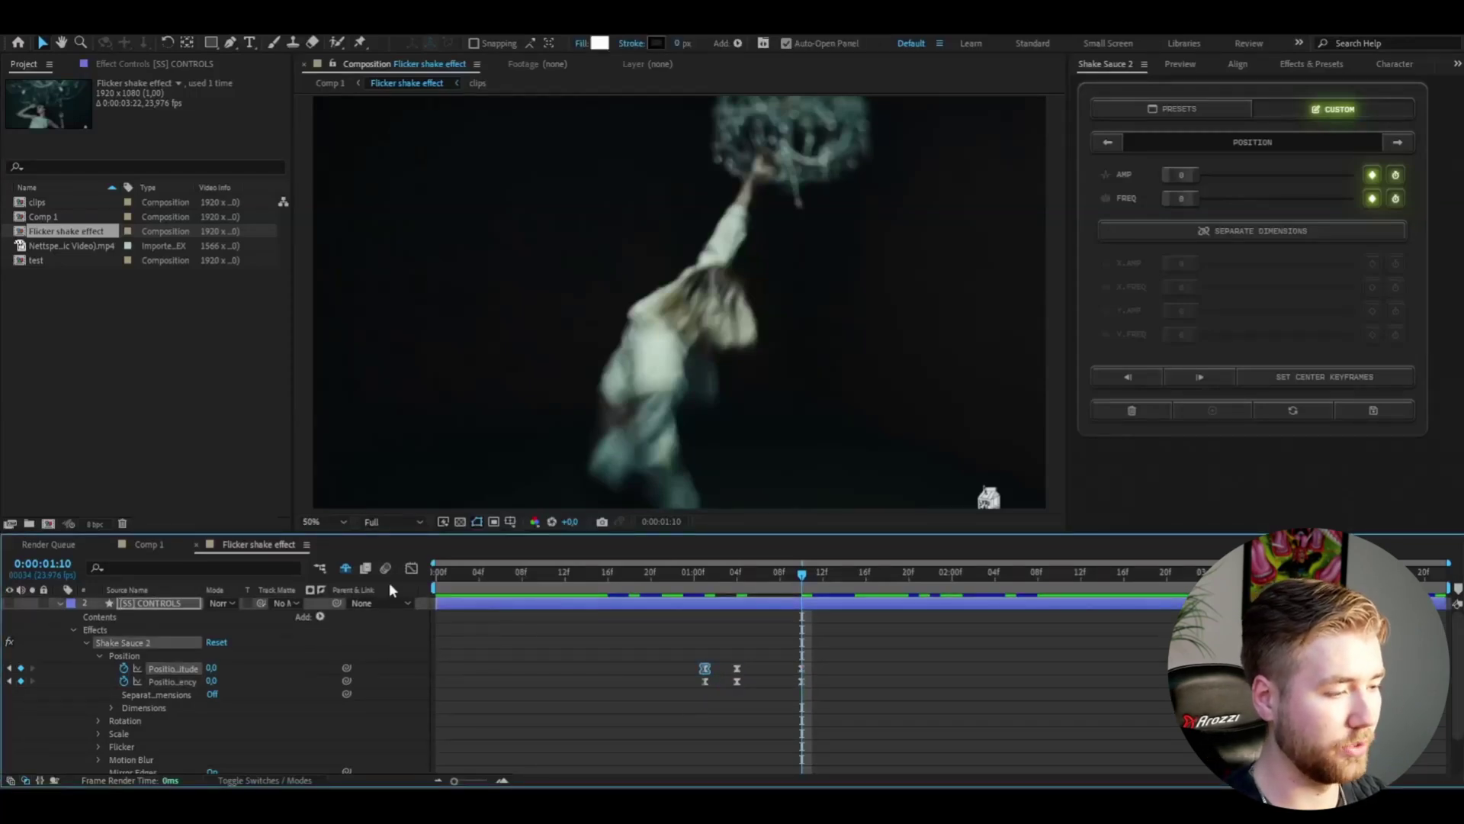
- Shape the position amplitude curve in the graph editor into a sharp peak at 0:00:01:04, with long eased ends at 0:00:01:01 and 0:00:01:10
left_click(411, 569)
key("j")
key("j")
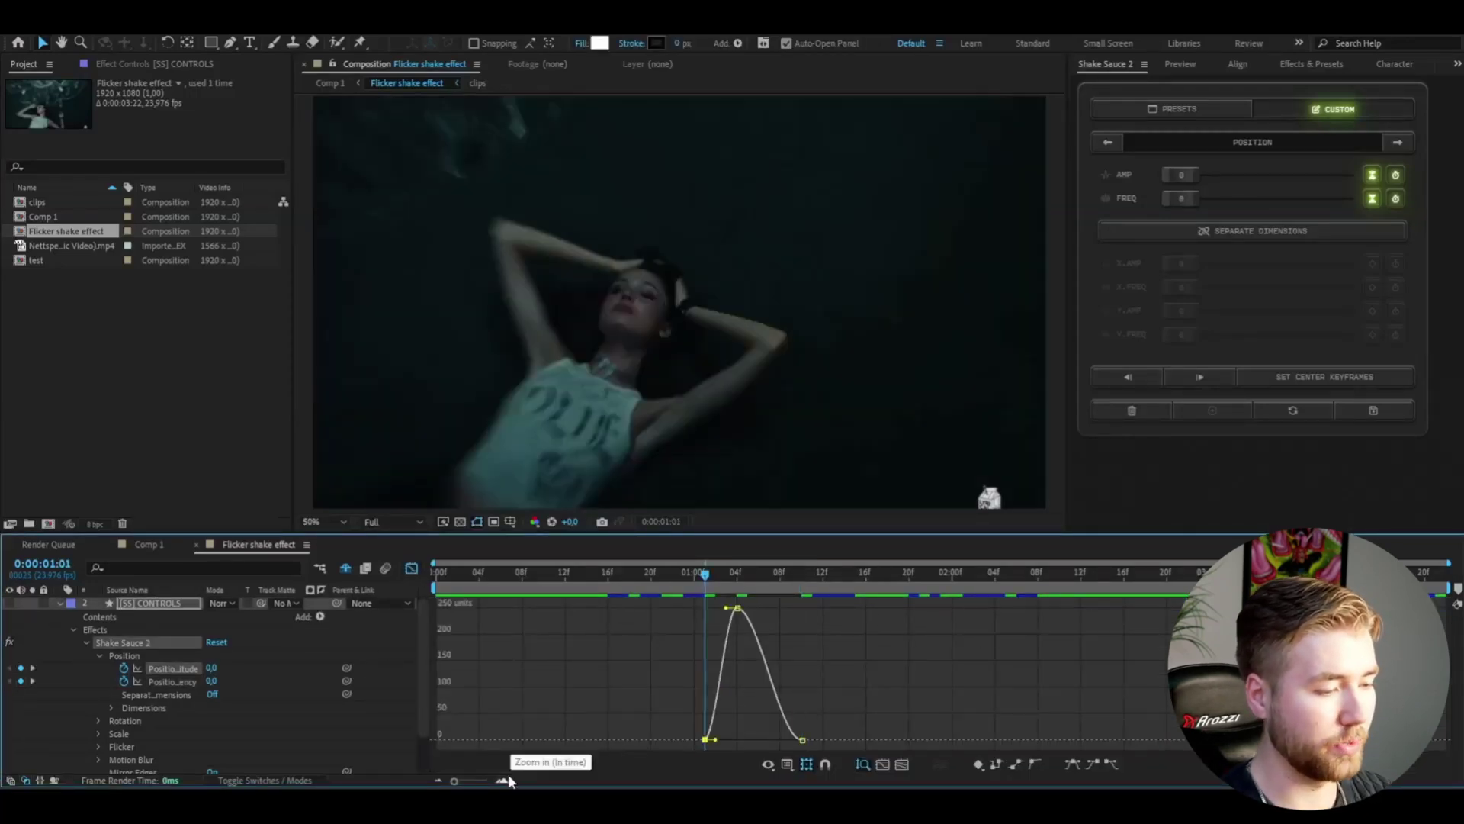
left_click(506, 779)
left_click(505, 779)
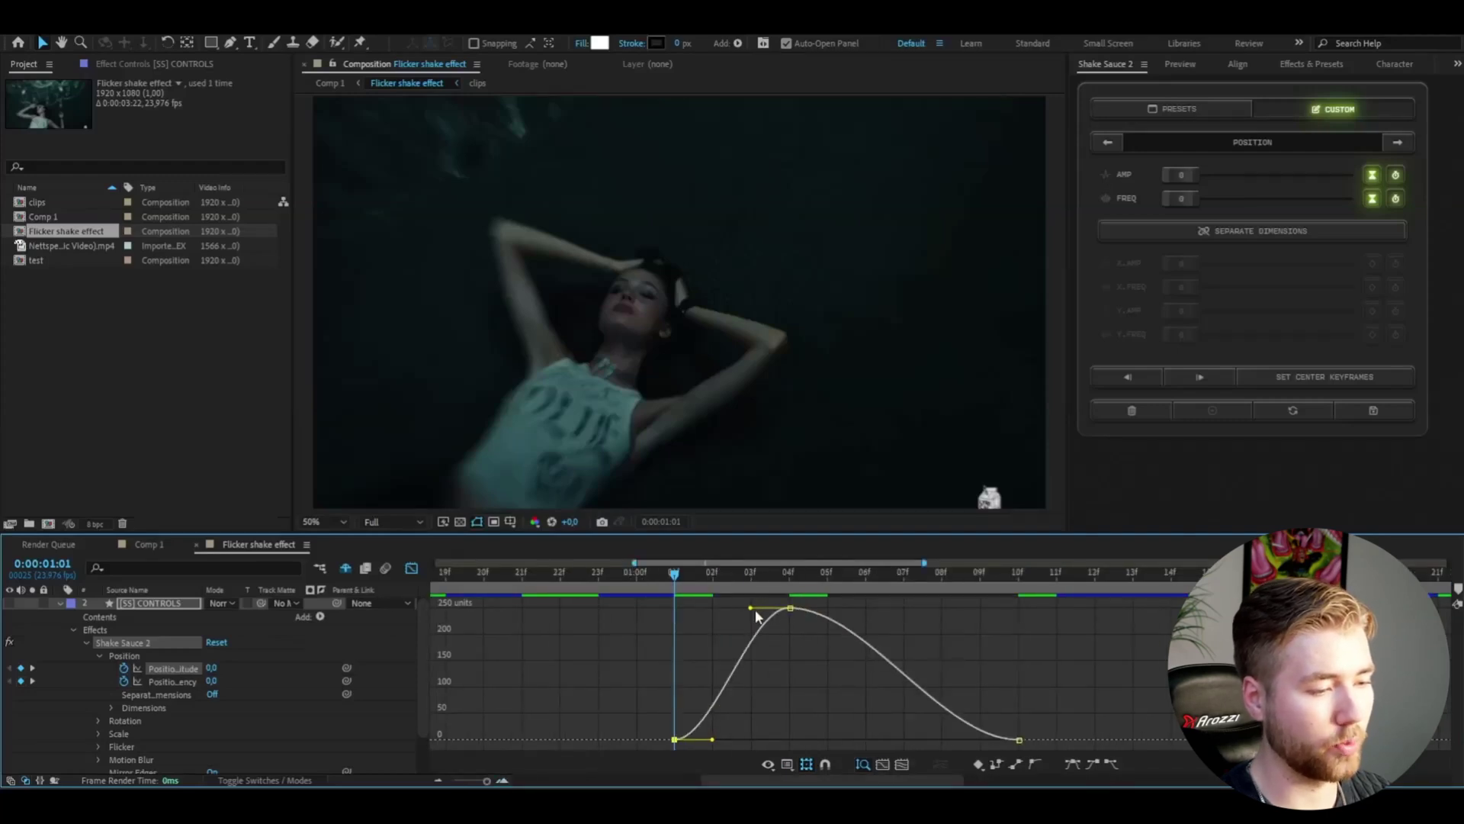
left_click_drag(751, 608, 797, 608)
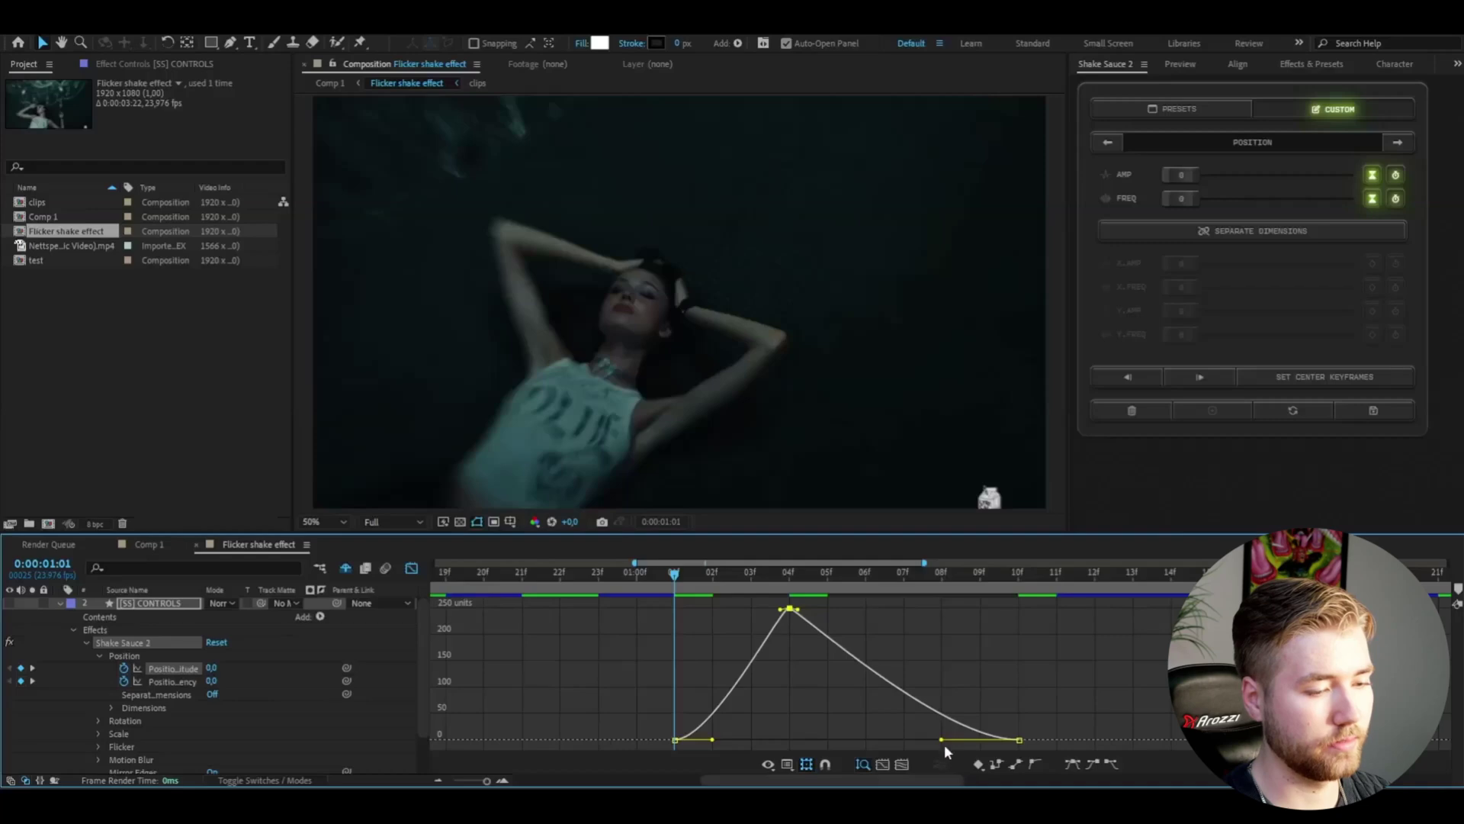
left_click_drag(944, 740, 849, 752)
left_click(675, 739)
left_click_drag(693, 570, 789, 599)
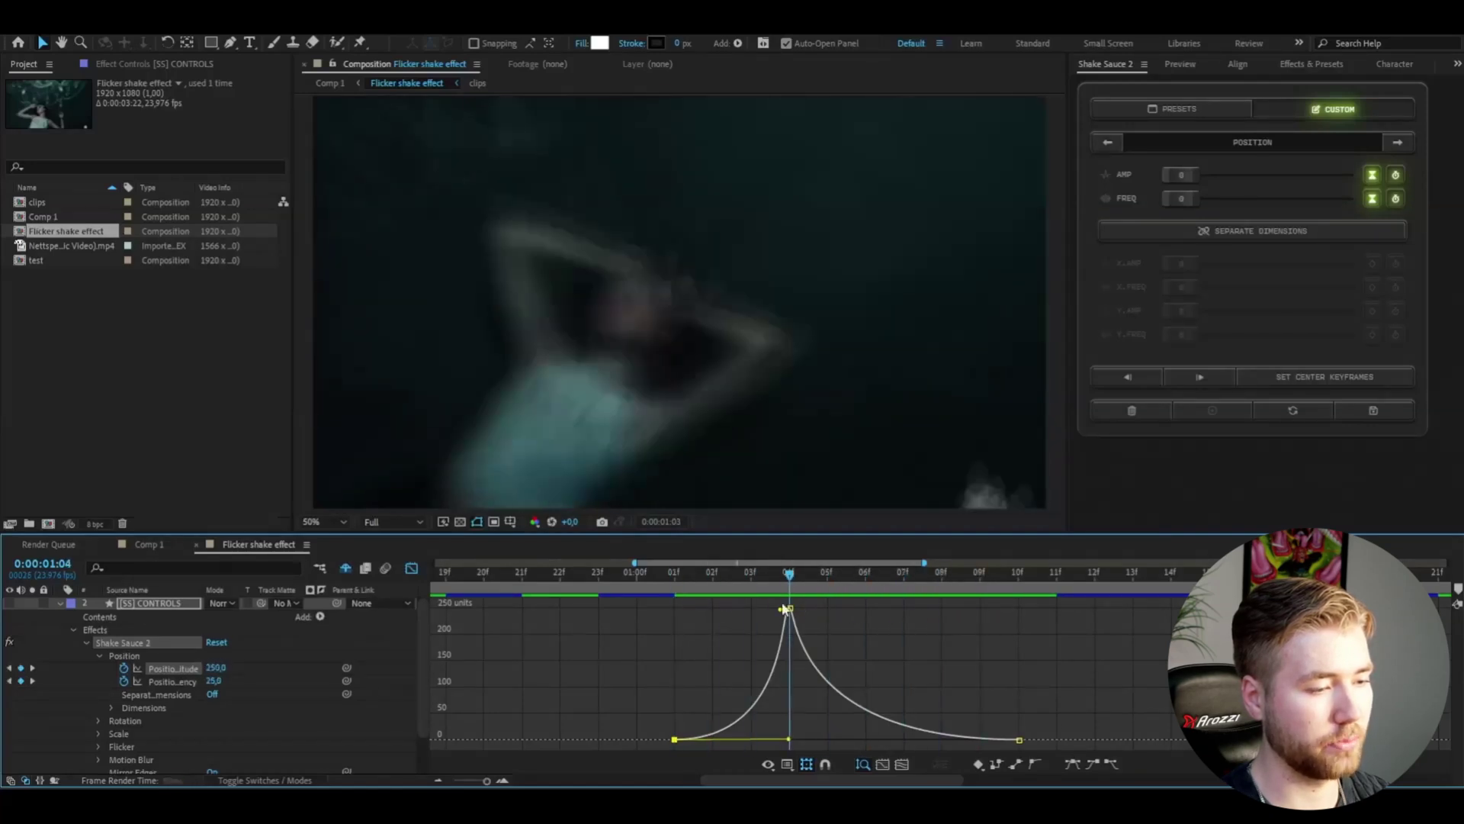
- Reshape the position frequency curve into the same sharp peak at the cut by adjusting its keyframe influence handles
left_click(412, 568)
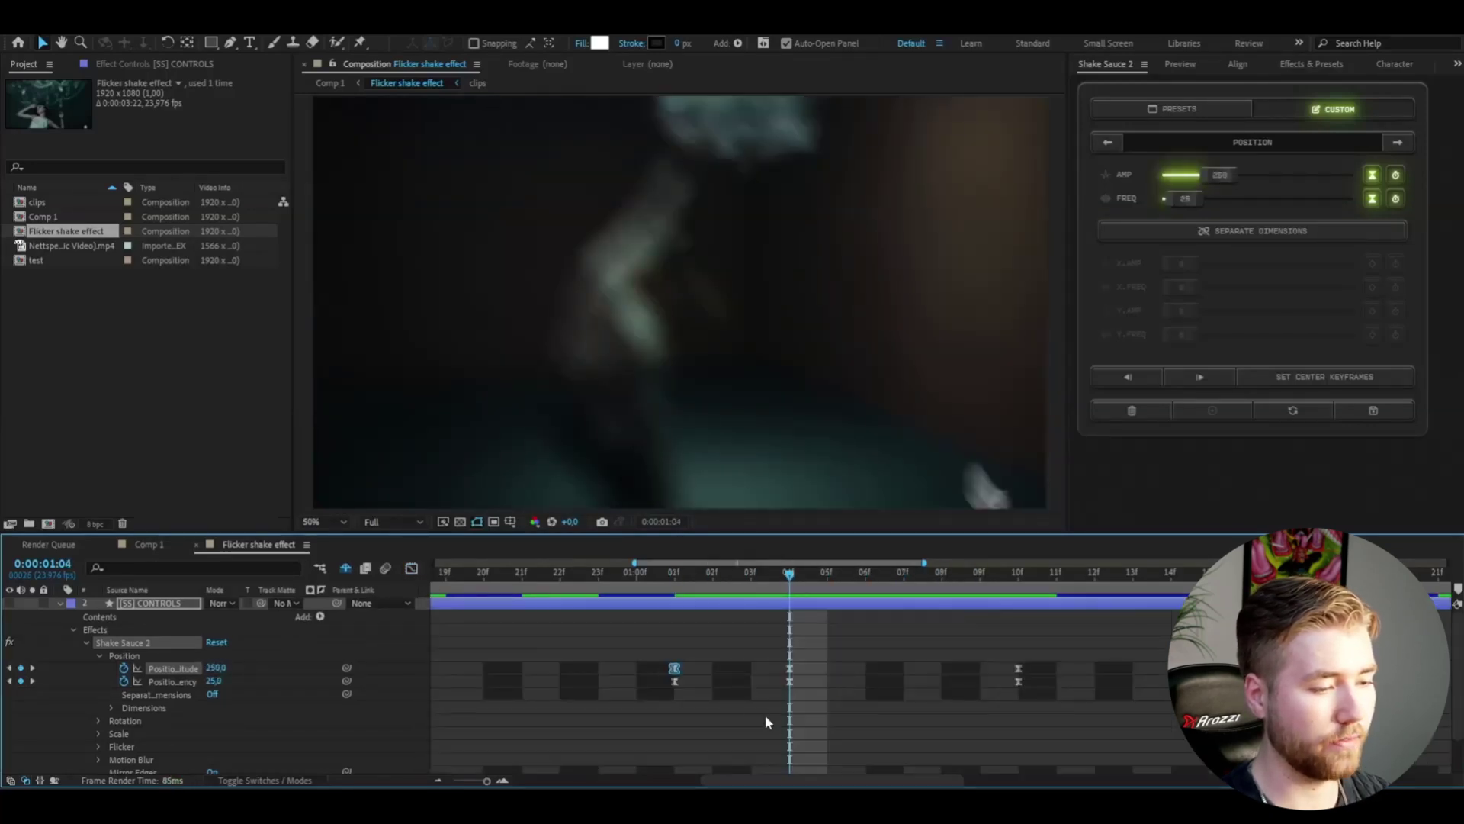
left_click(675, 681)
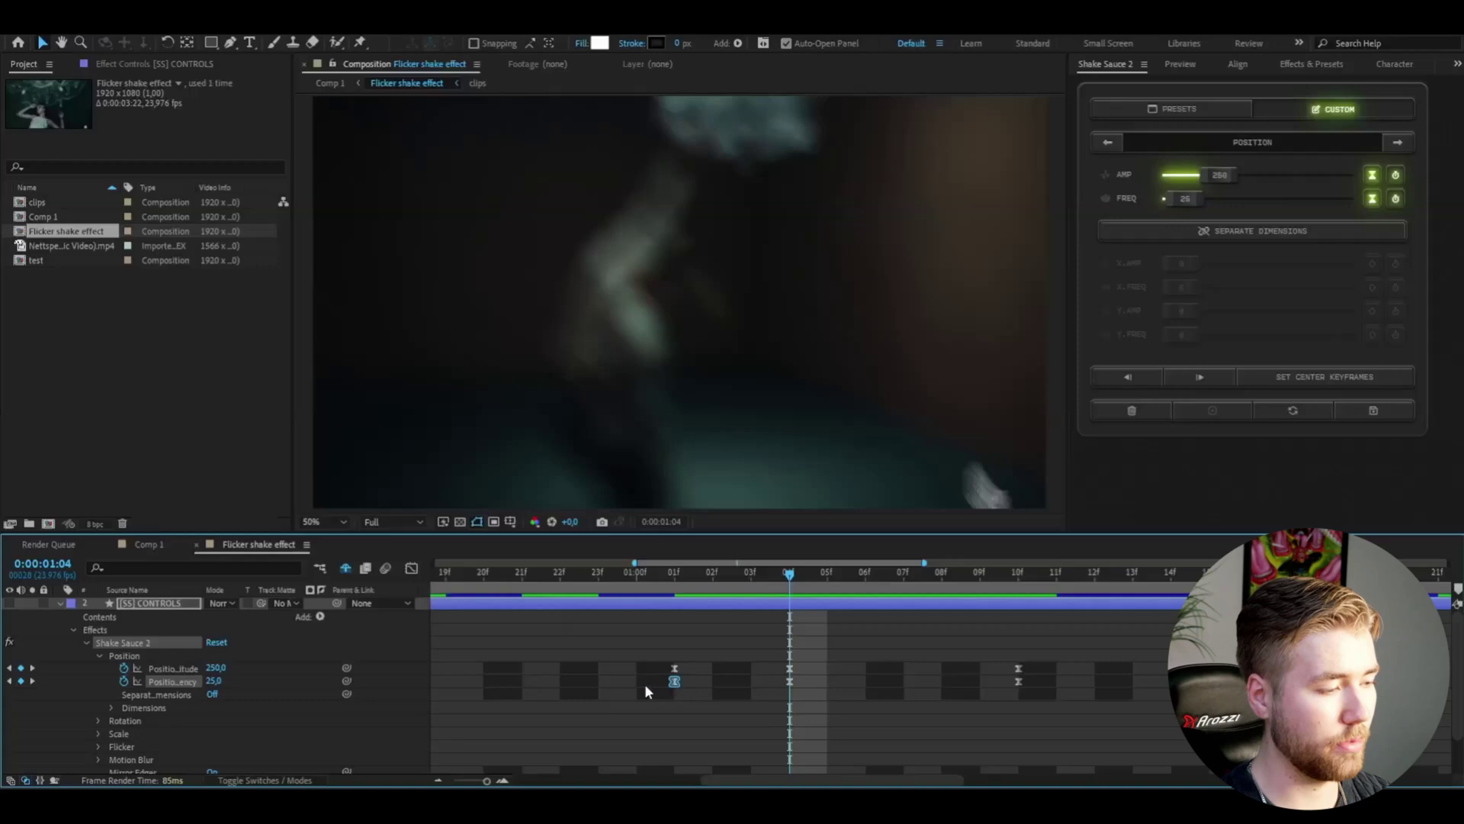
left_click(411, 568)
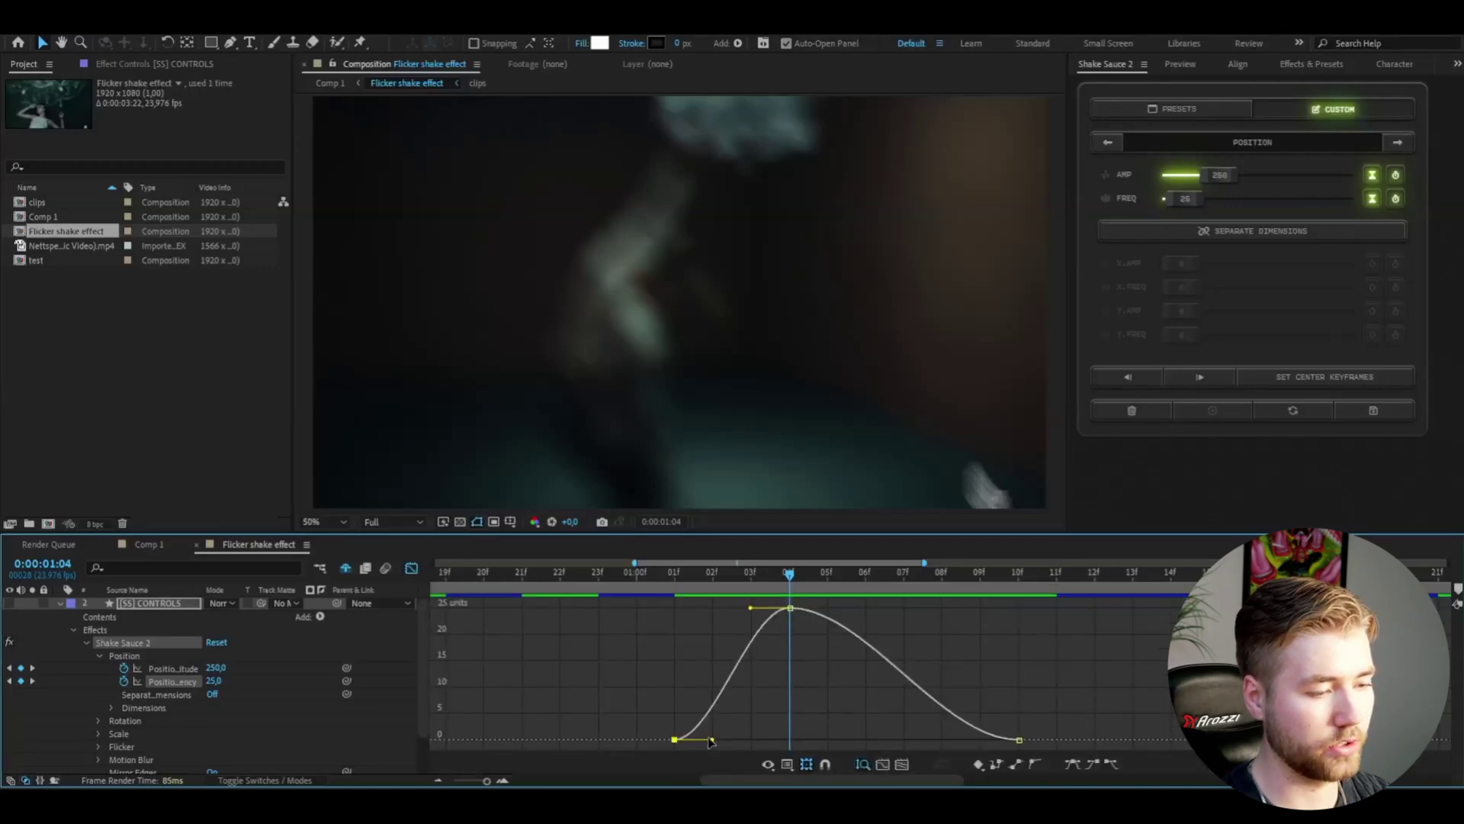
left_click(1019, 739)
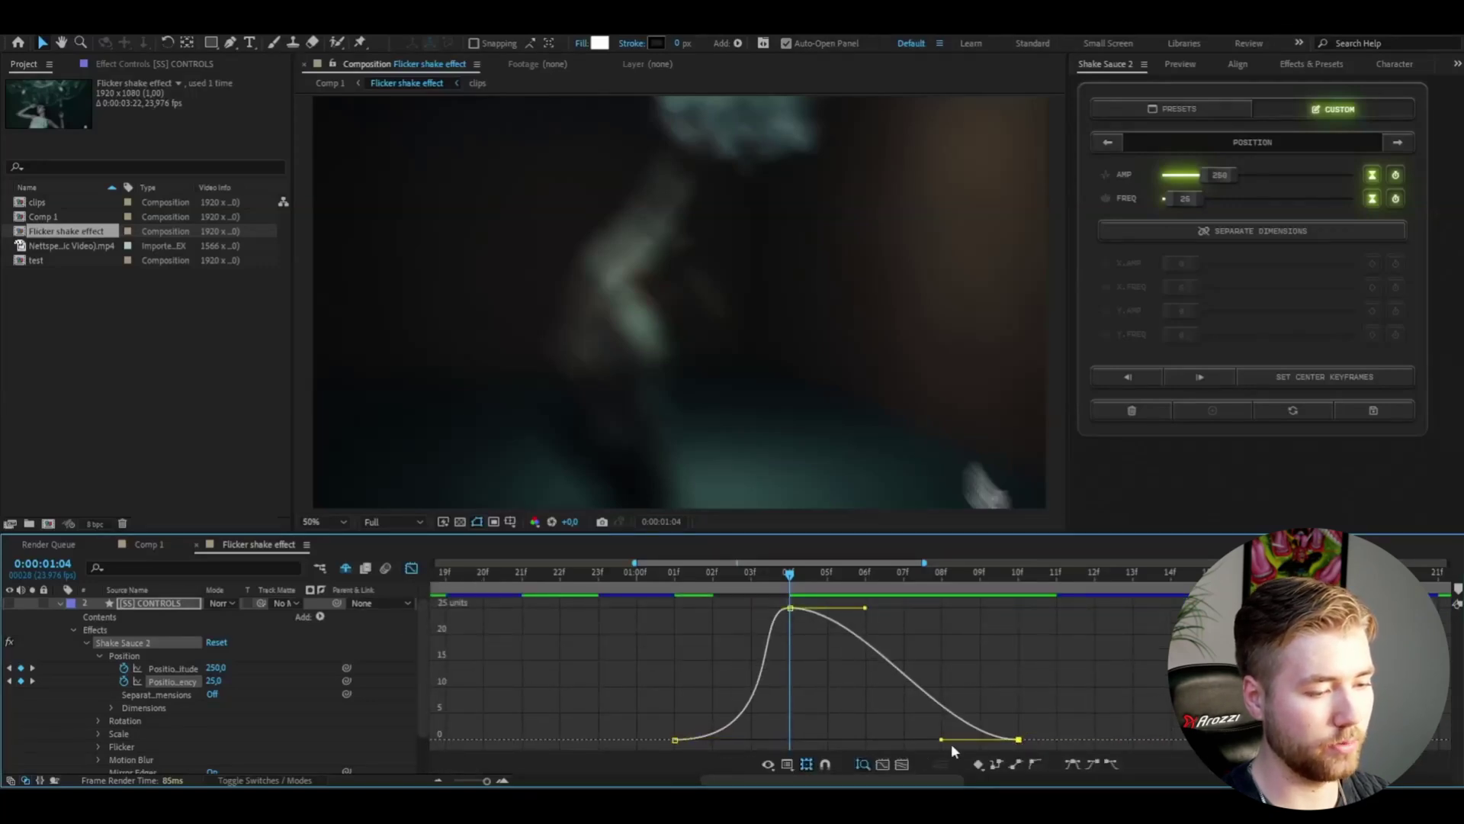
left_click_drag(940, 738, 789, 739)
left_click_drag(865, 608, 781, 608)
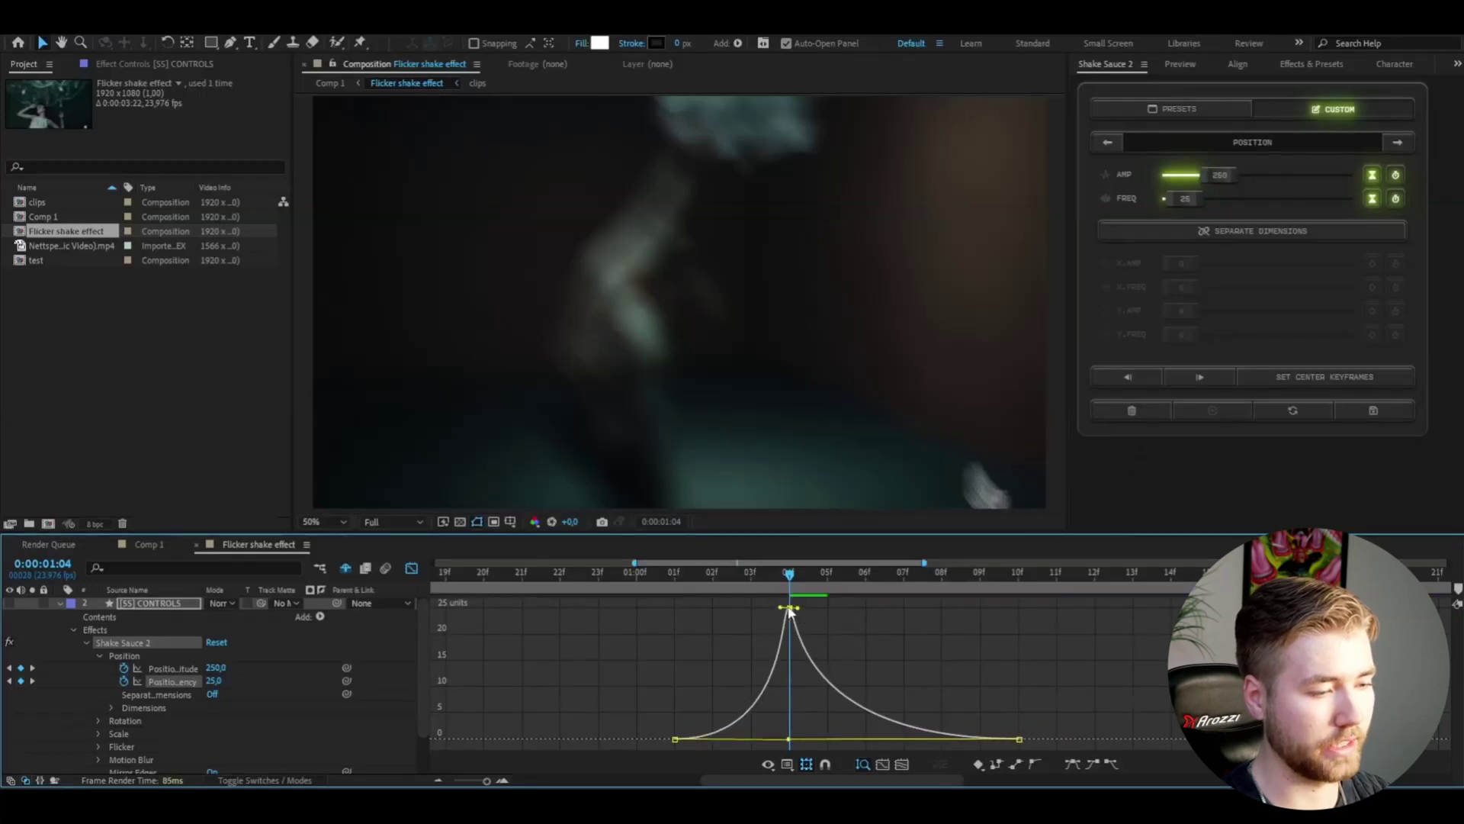
- Preview the shake across the cut from 0:00:00:22 and return from the graph editor to the keyframe view
left_click(569, 582)
key("space")
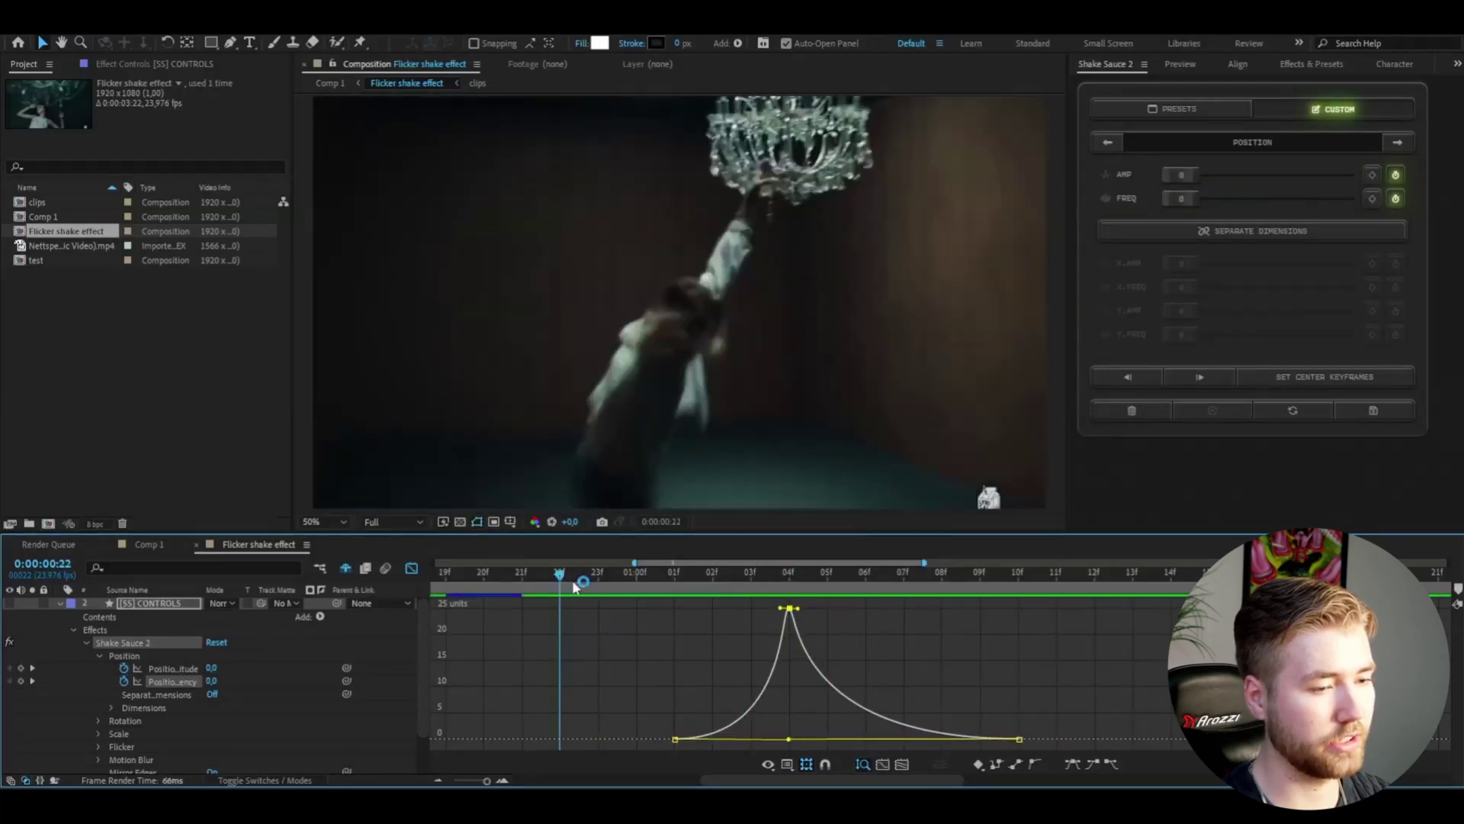
key("space")
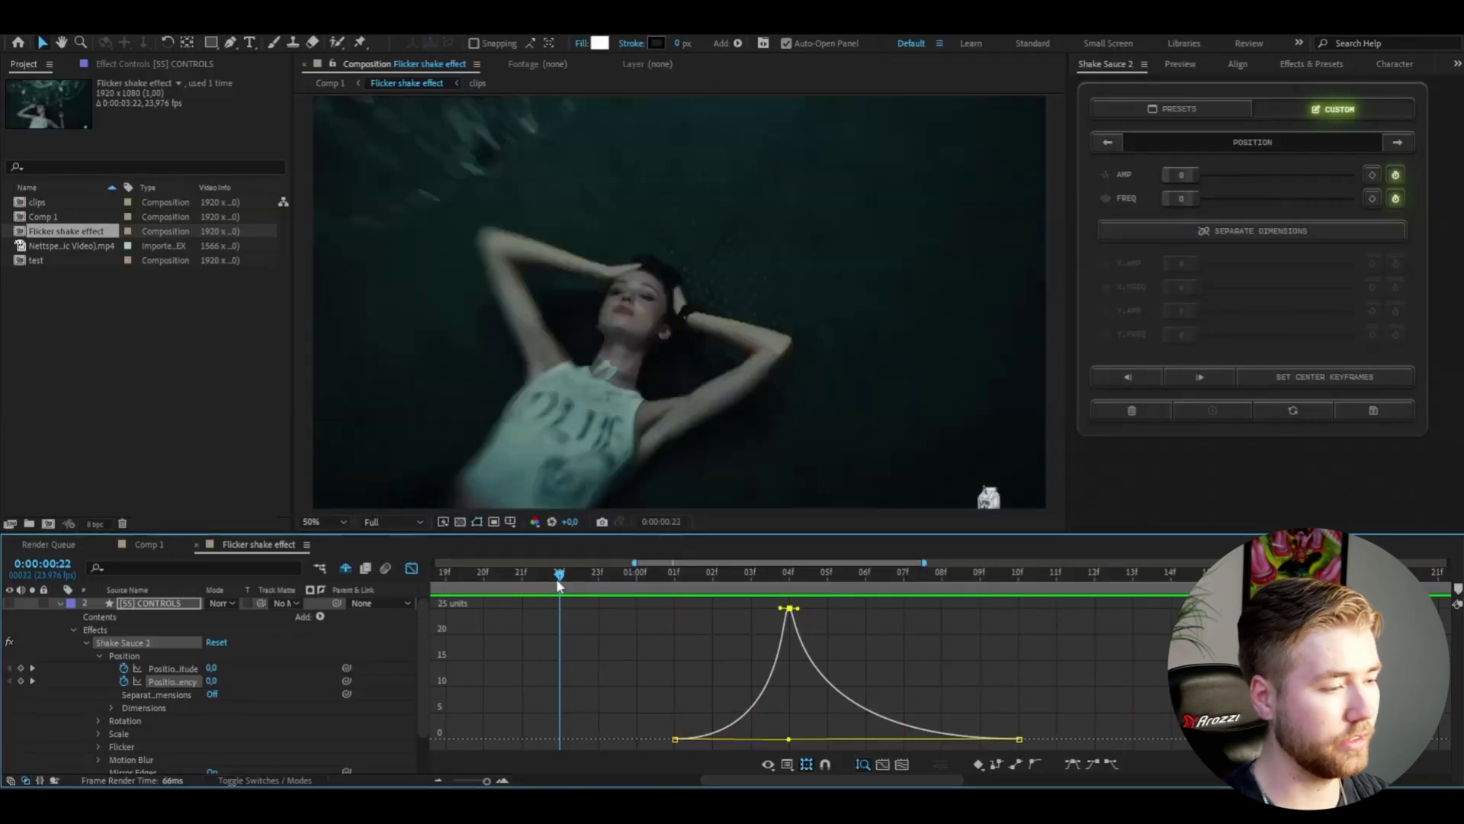
left_click(411, 569)
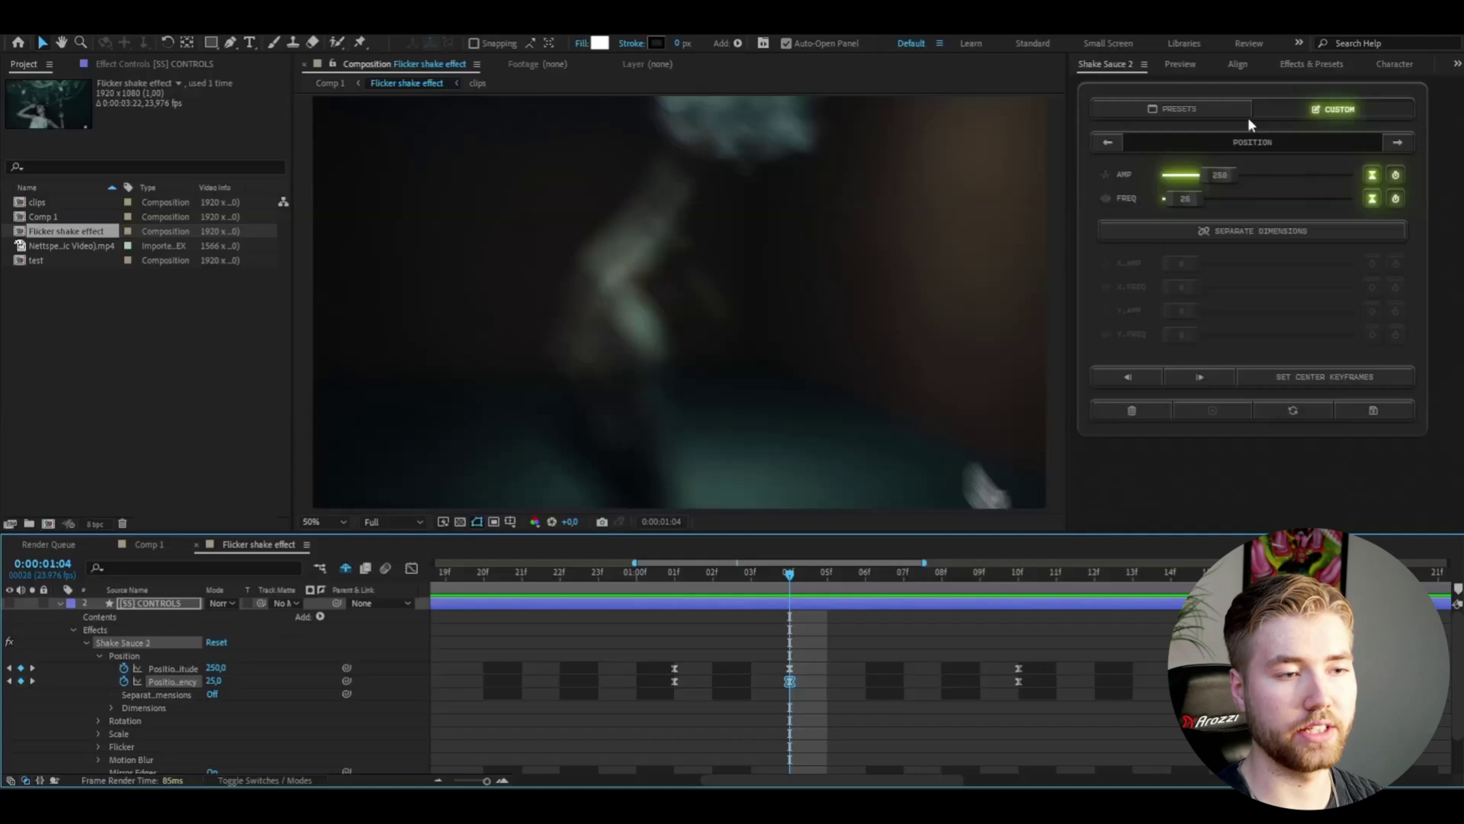
- Set the Shake Sauce 2 master scale to 150 at 0:00:01:04 and keyframe it
left_click(1397, 142)
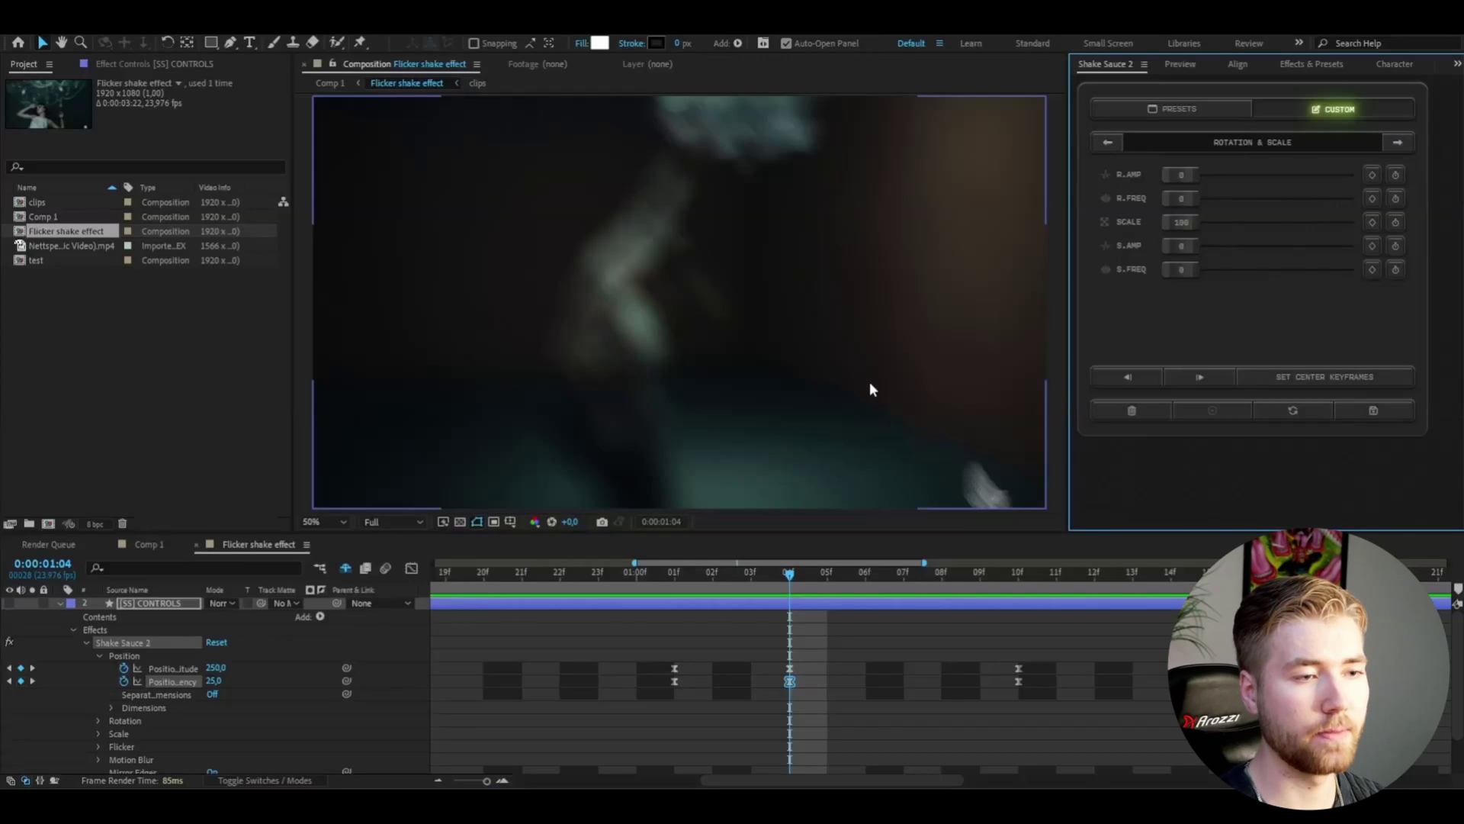
left_click(1181, 222)
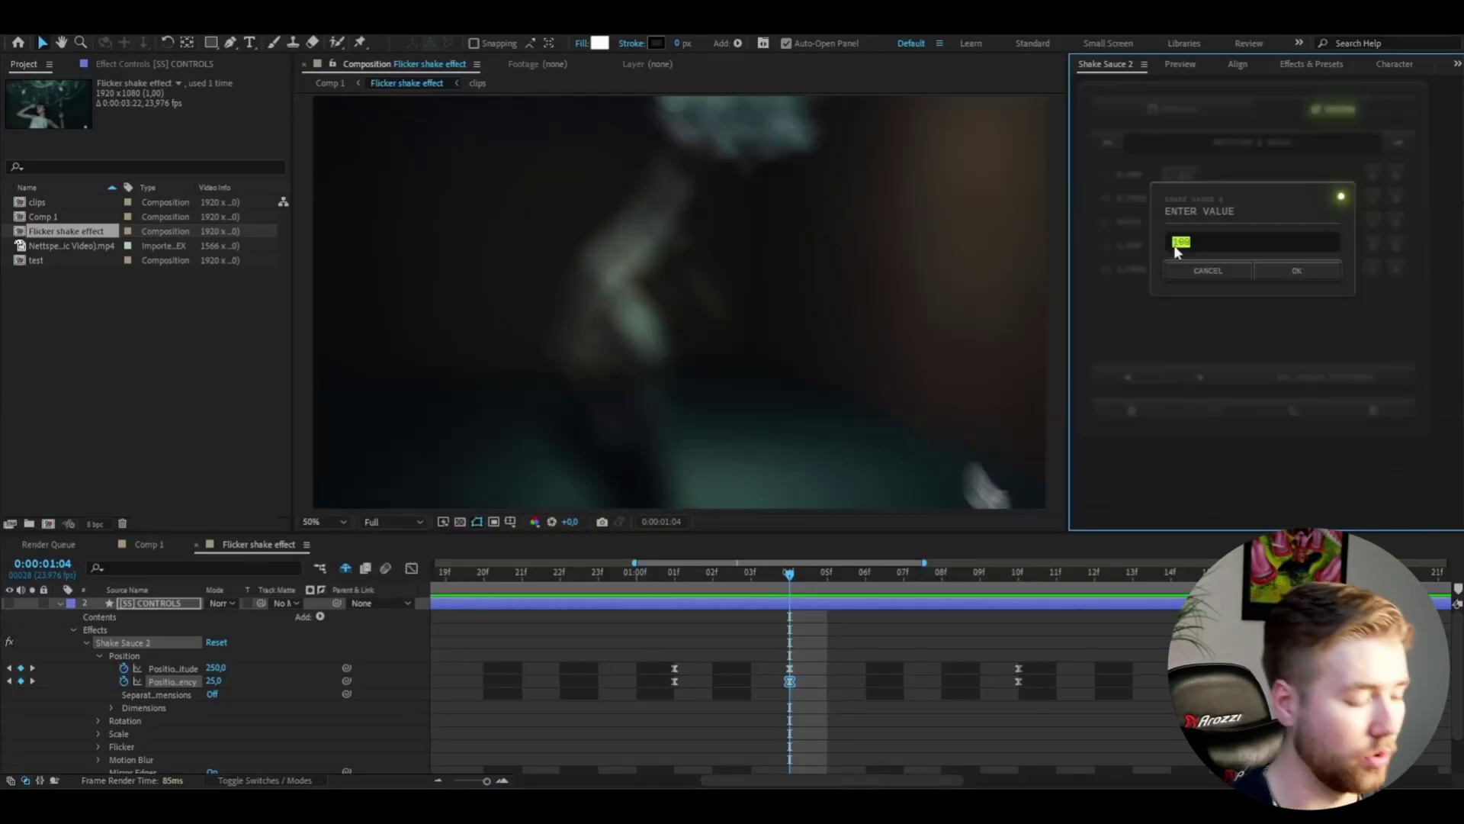
type("150")
key("Return")
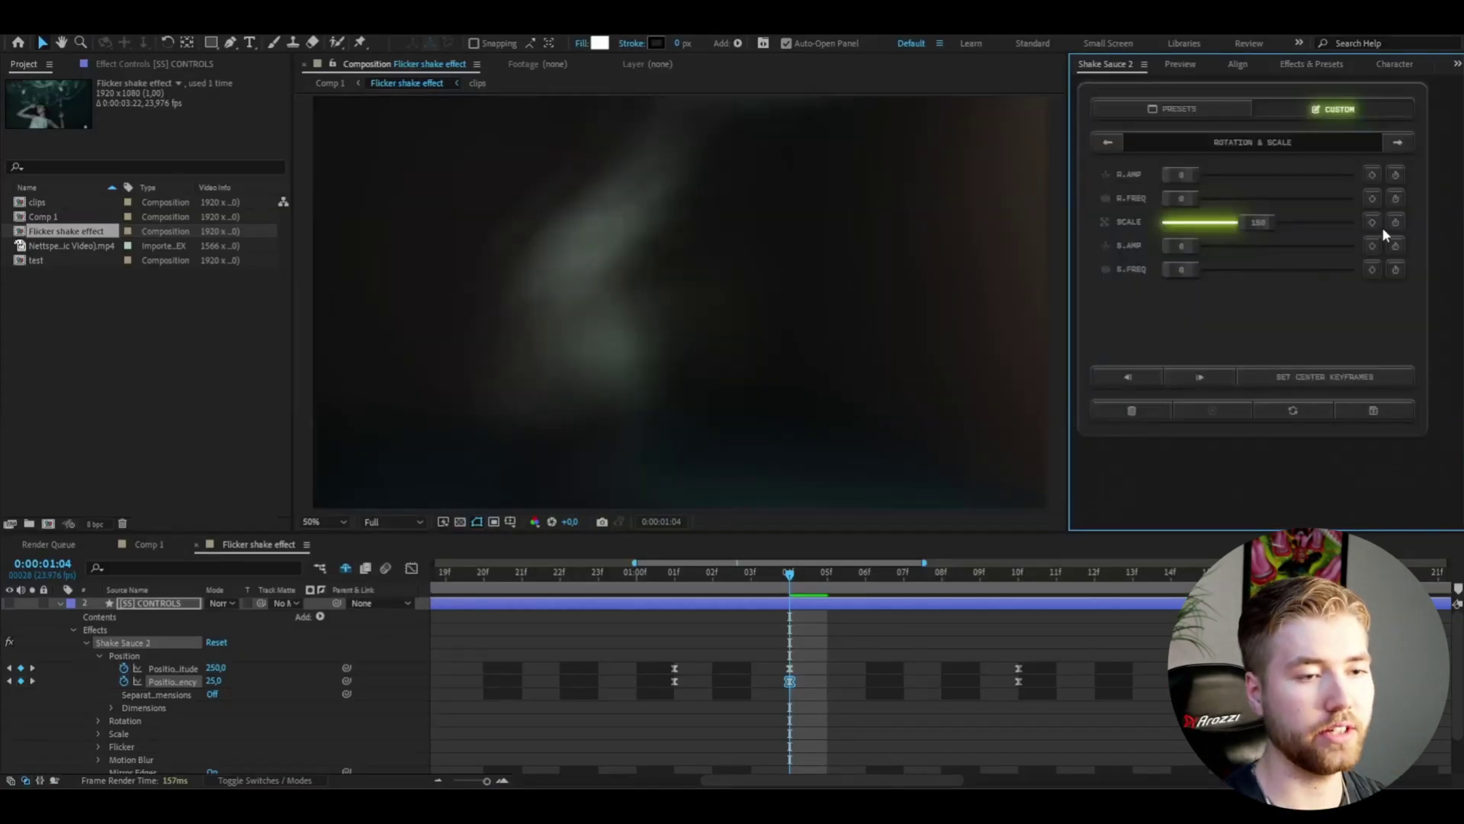
left_click(1371, 223)
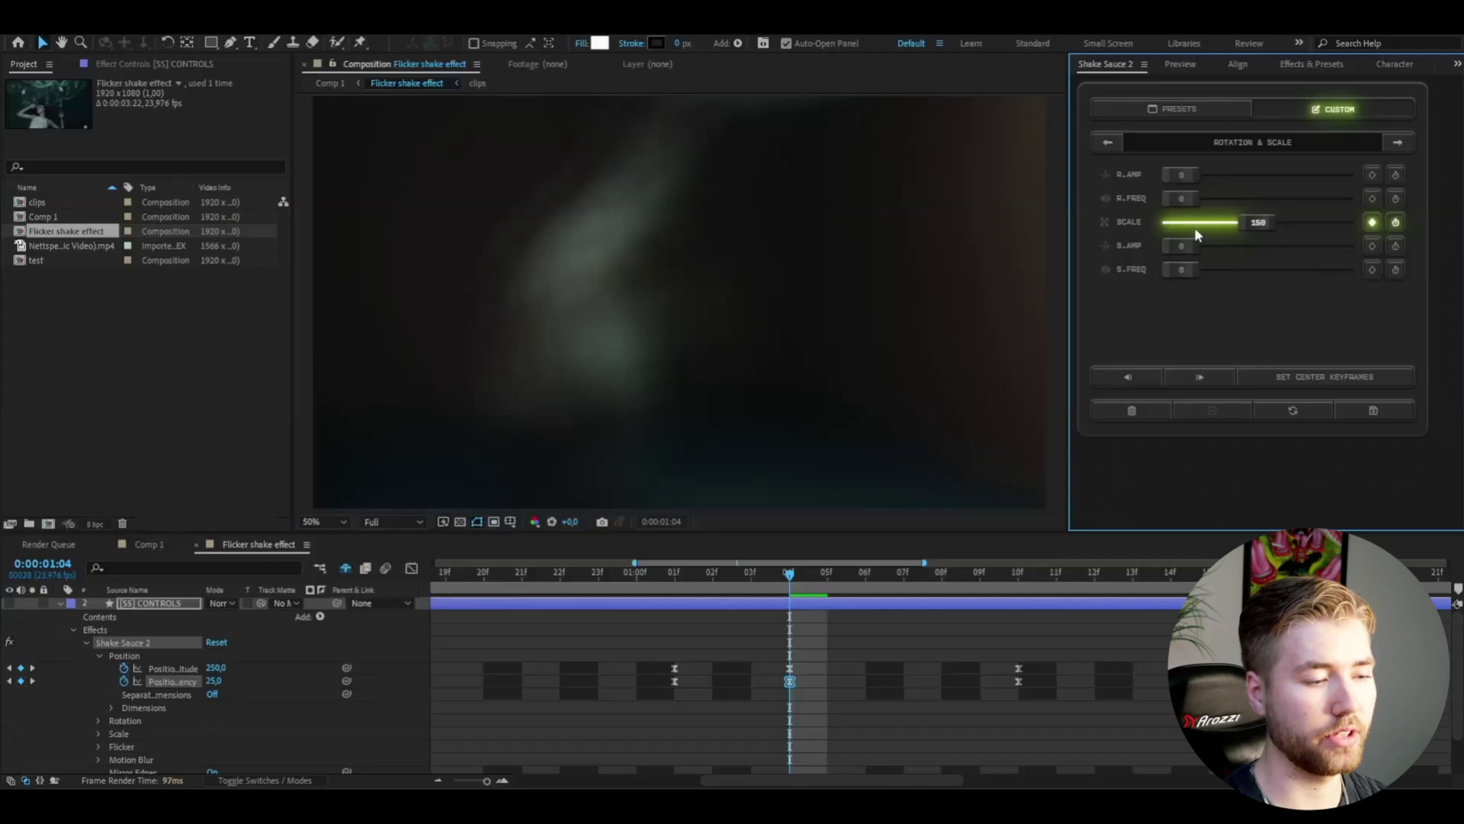
- Keyframe the master scale at 100 on both sides of the cut, at 0:00:01:10 and 0:00:01:01
key("k")
left_click_drag(1260, 223, 1019, 239)
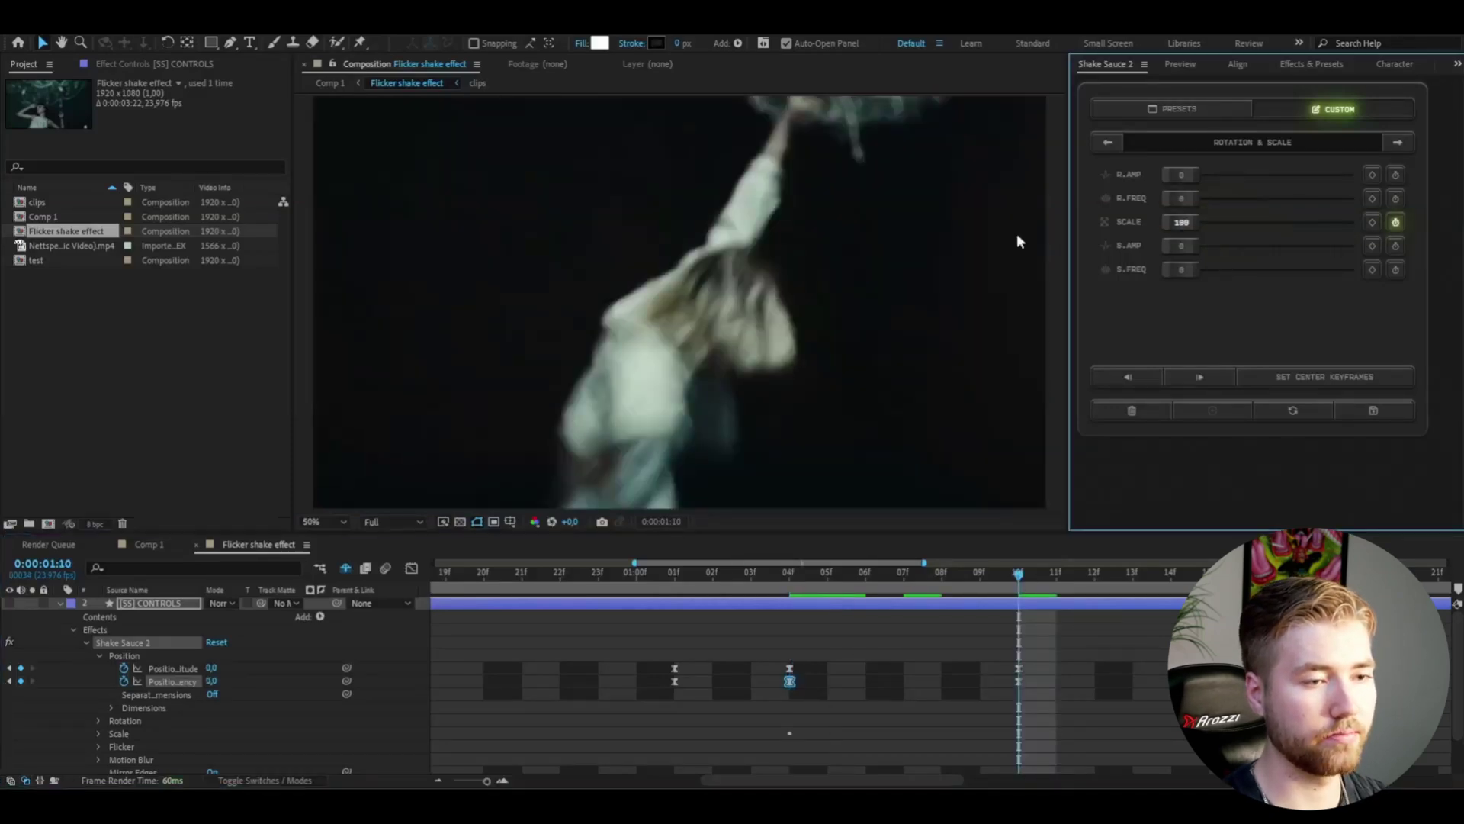
left_click(1127, 374)
left_click_drag(1258, 223, 1067, 236)
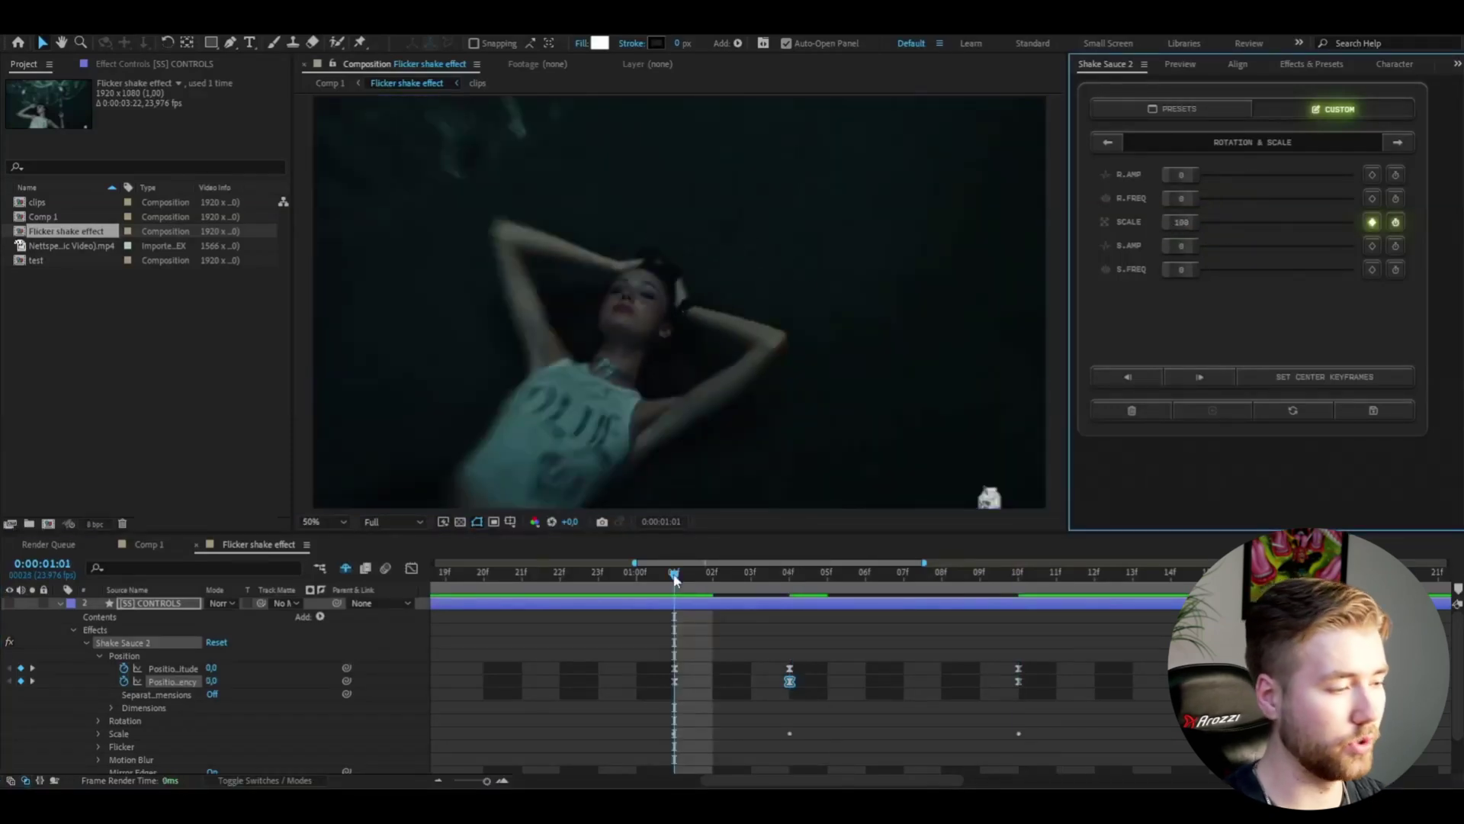
key("k")
key("k")
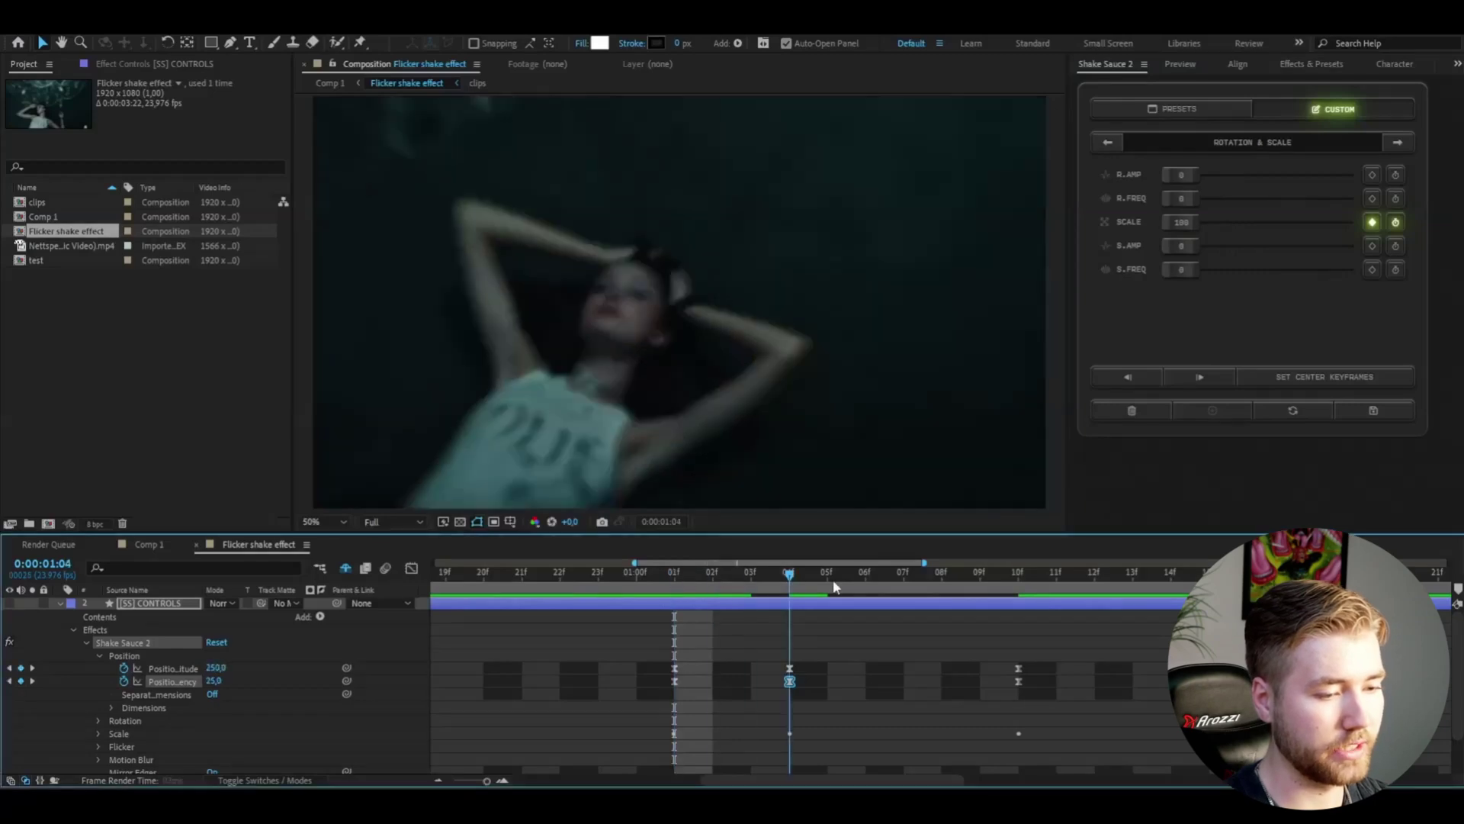
- Reveal the scale properties on the controls layer and apply Easy Ease to all three Master Scale keyframes
key("space")
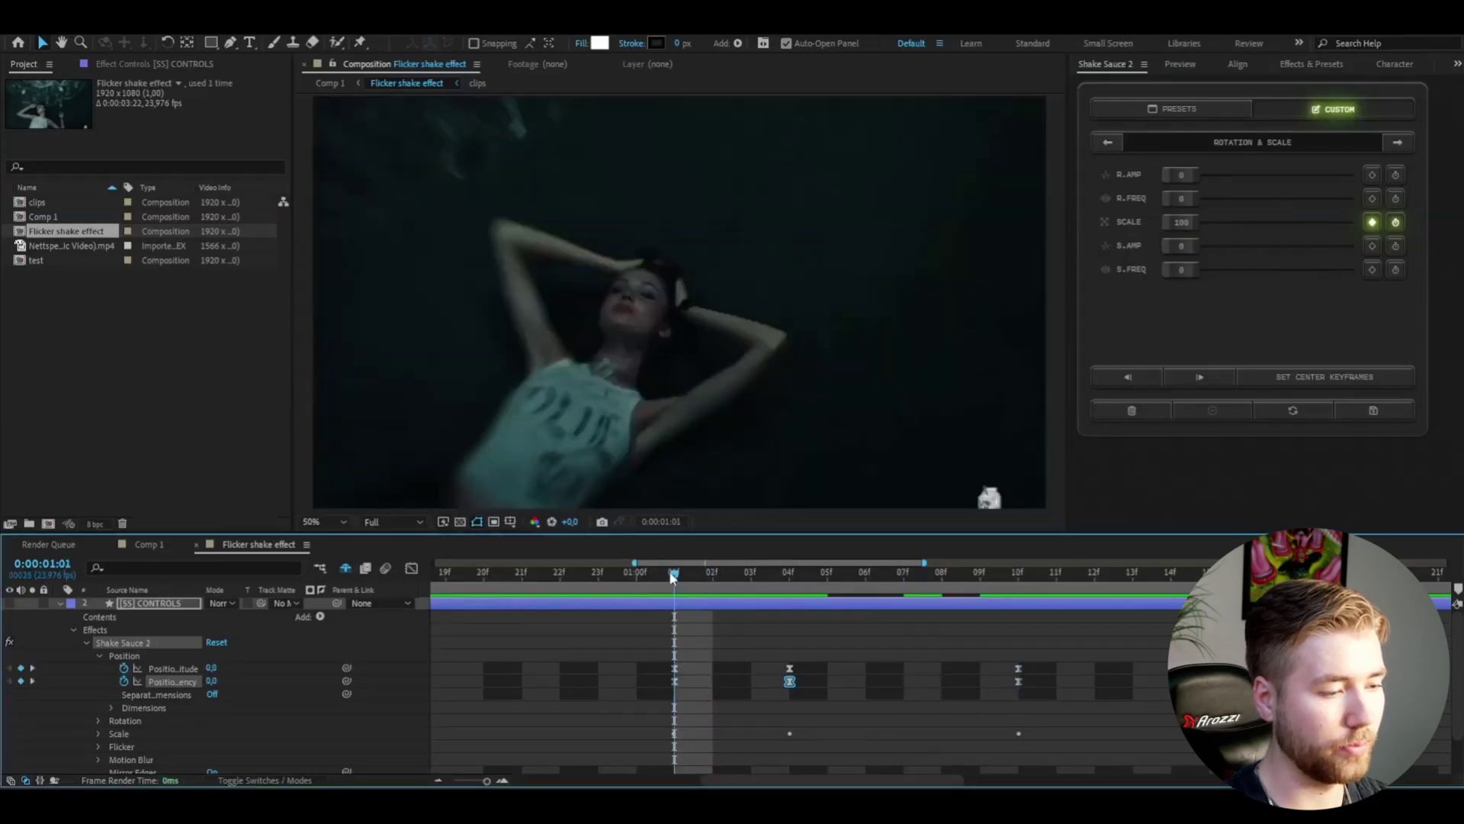
left_click_drag(955, 594, 794, 592)
left_click(98, 733)
scroll(409, 621, "down", 2)
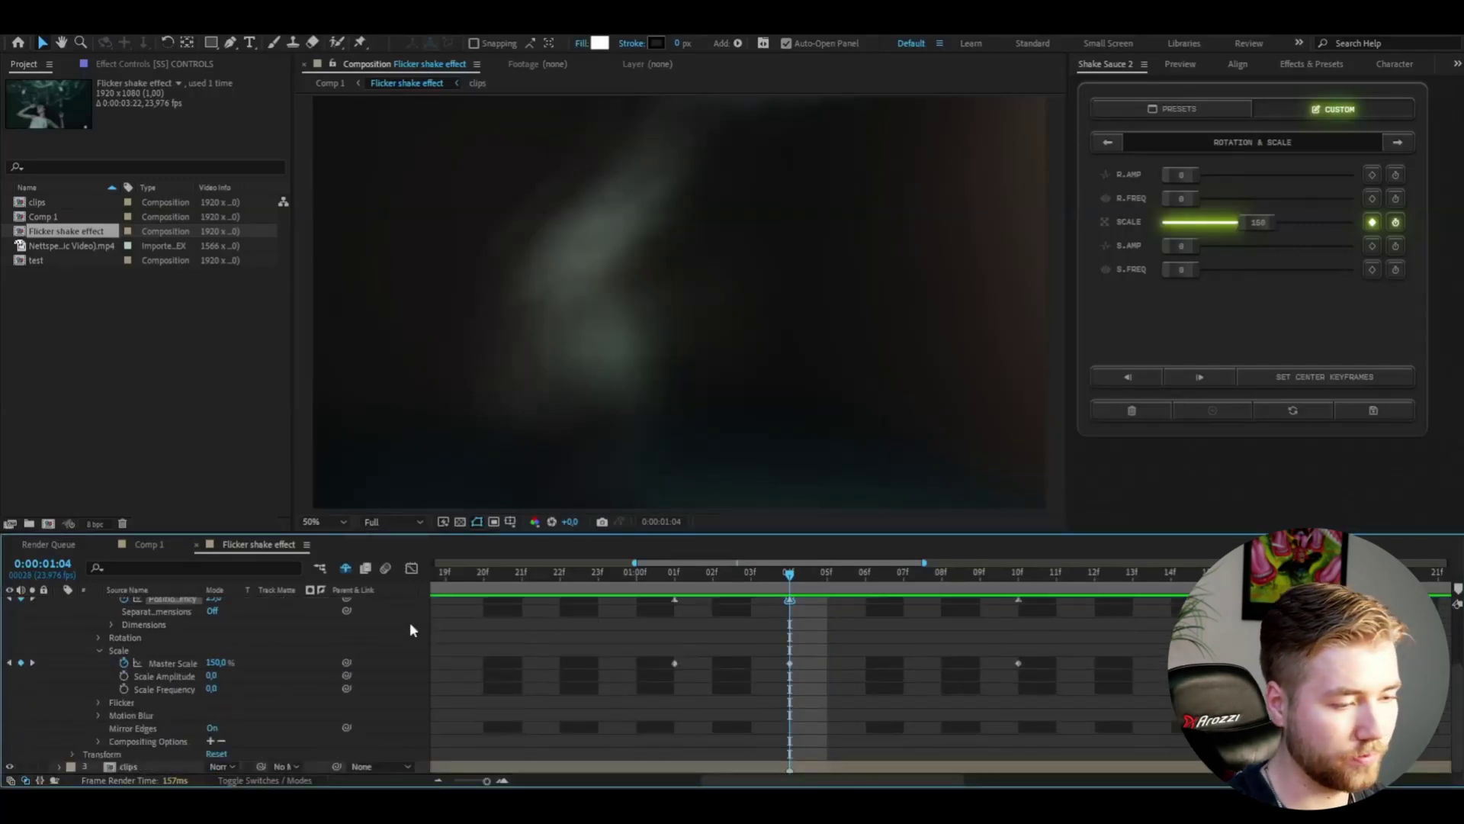
left_click_drag(1032, 654, 665, 666)
key("F9")
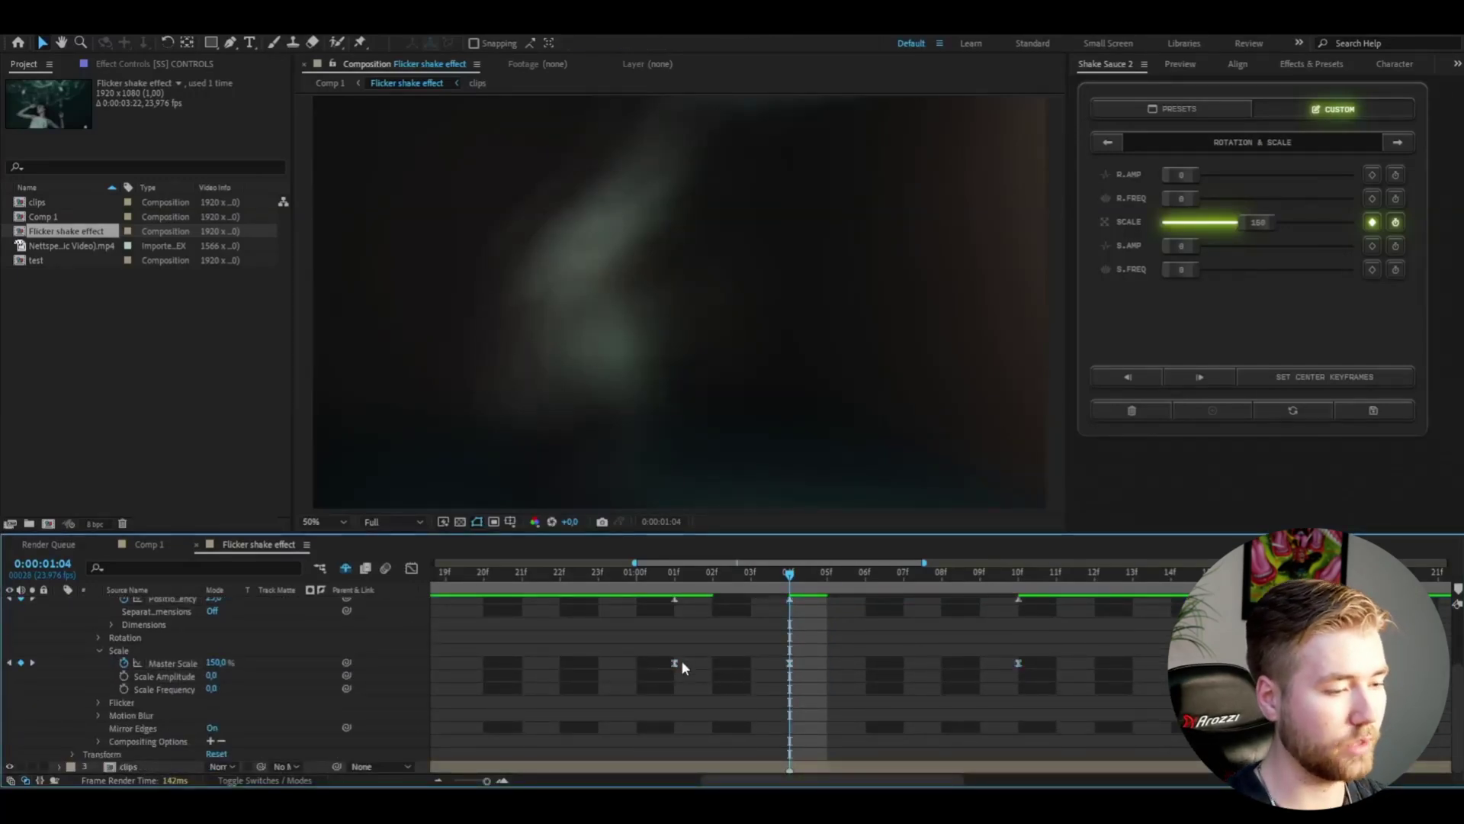
- Shape the Master Scale curve in the graph editor into a sharp peak at 0:00:01:04, and return to the keyframe view
left_click(411, 569)
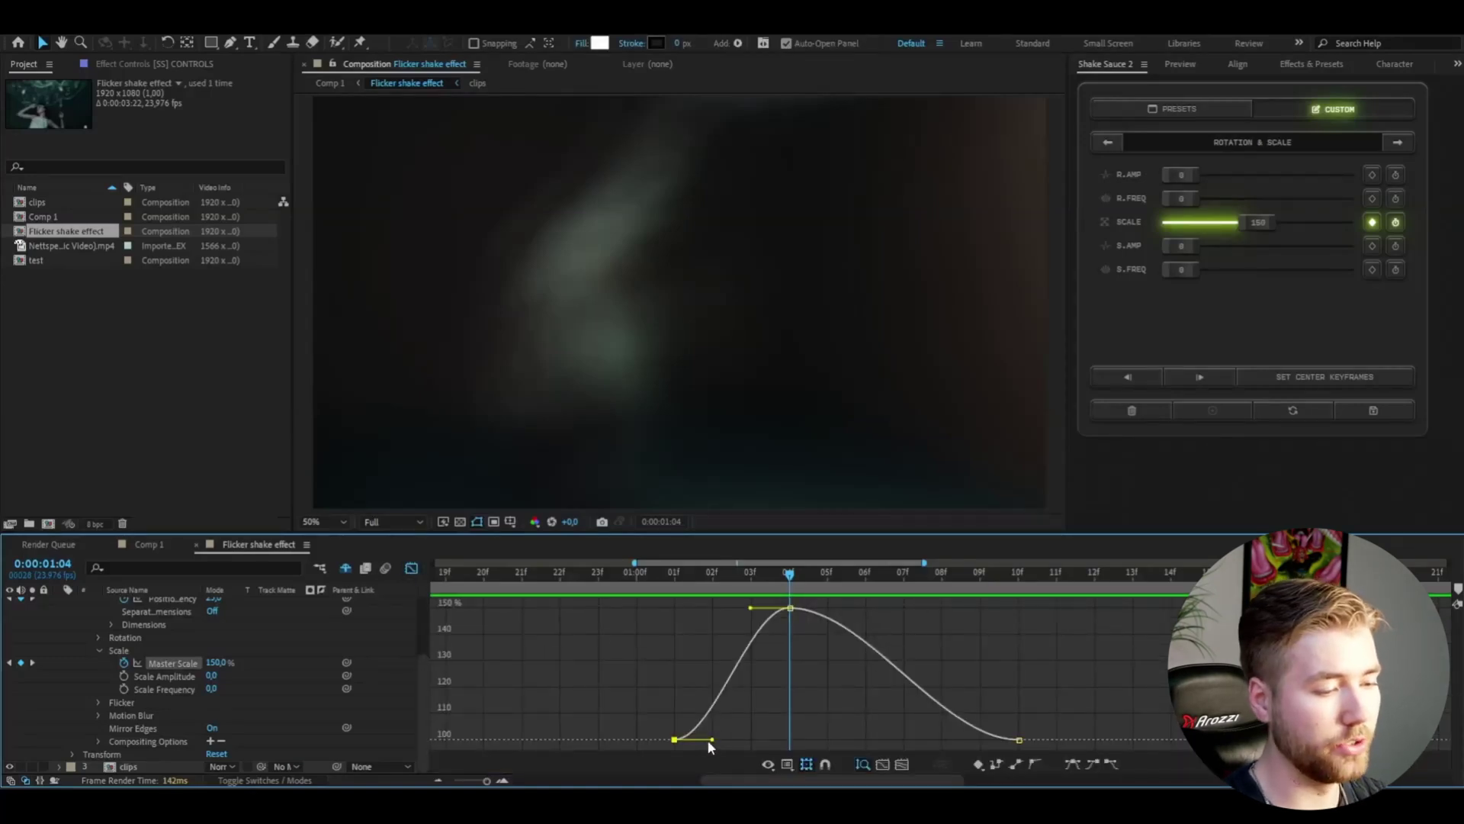
left_click_drag(711, 739, 886, 744)
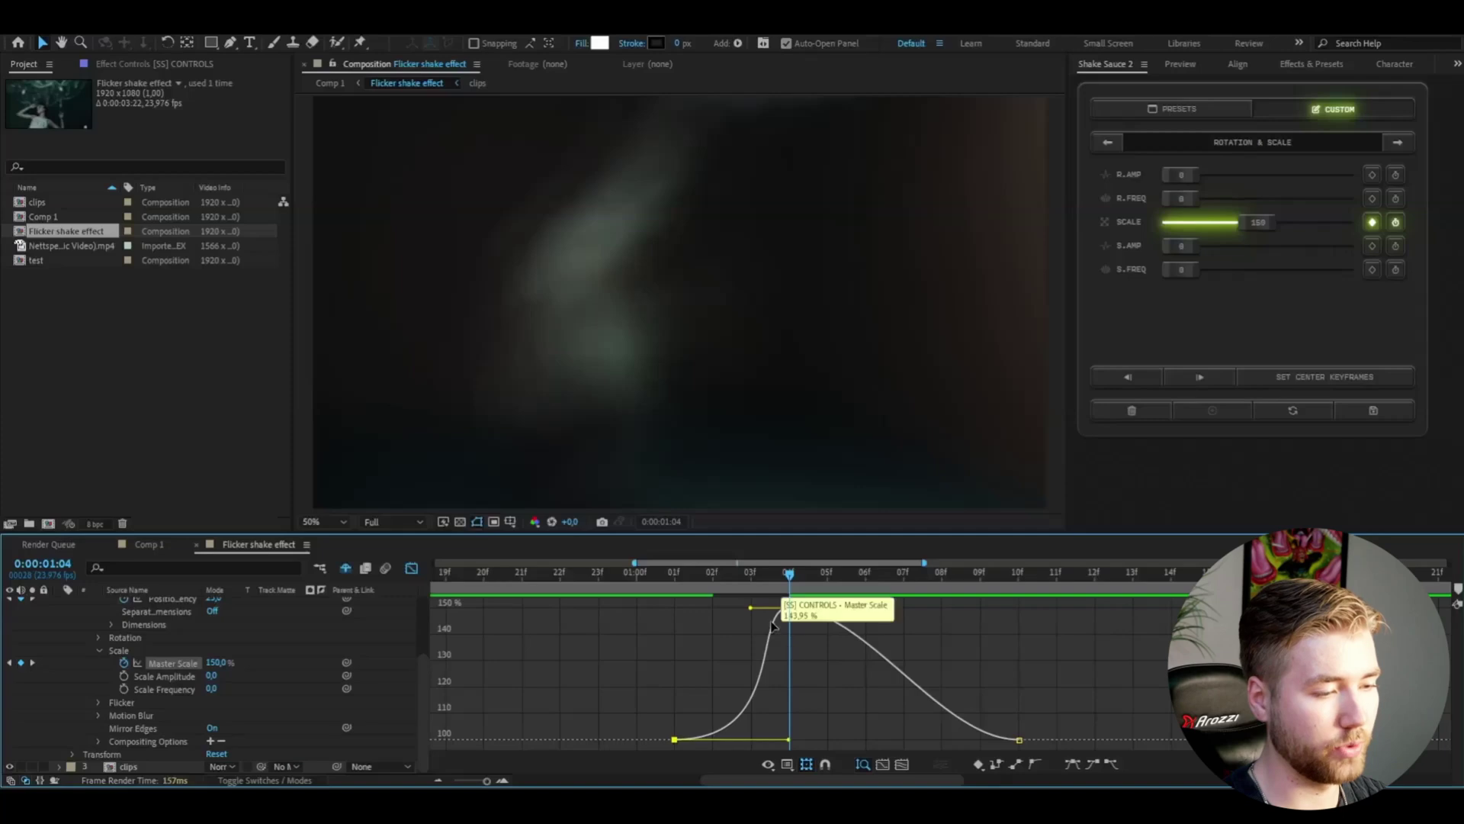
left_click_drag(750, 609, 791, 614)
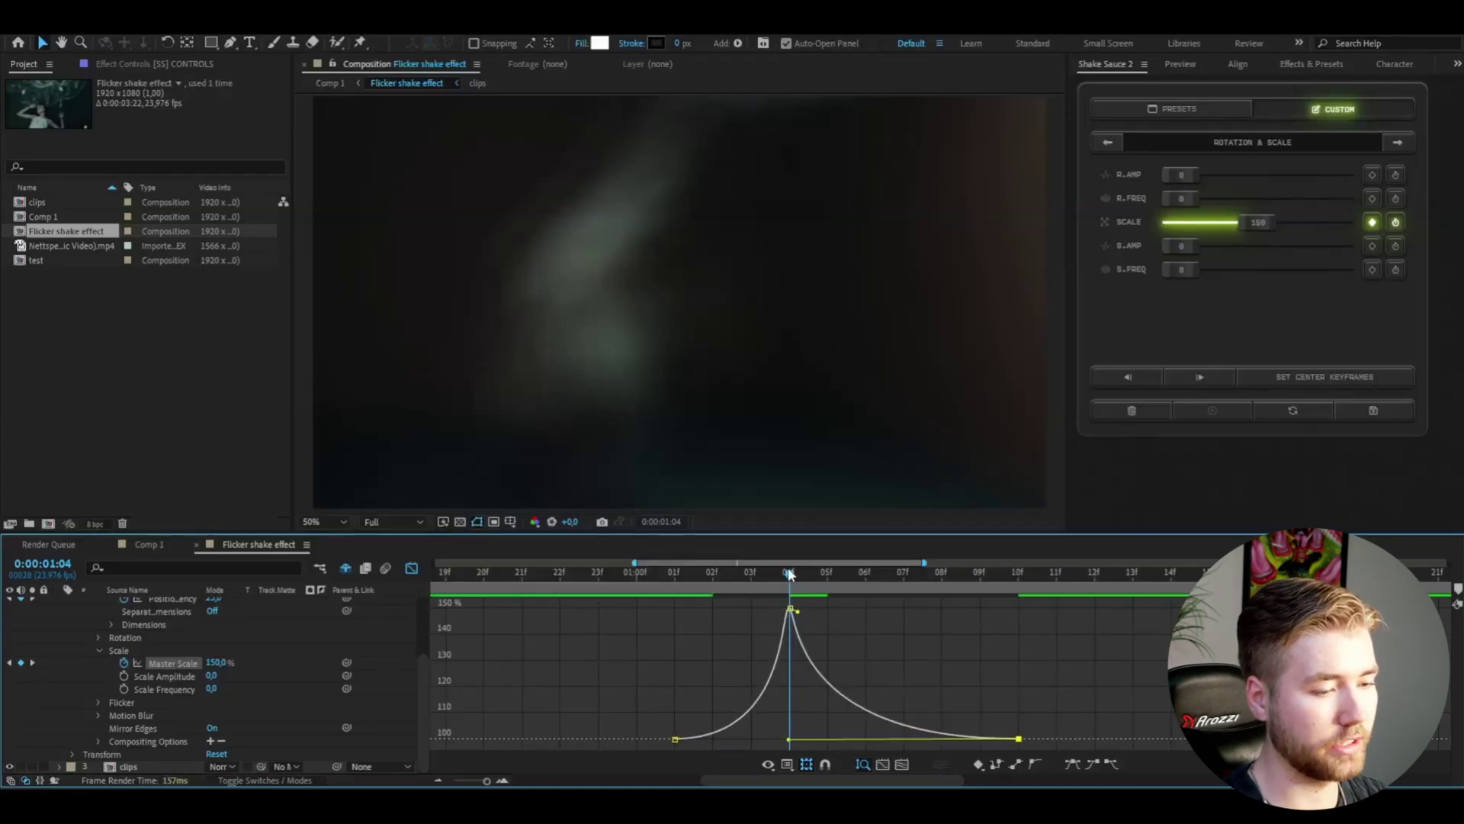
left_click_drag(790, 576, 598, 583)
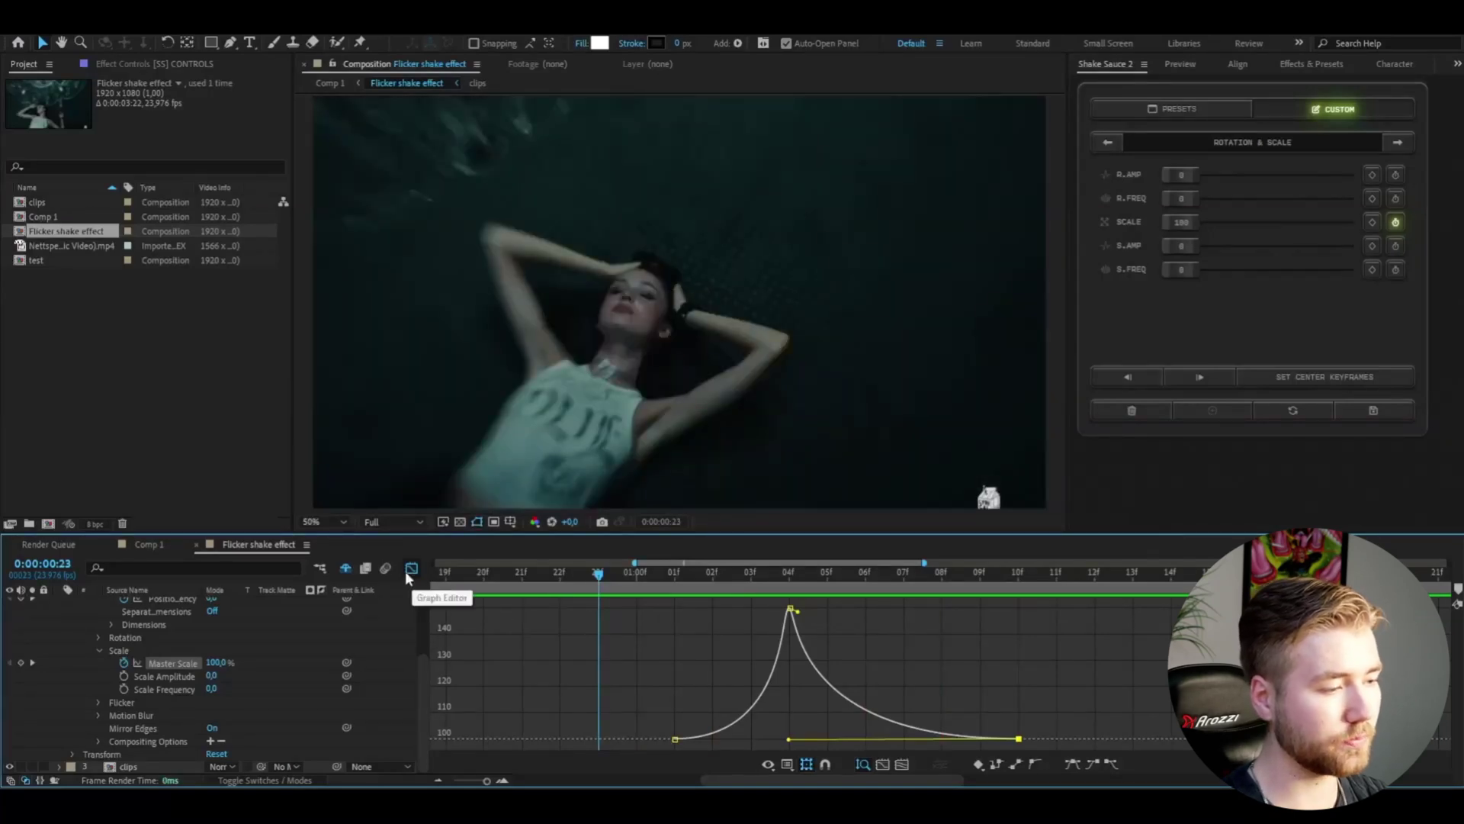
left_click(411, 568)
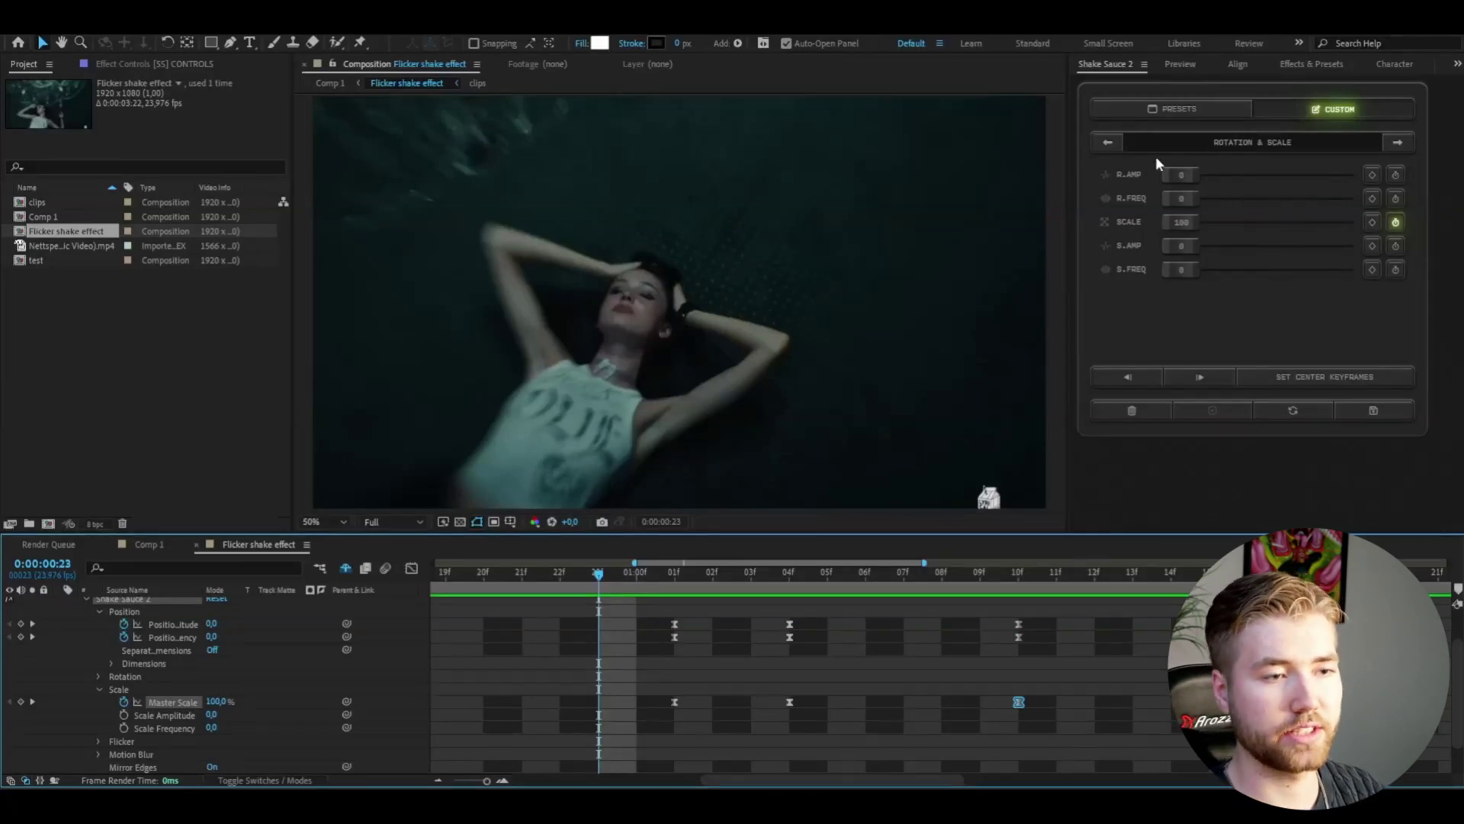
- At 0:00:01:04, set flicker amplitude to 25, flicker frequency to 20 and flicker brightness to 5, and keyframe all three
left_click(1398, 144)
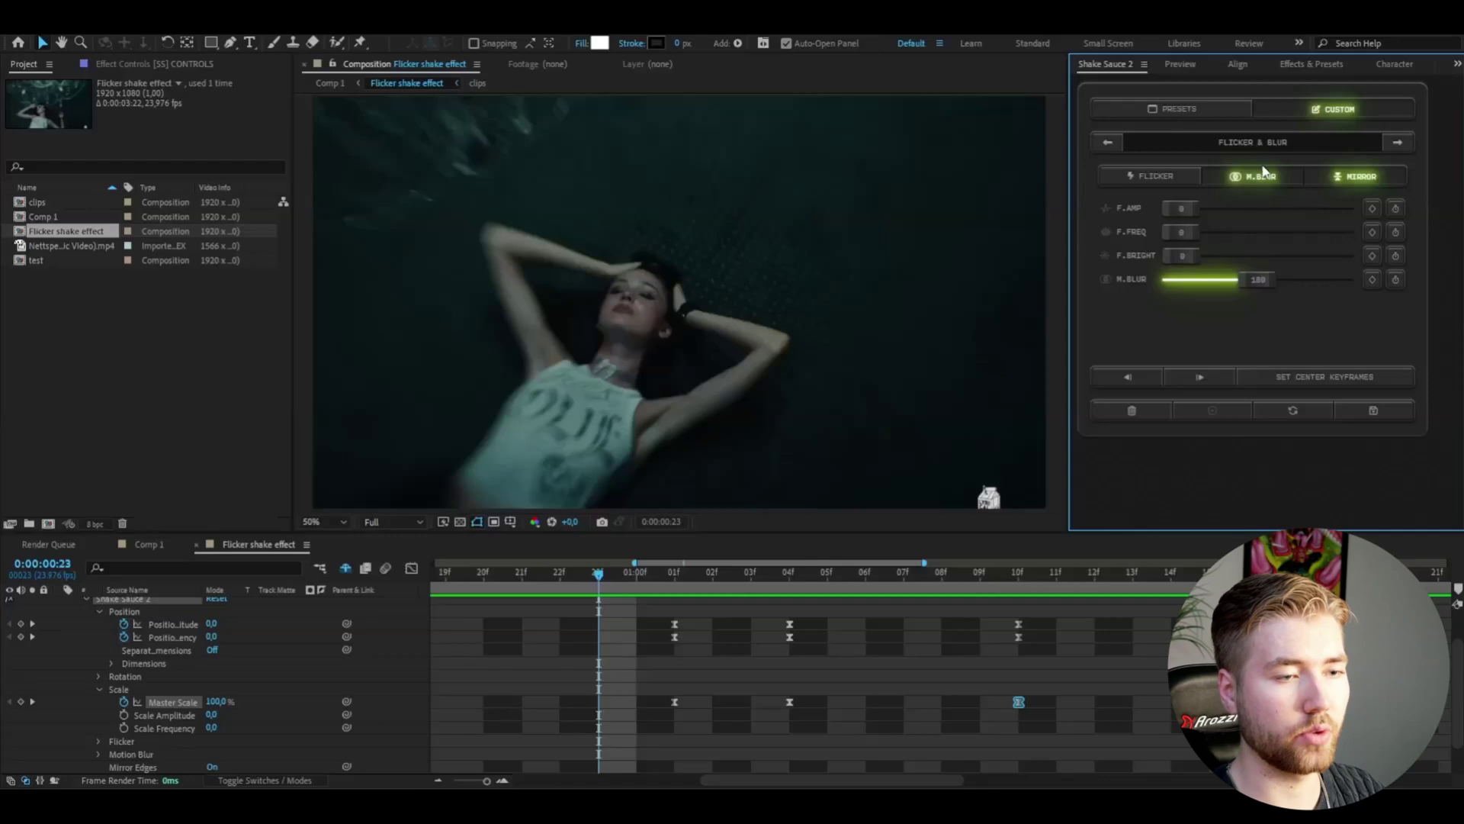
left_click_drag(749, 579, 804, 569)
scroll(827, 646, "up", 1)
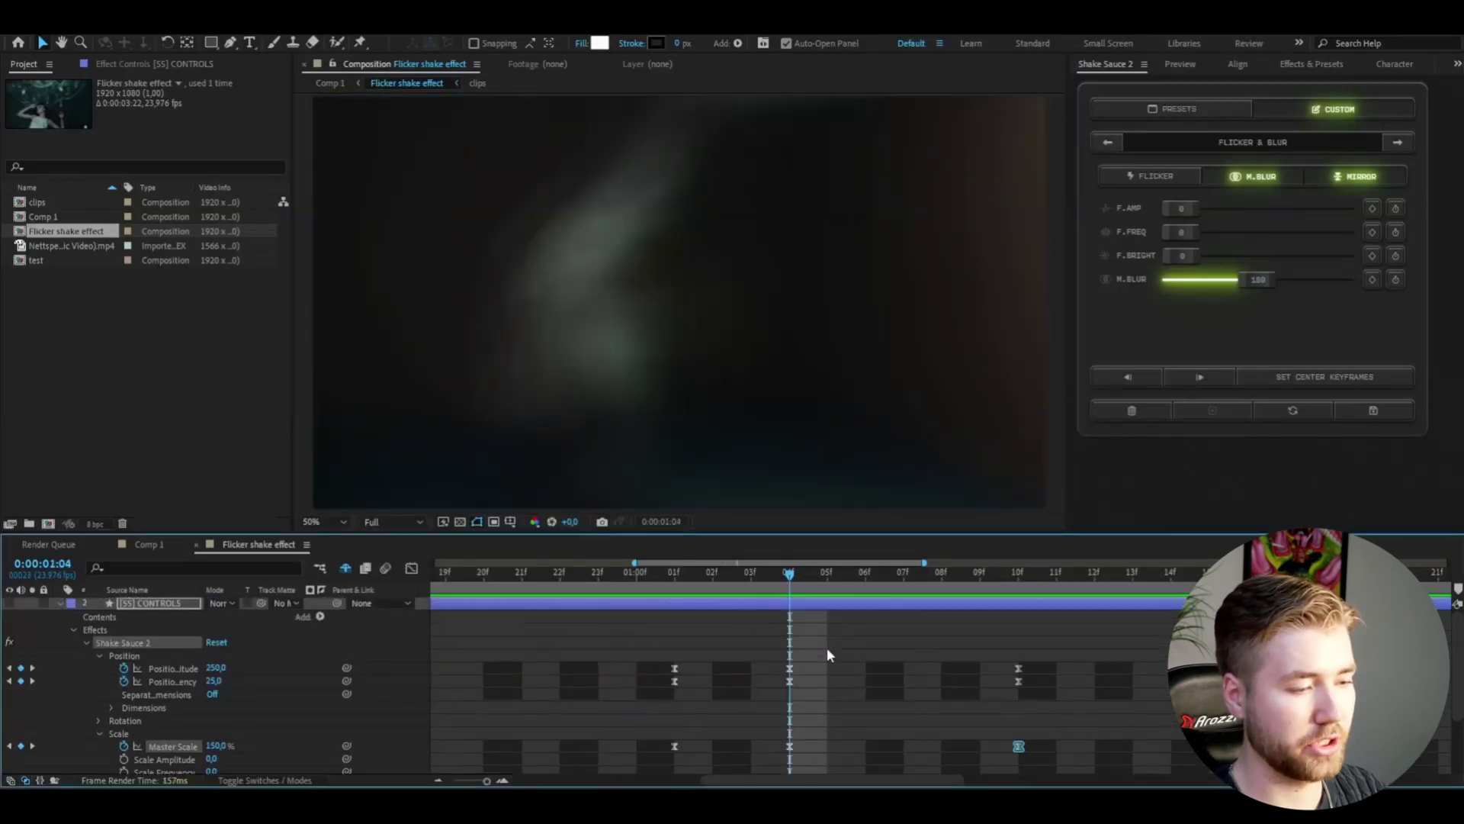
left_click(775, 614)
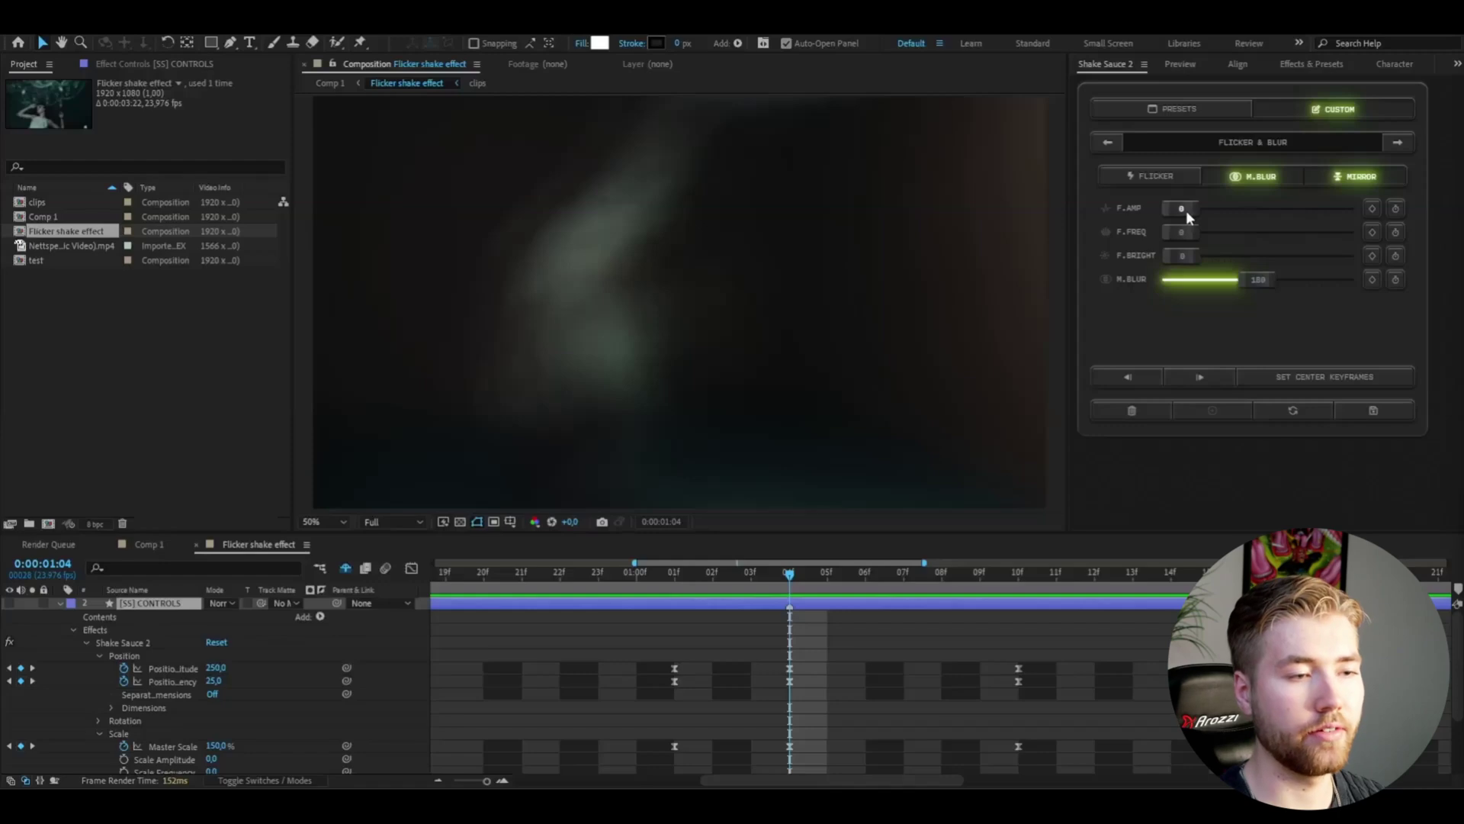
left_click(1181, 210)
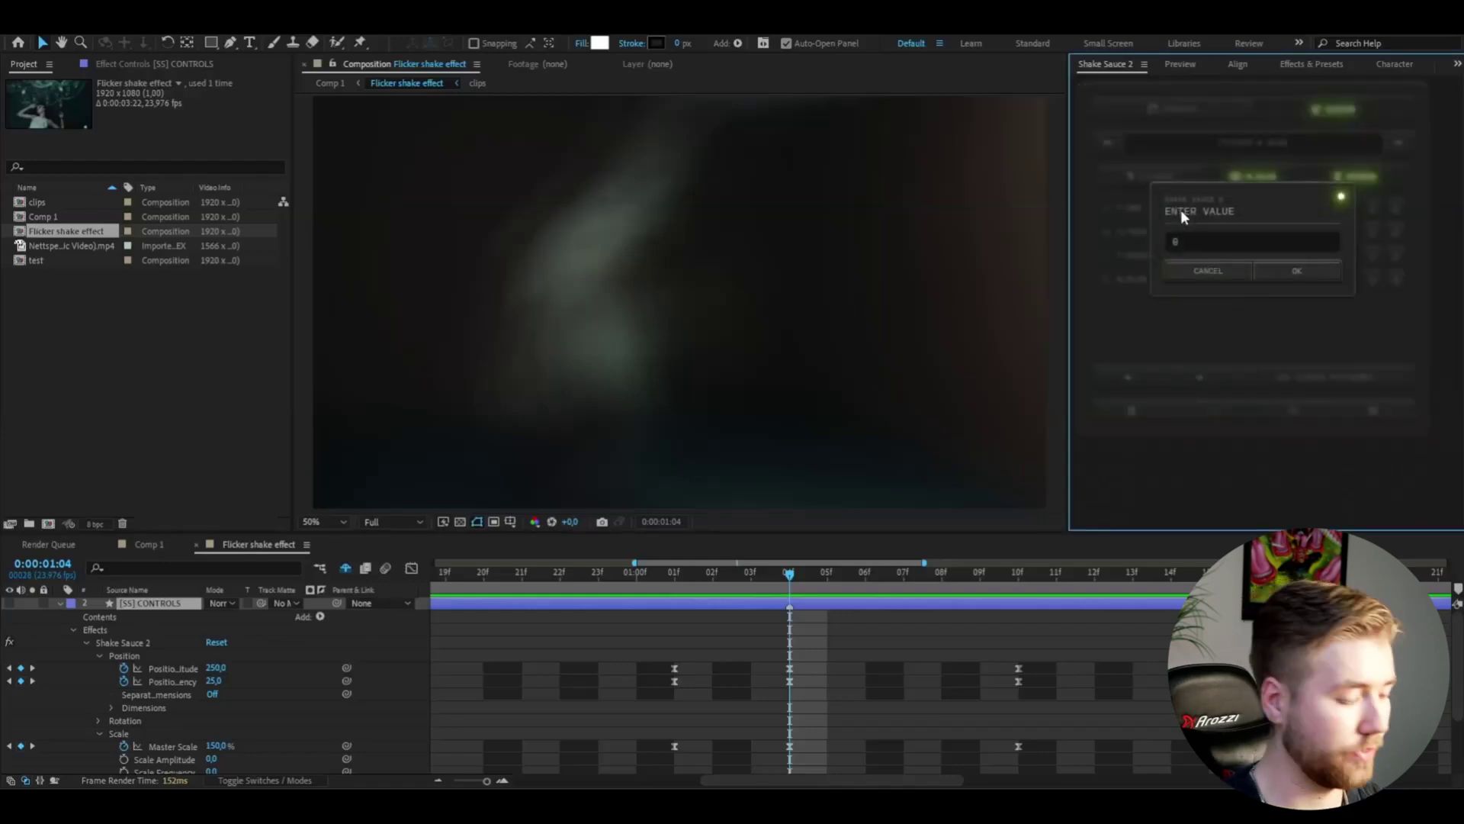
type("25")
key("Return")
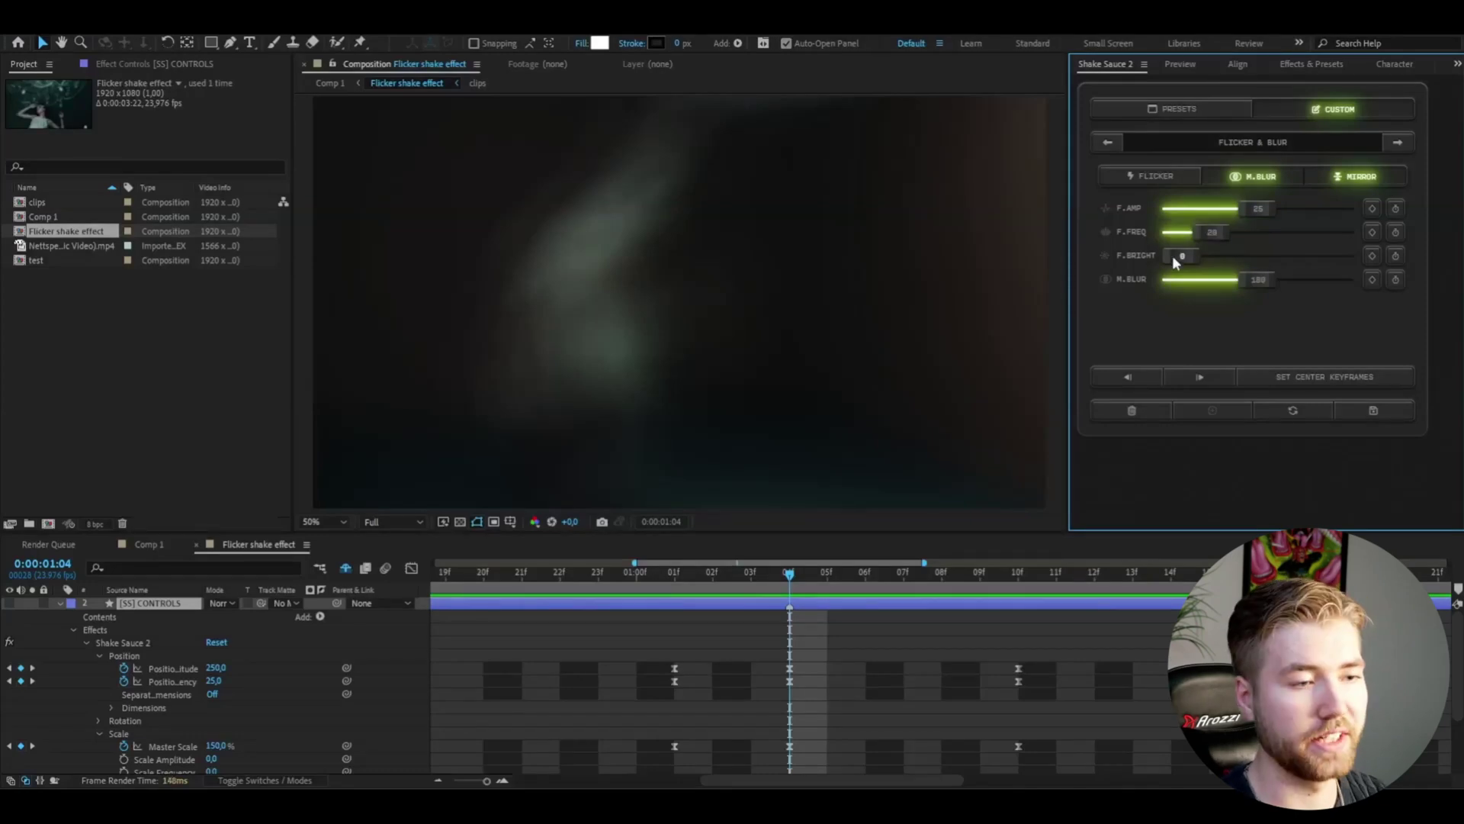
left_click_drag(1173, 255, 1370, 267)
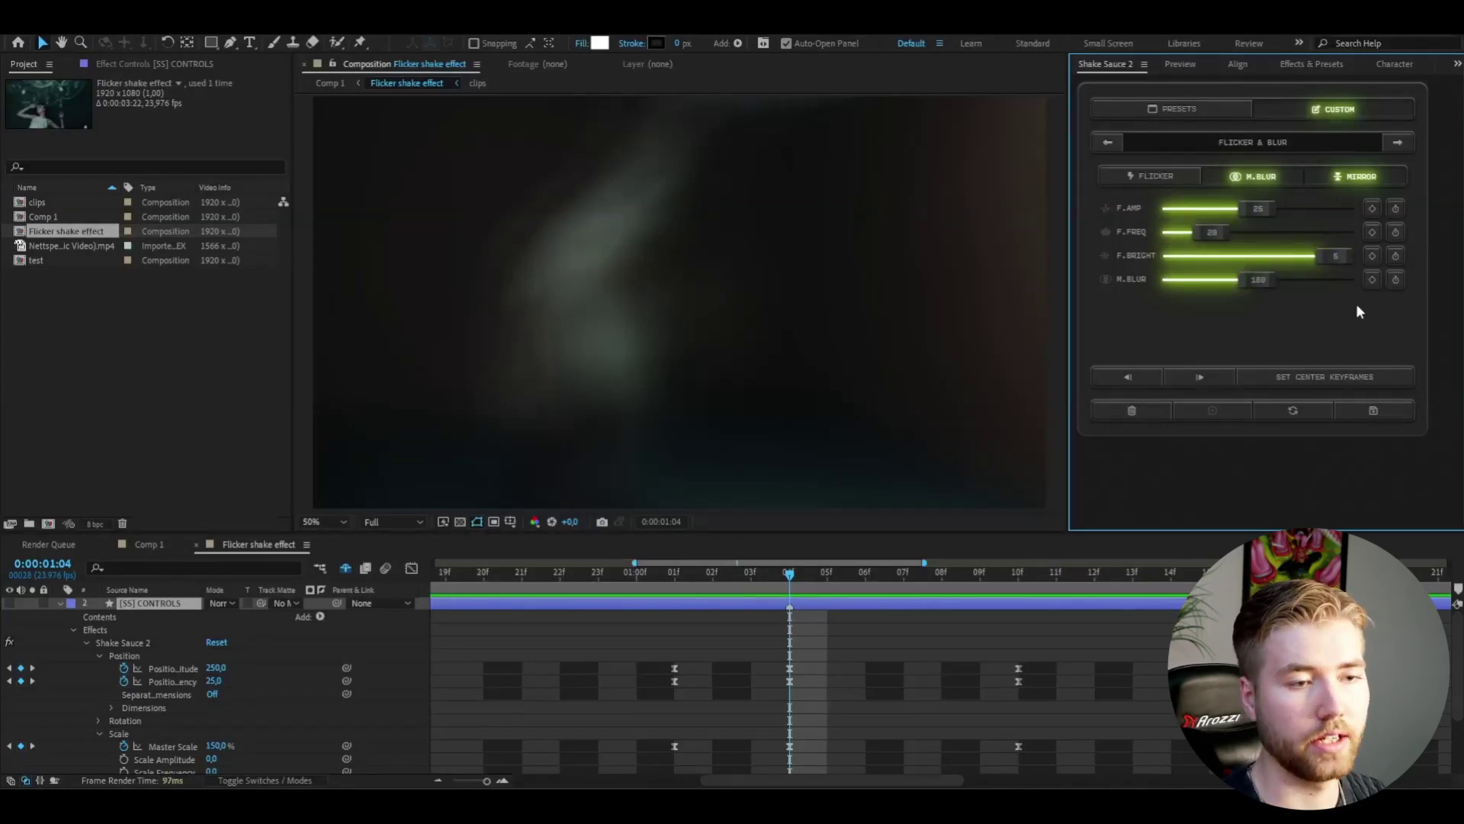
left_click(1373, 256)
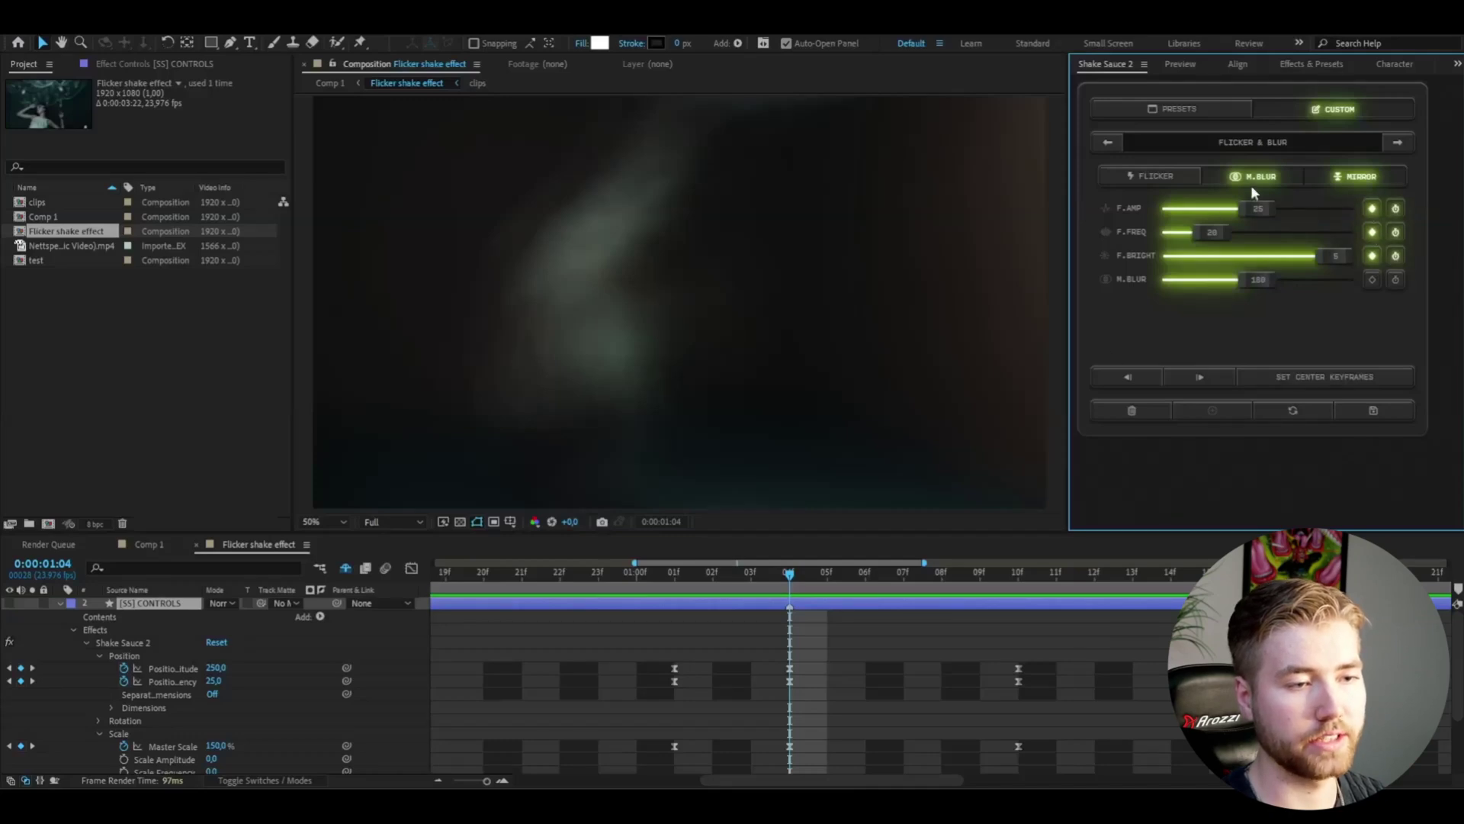
- At 0:00:01:10, set the flicker brightness, frequency and amplitude keyframes to 0
scroll(832, 675, "down", 3)
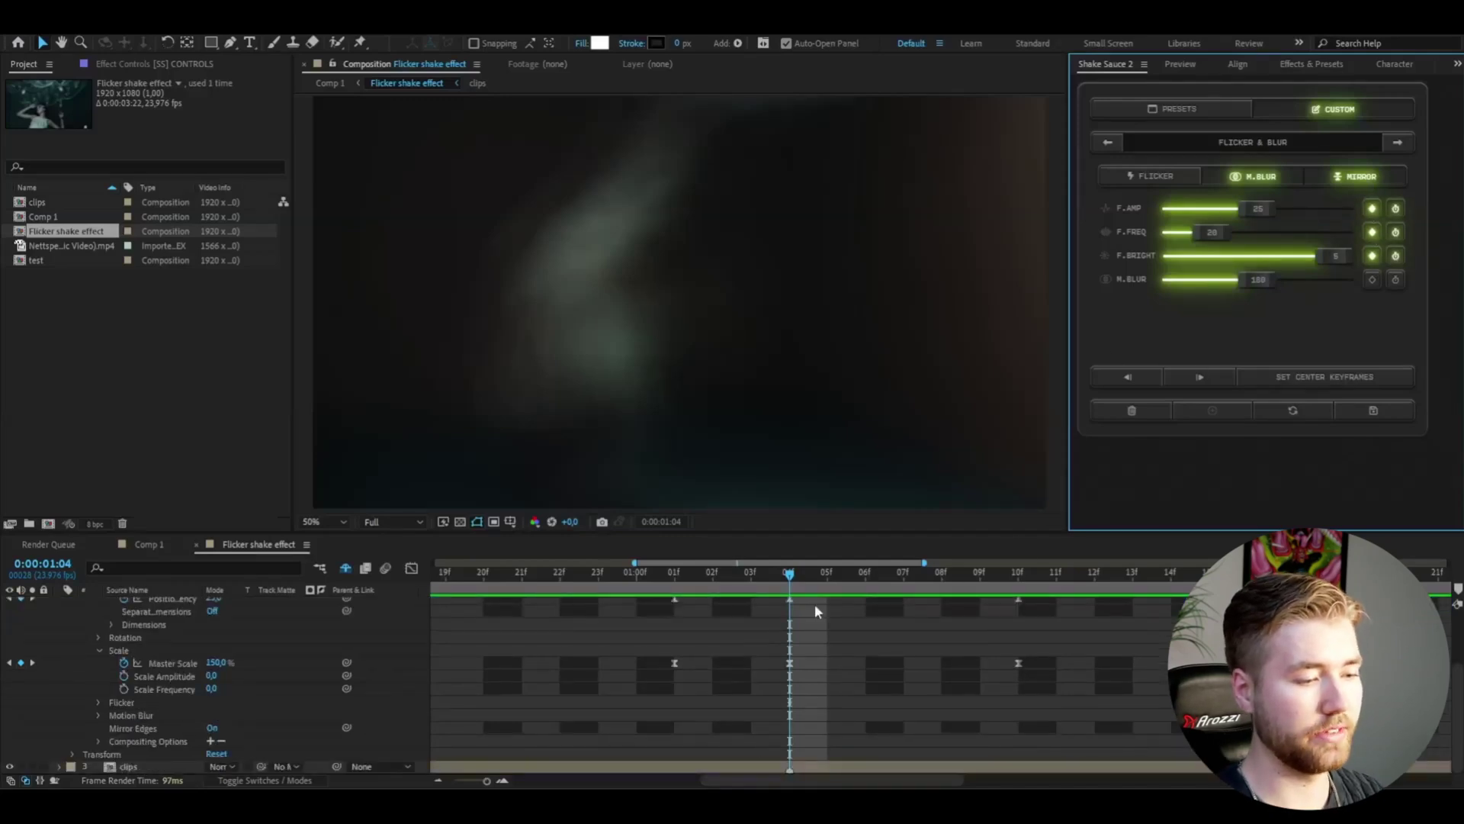
scroll(927, 664, "up", 3)
left_click_drag(793, 580, 1027, 610)
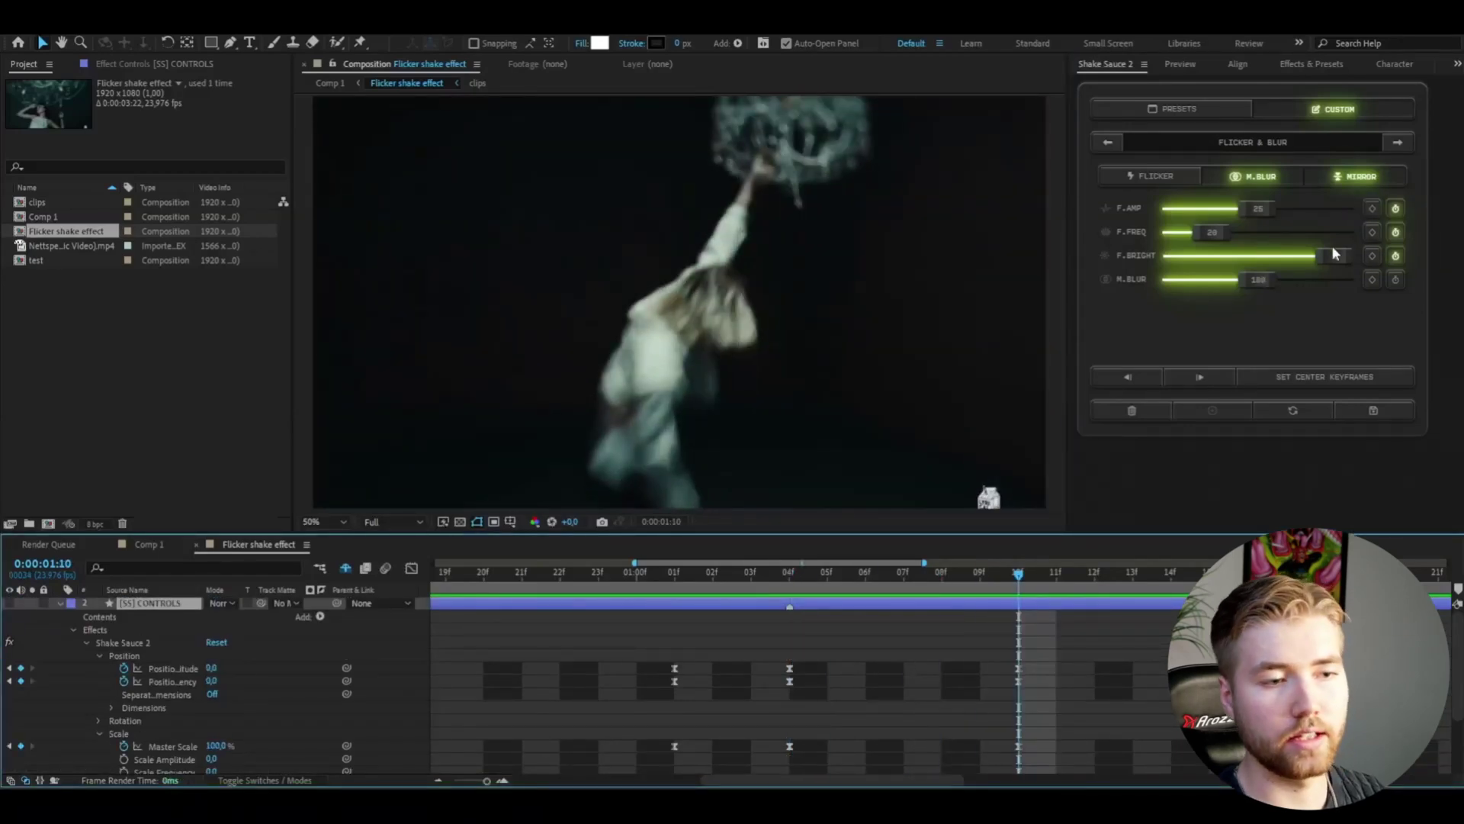
left_click_drag(1339, 263, 1002, 263)
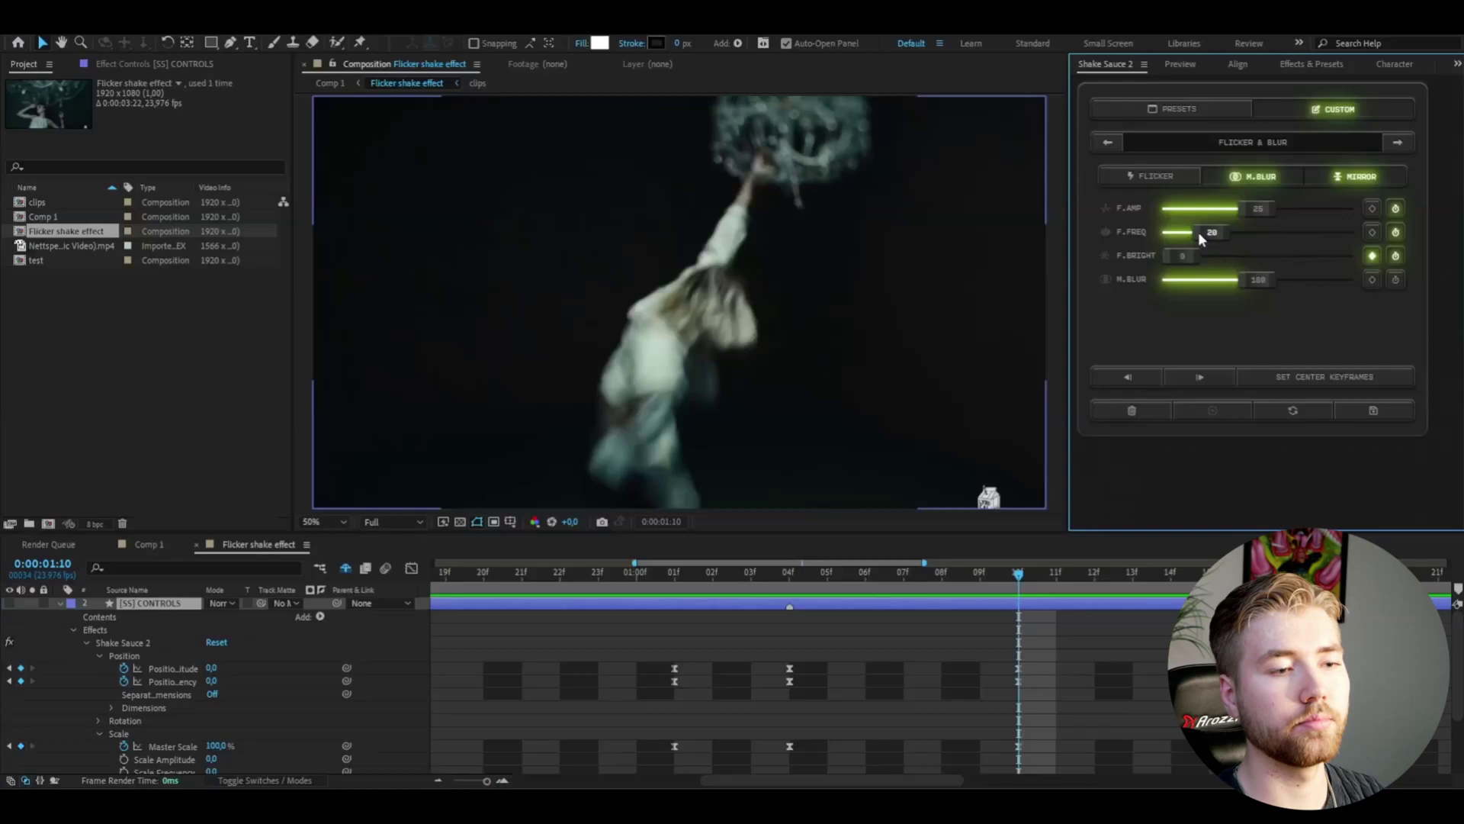
left_click_drag(1197, 232, 1061, 193)
left_click_drag(1259, 208, 529, 196)
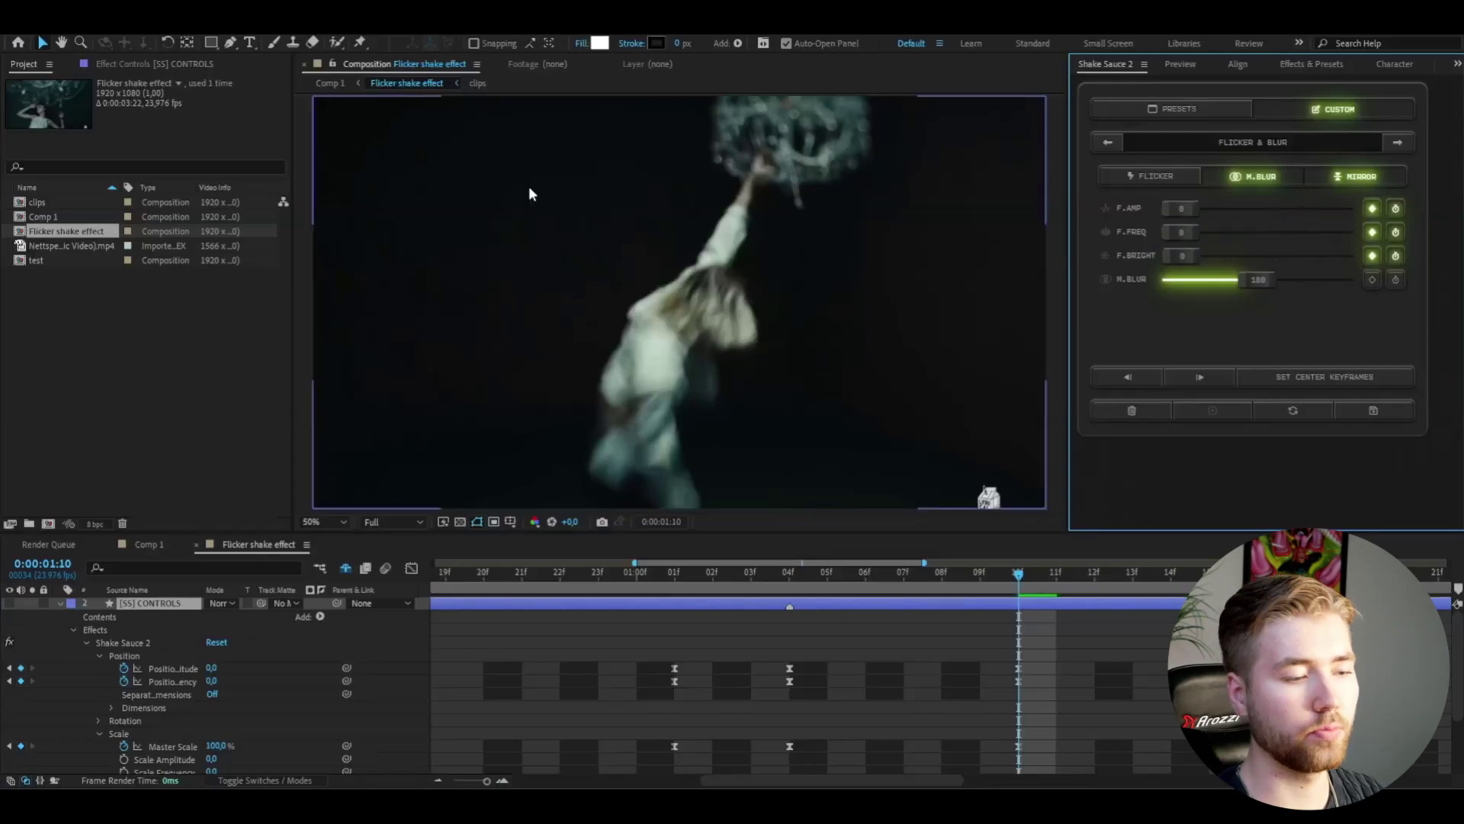
- Keyframe flicker amplitude, frequency and brightness at 0 at 0:00:01:01, before the cut
left_click(685, 568)
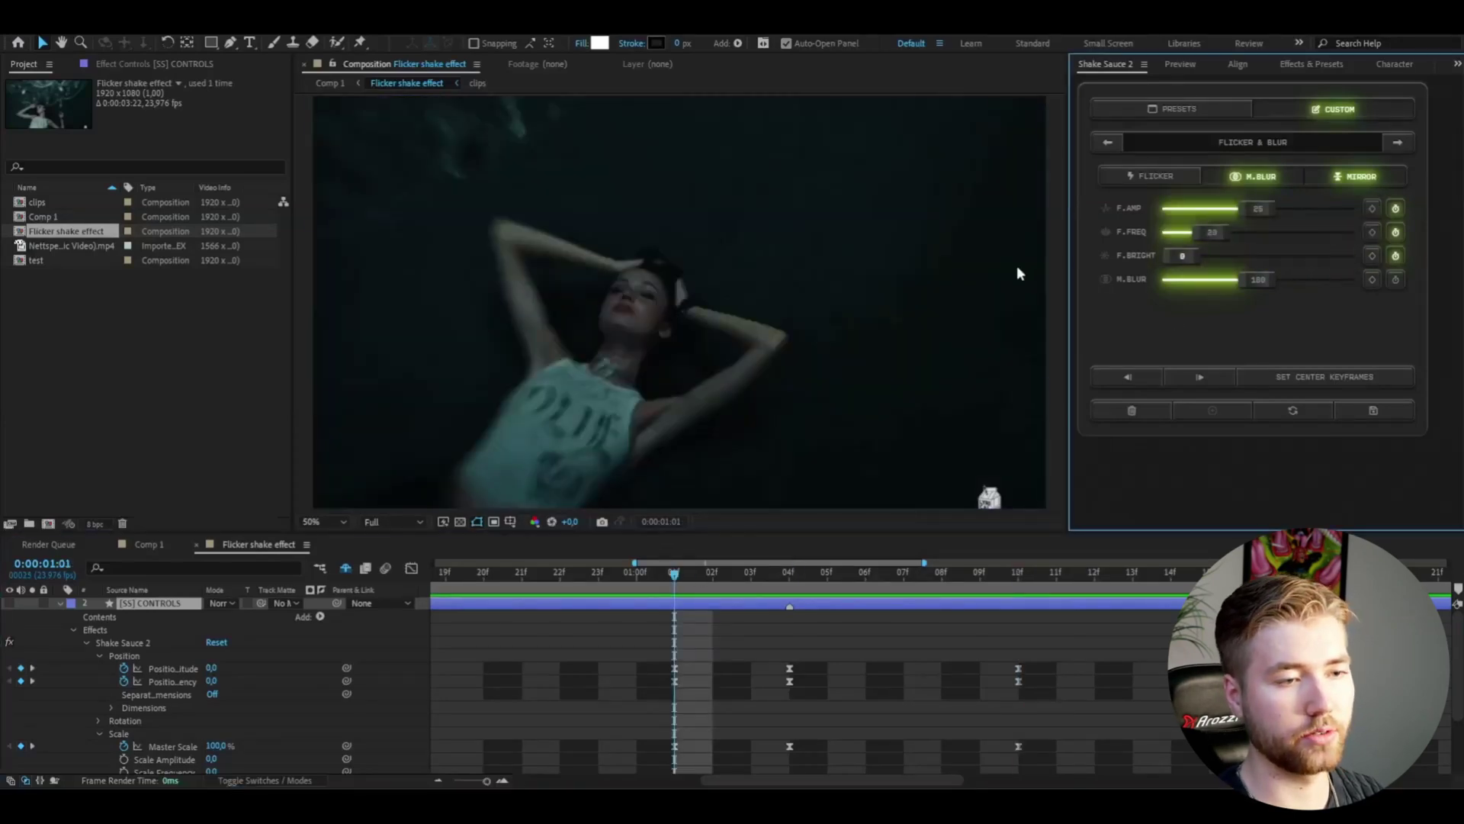
left_click_drag(1210, 232, 1113, 232)
left_click_drag(1255, 207, 866, 226)
- Reveal the flicker properties on the controls layer and apply Easy Ease to the flicker amplitude and frequency keyframes
scroll(277, 685, "down", 3)
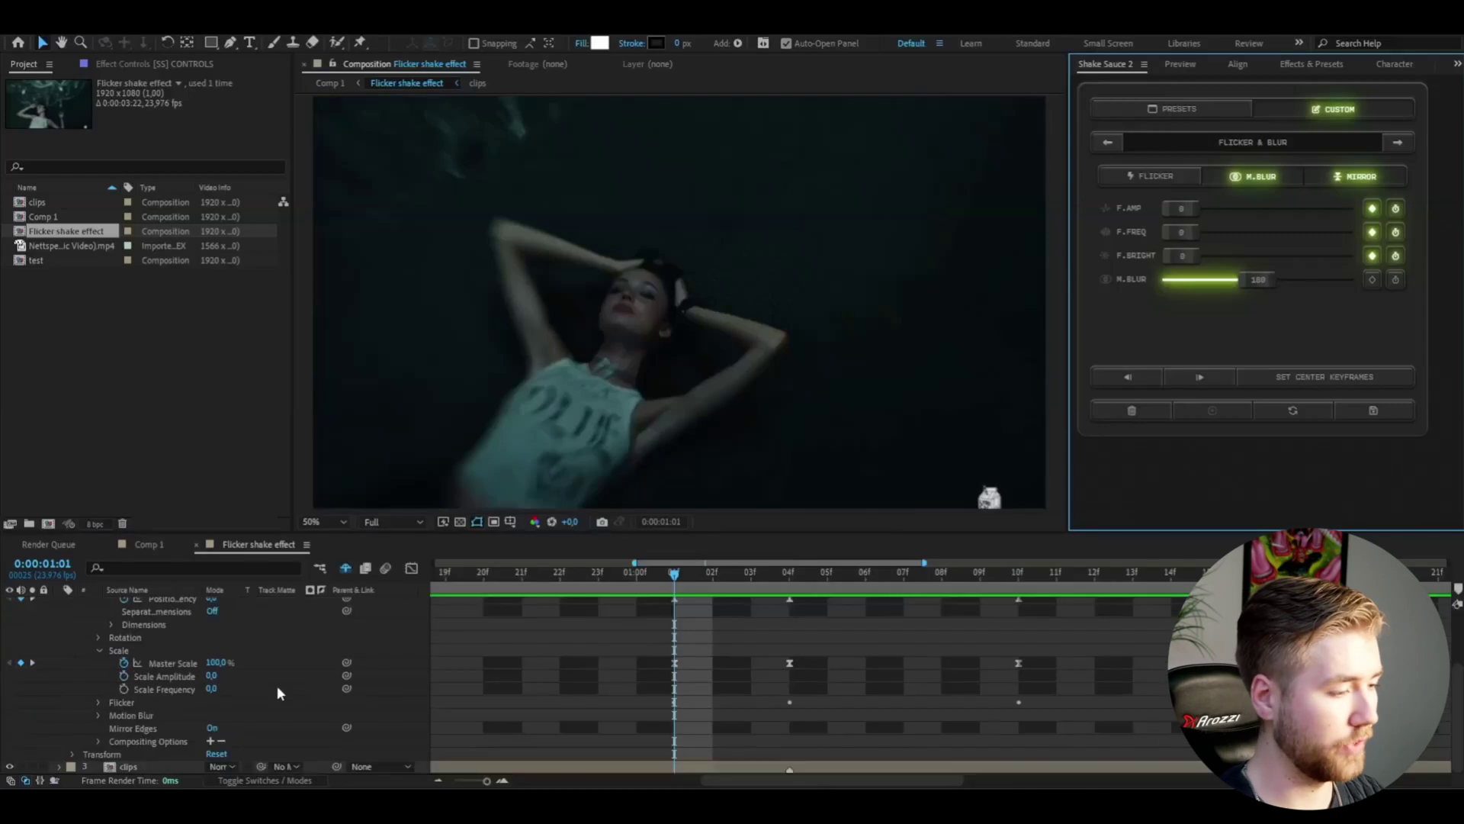
left_click(99, 701)
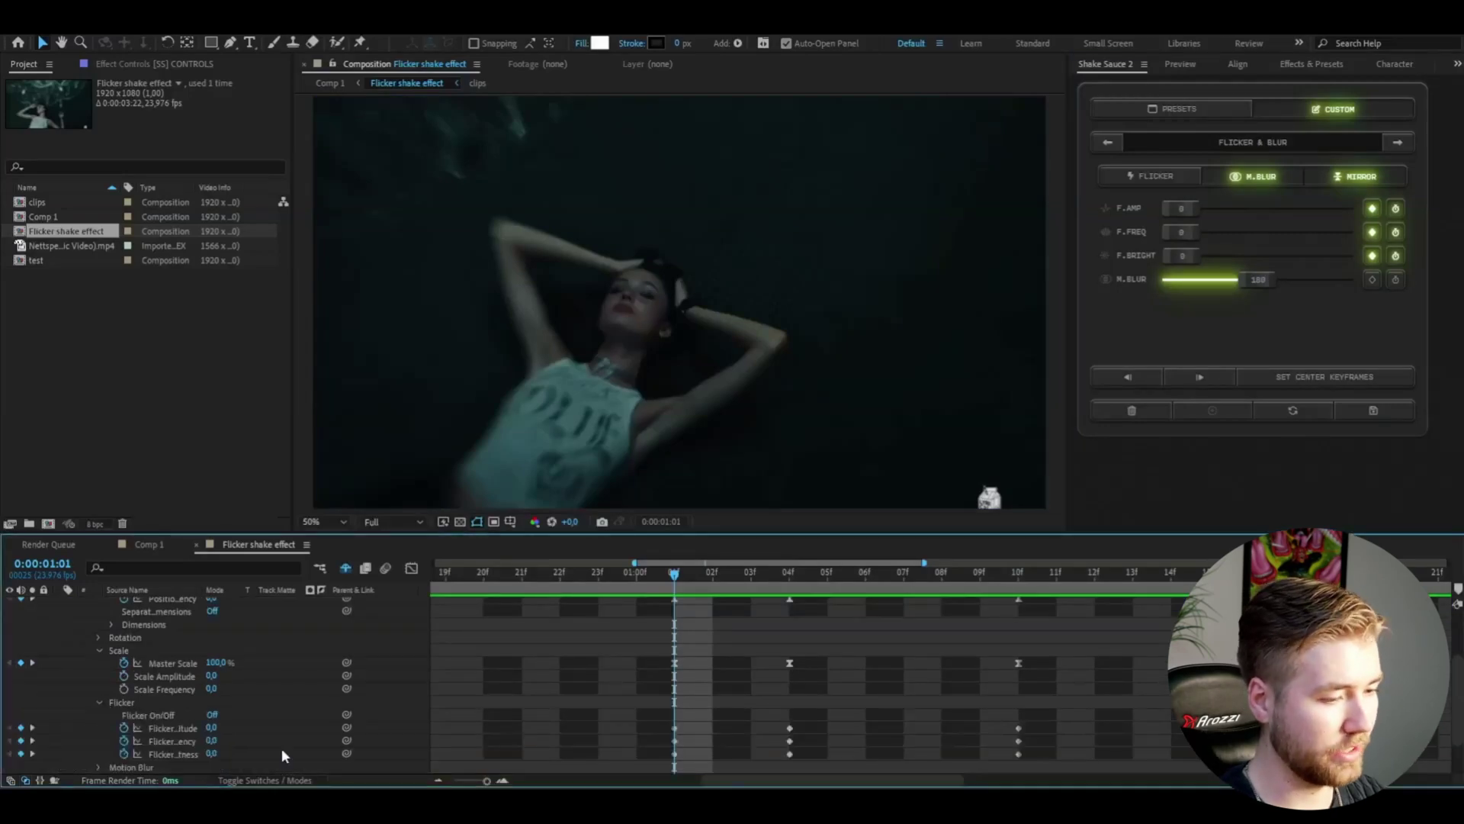
scroll(281, 749, "down", 1)
left_click_drag(1048, 711, 652, 684)
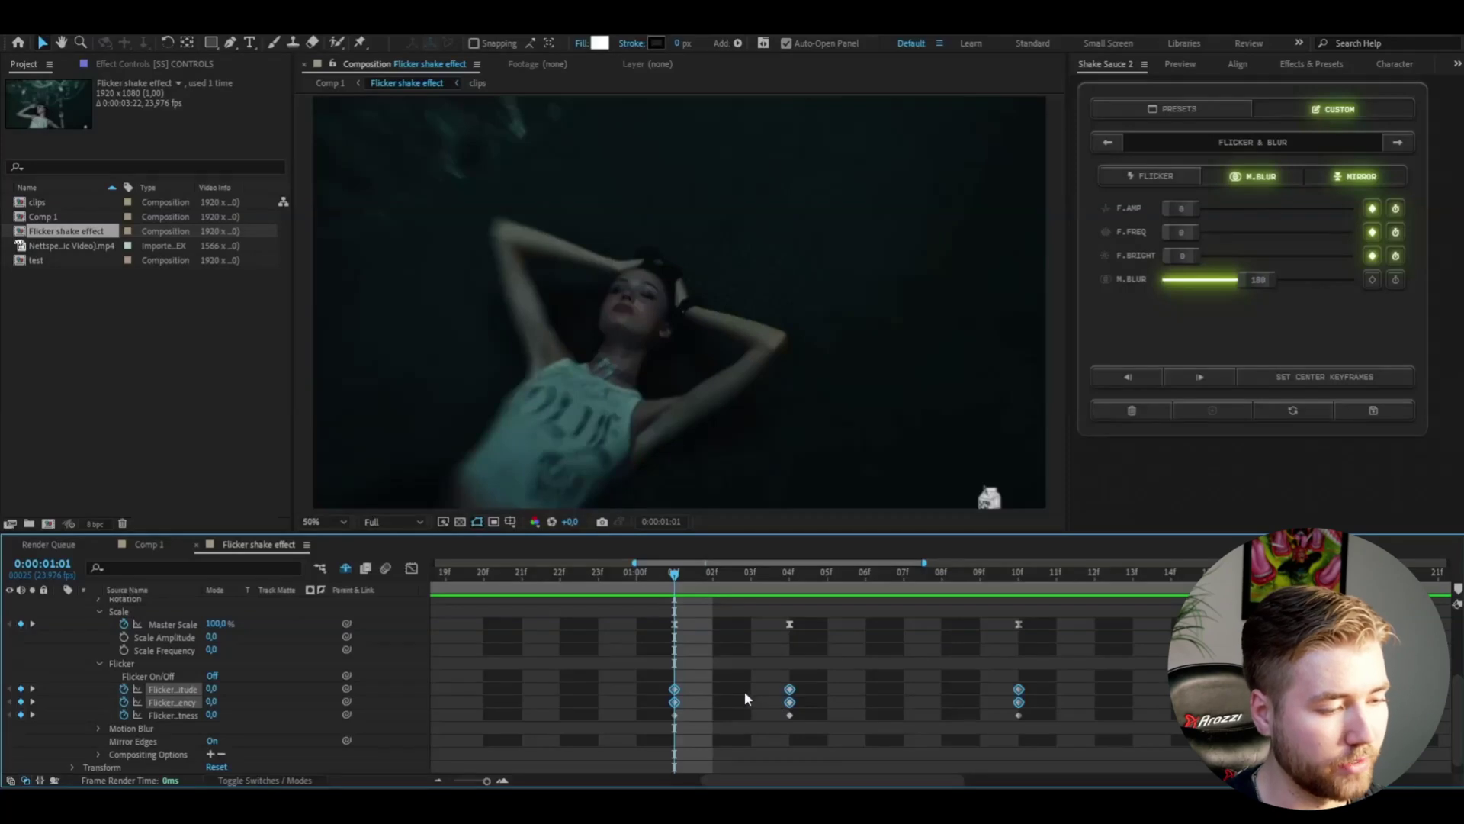
key("F9")
- Shape the flicker amplitude curve in the graph editor into a sharp peak at 0:00:01:04 with long eased ends
left_click(674, 688)
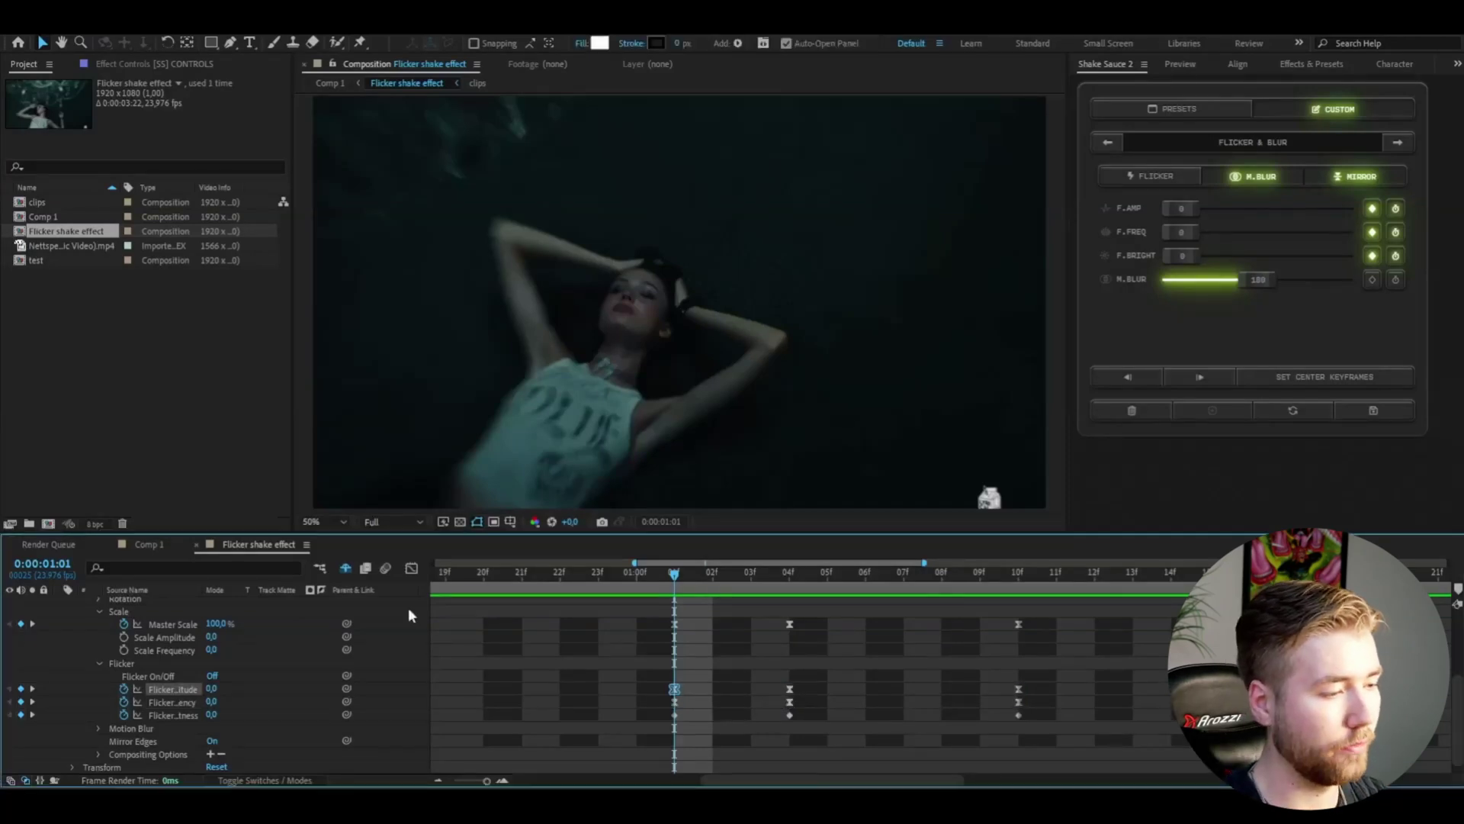
left_click(411, 569)
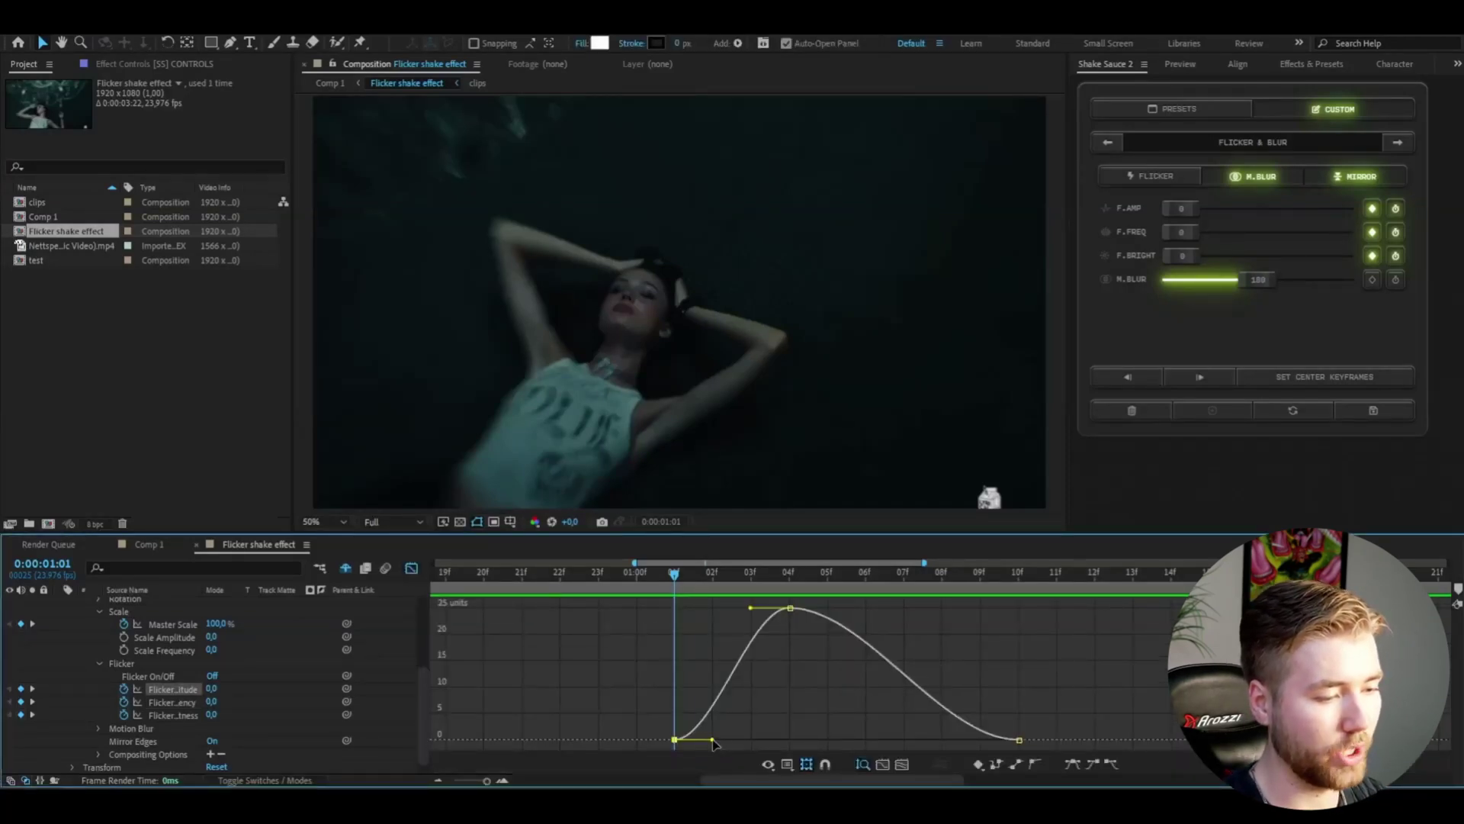
left_click_drag(718, 739, 831, 738)
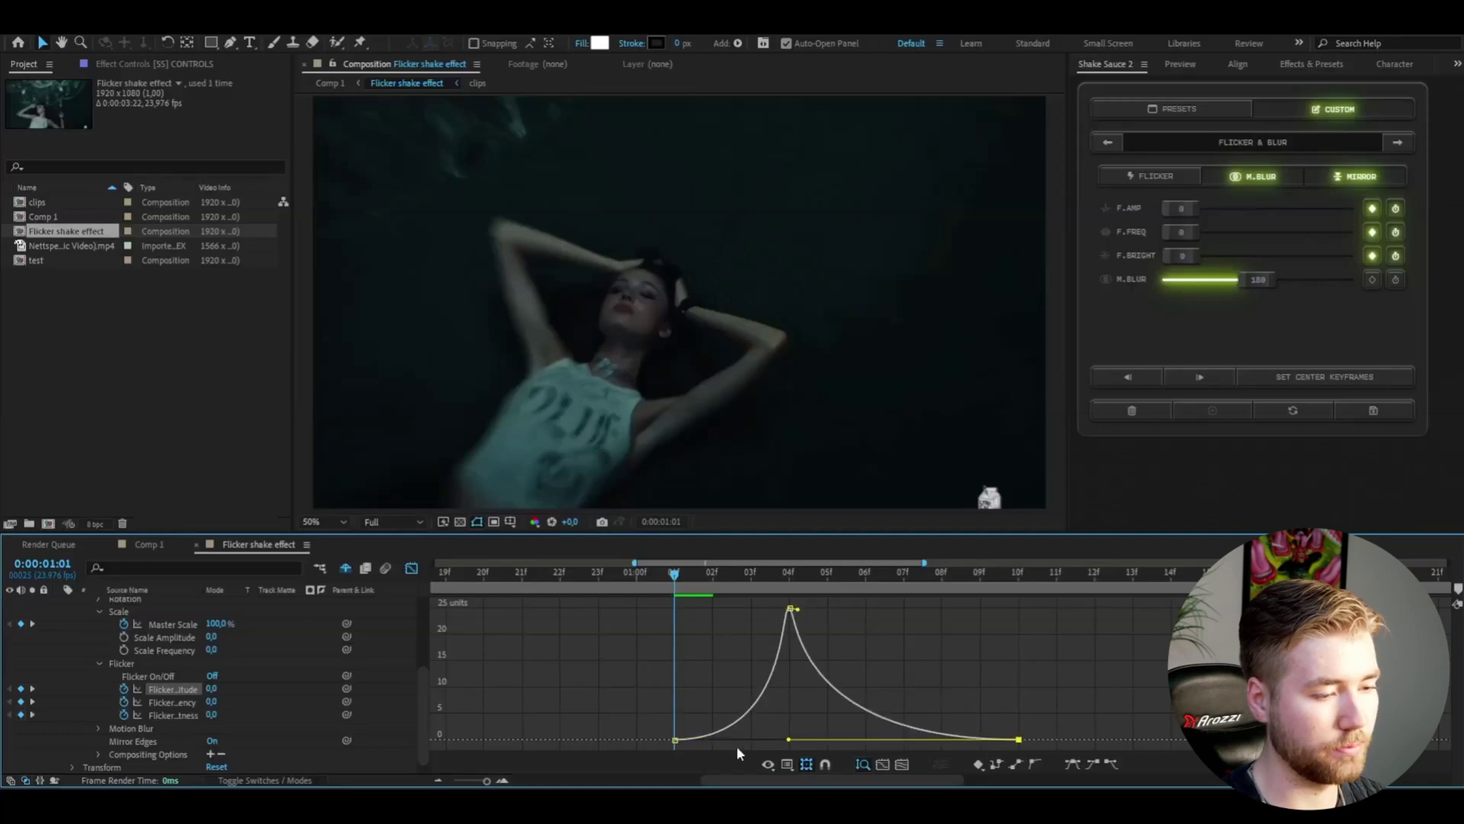
- Shape the flicker frequency curve in the graph editor into a sharp peak at 0:00:01:04 with long eased ends
key("shift+F3")
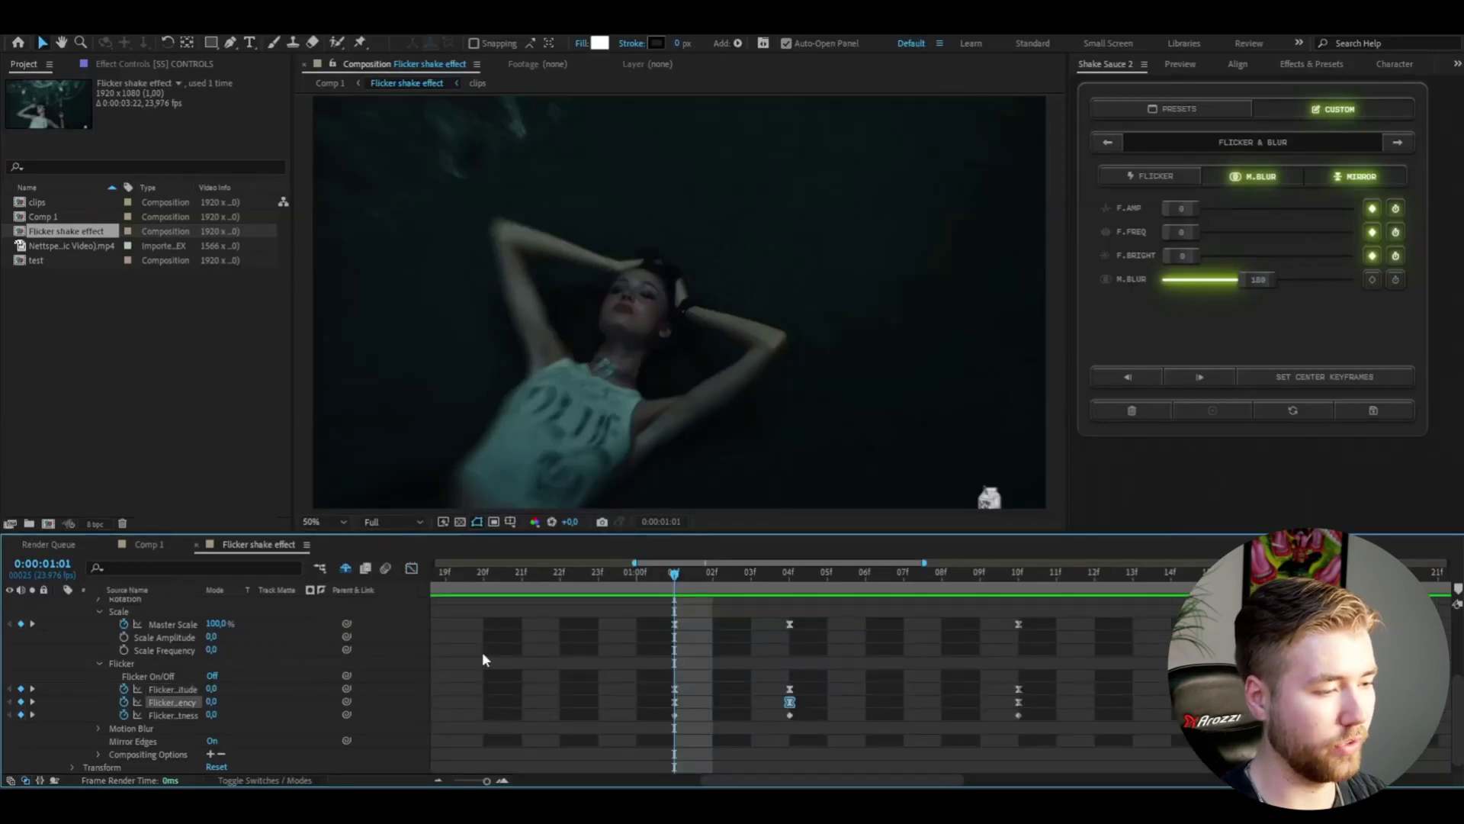
key("shift+F3")
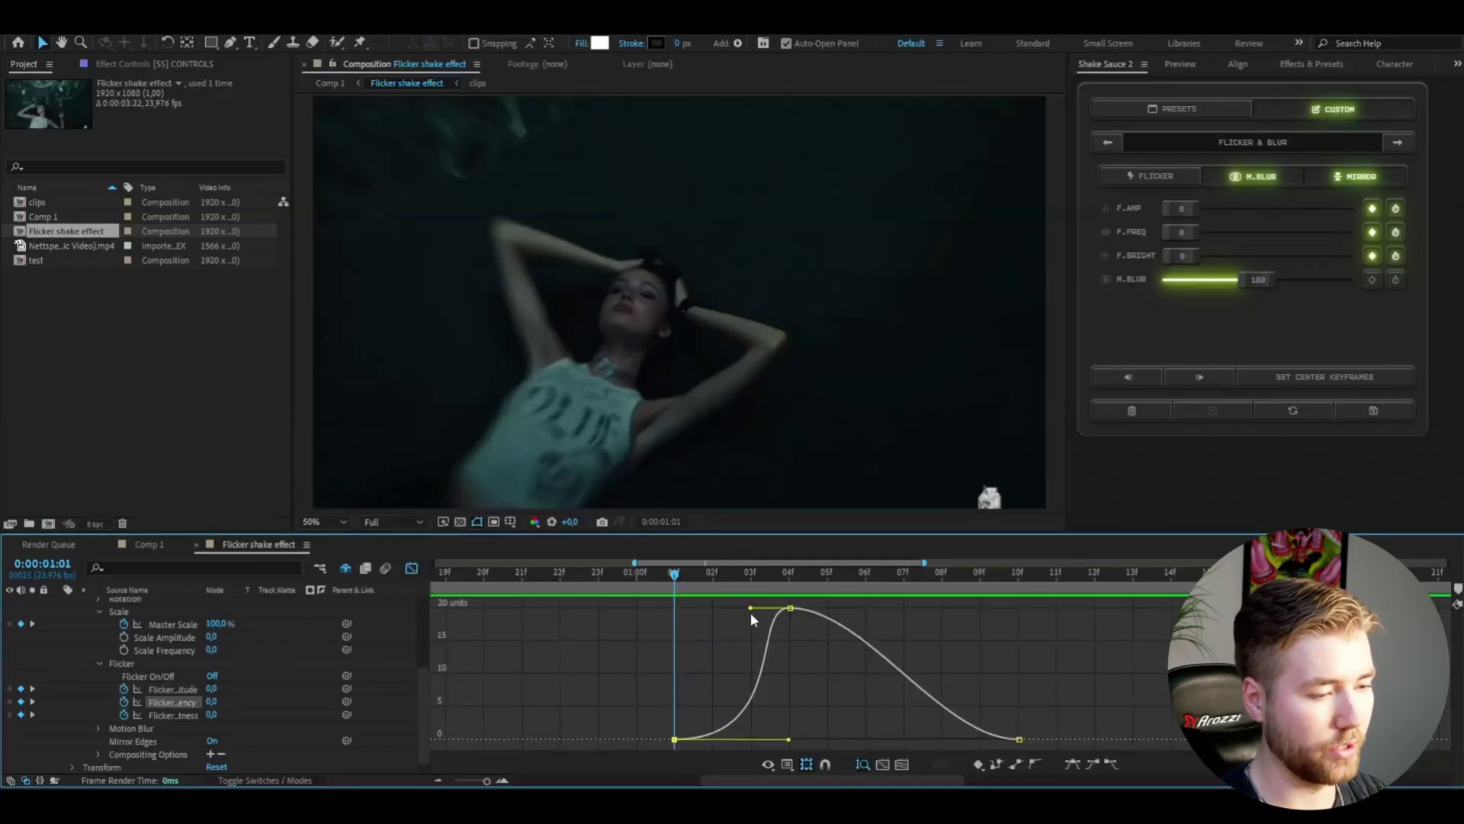
key("shift+F3")
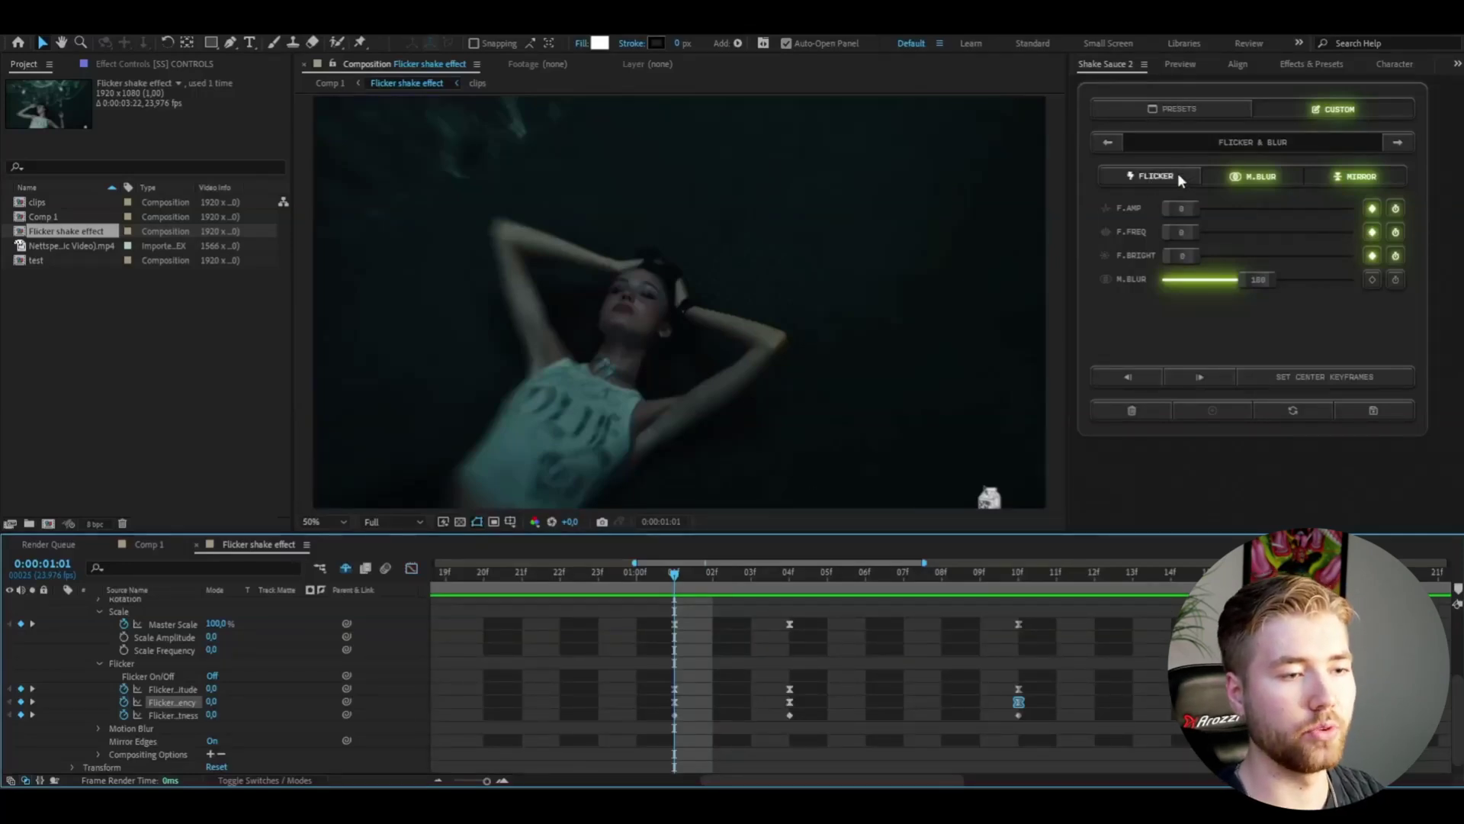
- Turn on Flicker in the custom shake settings and save the project with the playhead at 0:00:00:22
left_click(1142, 177)
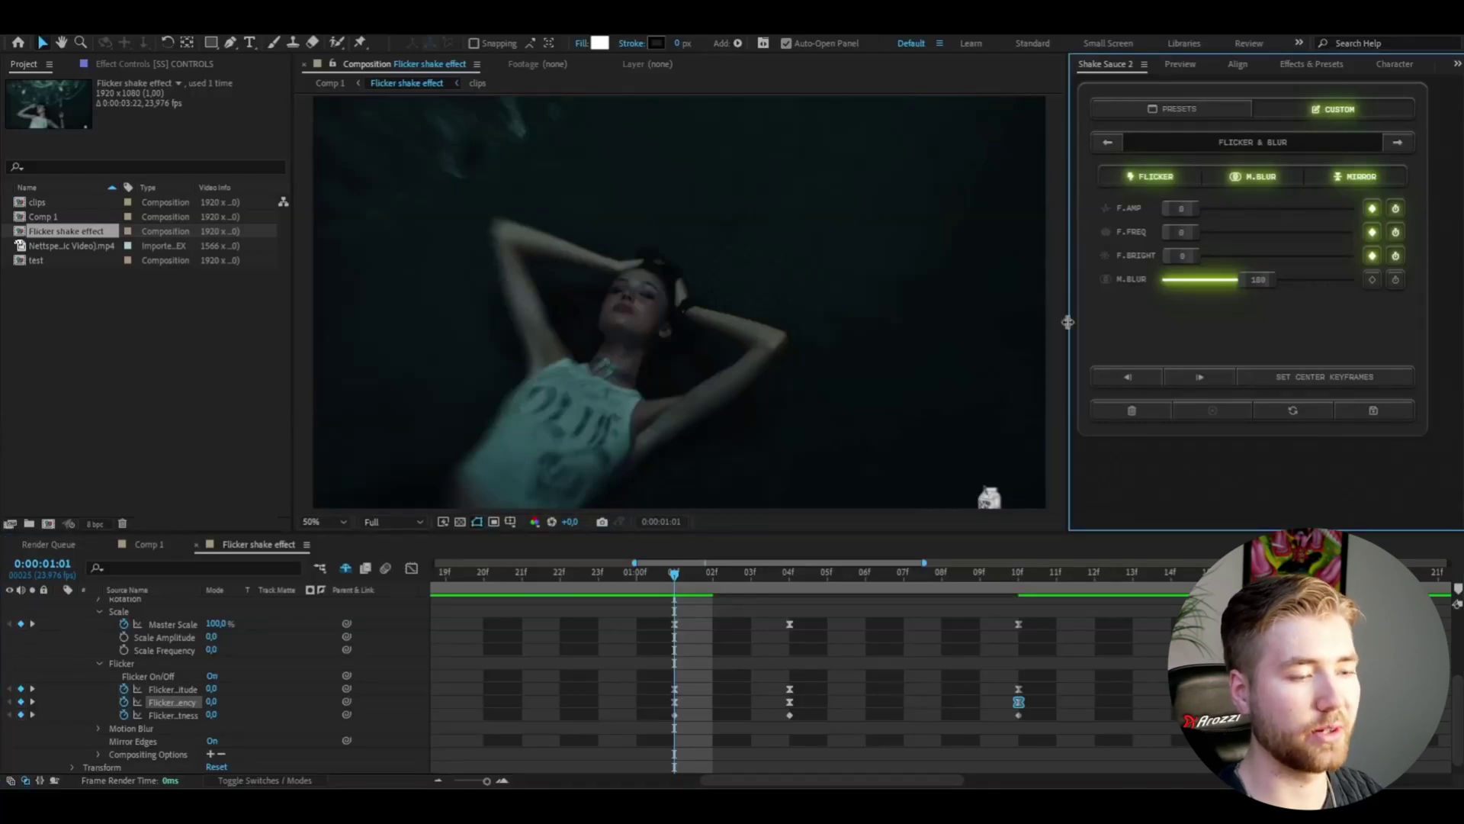
left_click_drag(685, 572, 558, 582)
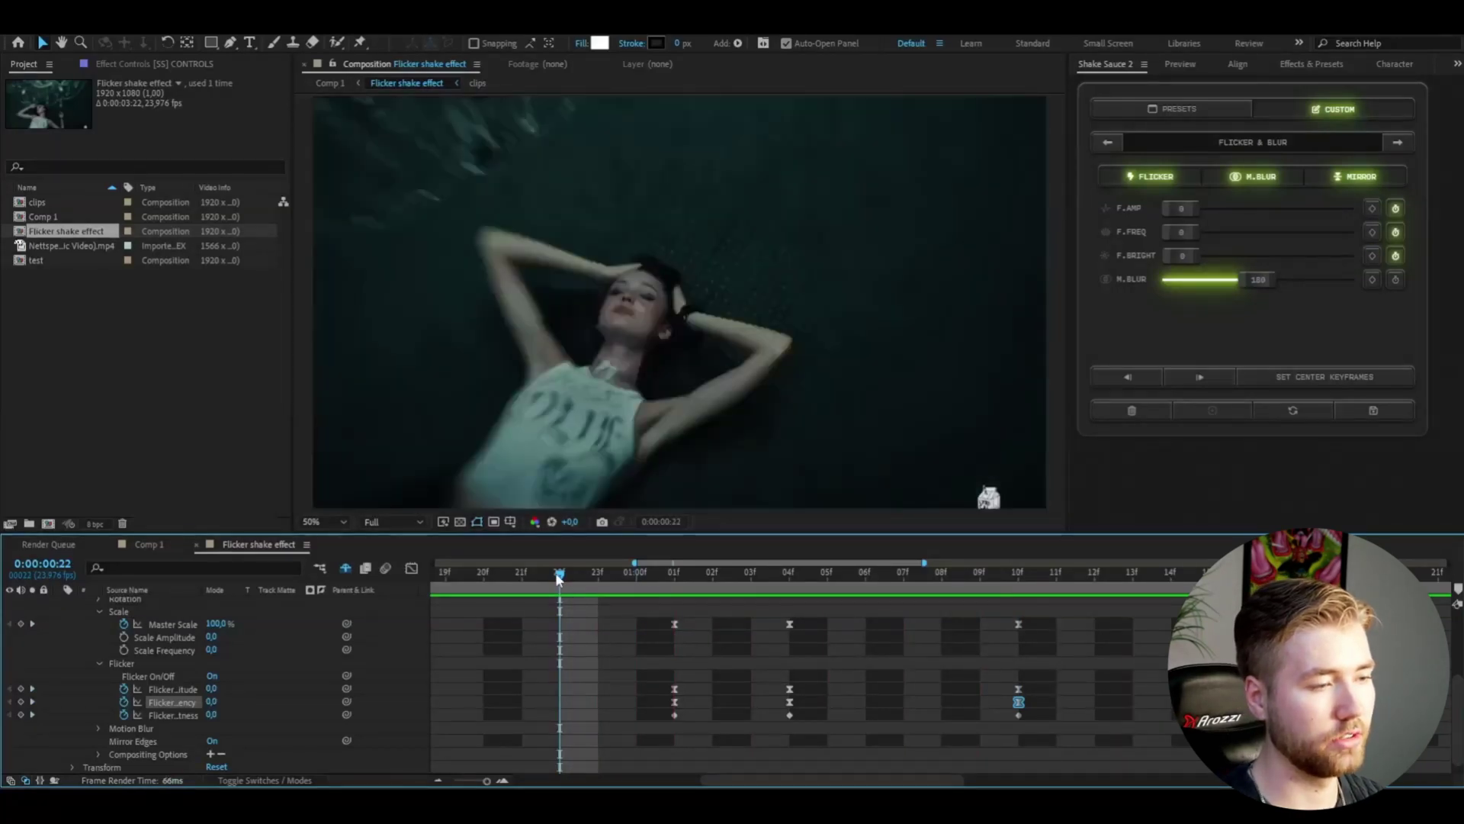
key("ctrl+s")
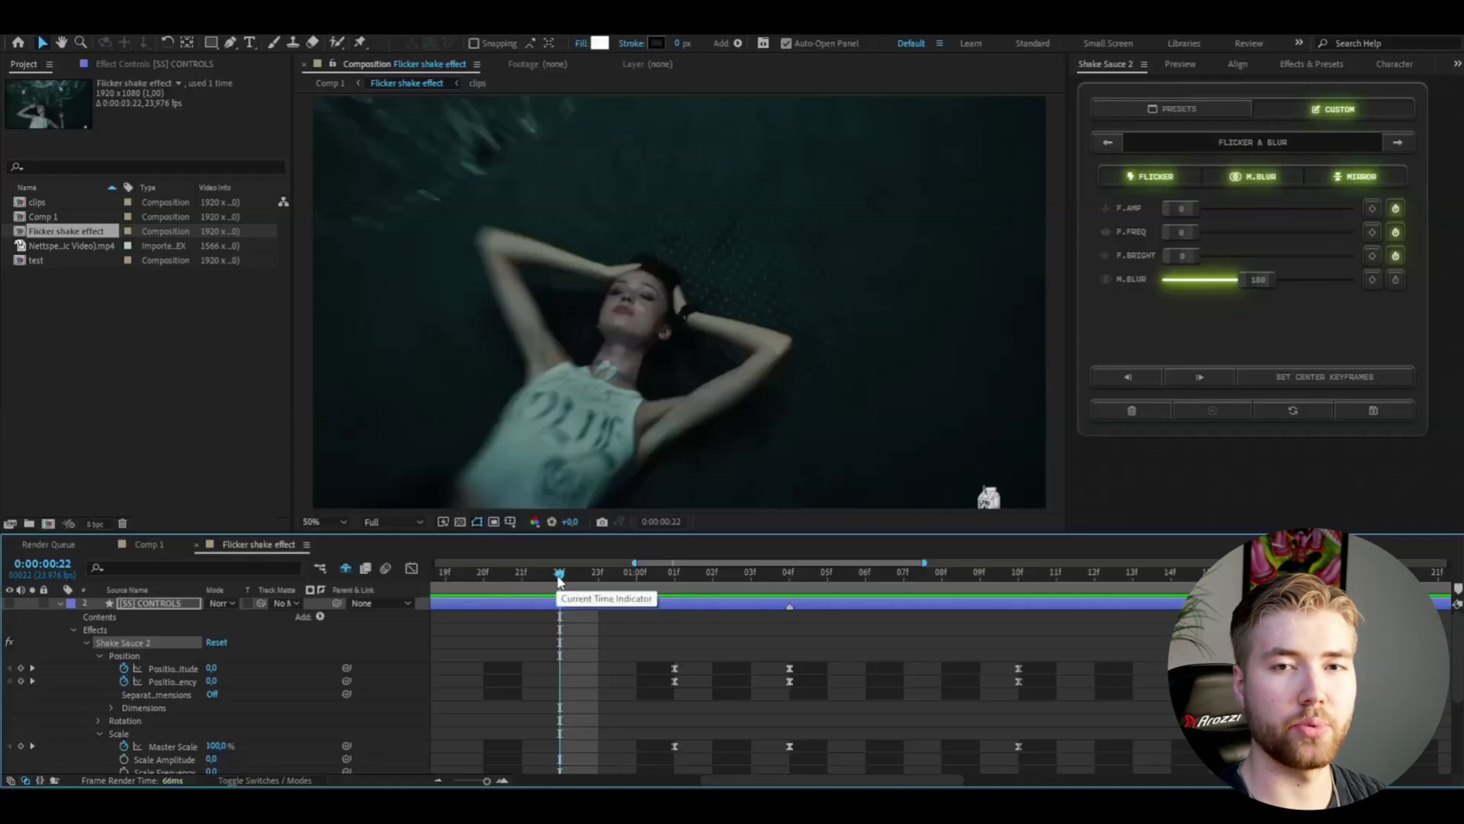
- Set the center keyframes of the shake at 0:00:01:04, on the clip cut
left_click_drag(720, 576, 789, 575)
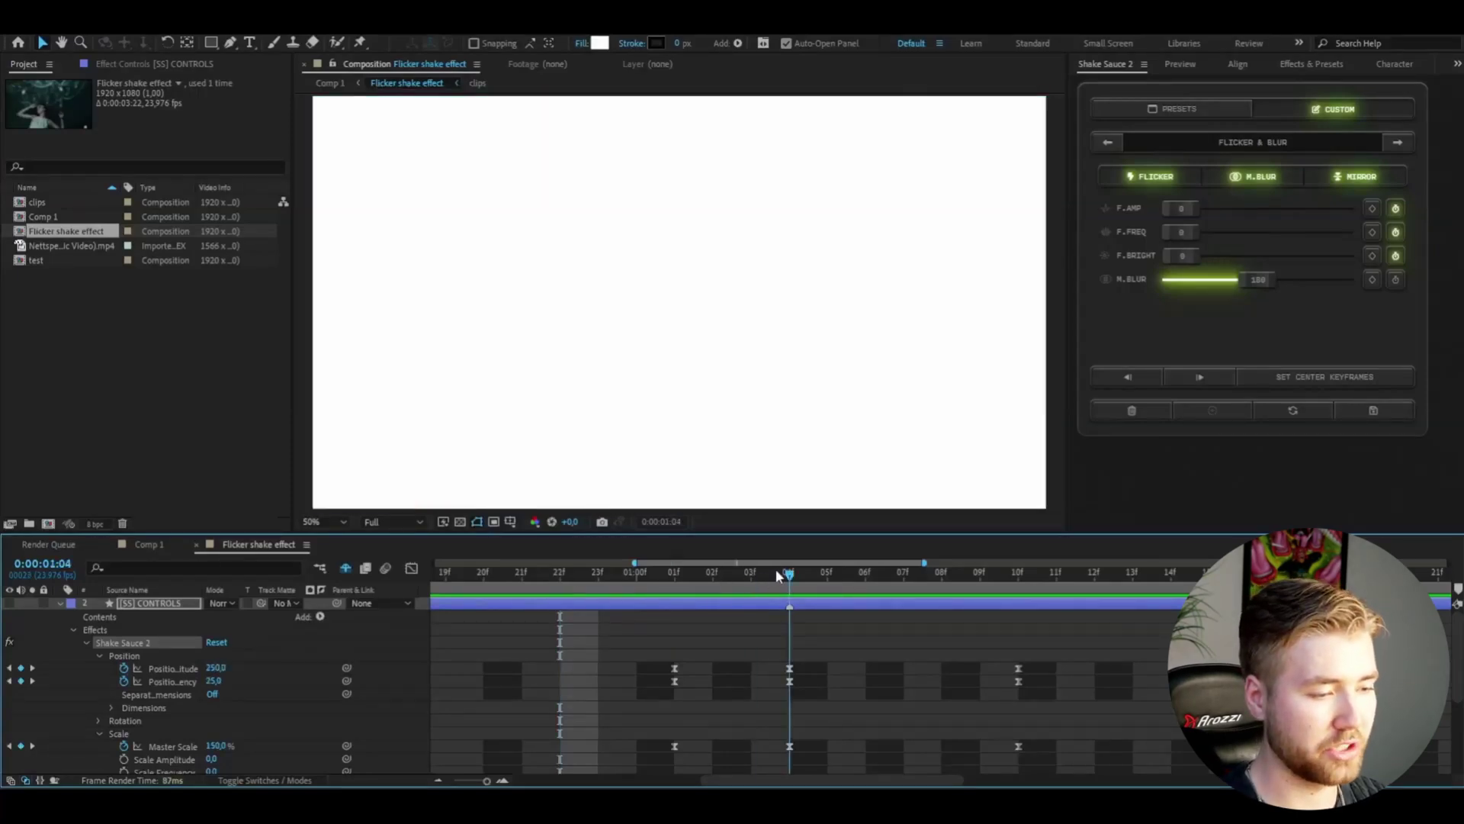
left_click(1287, 375)
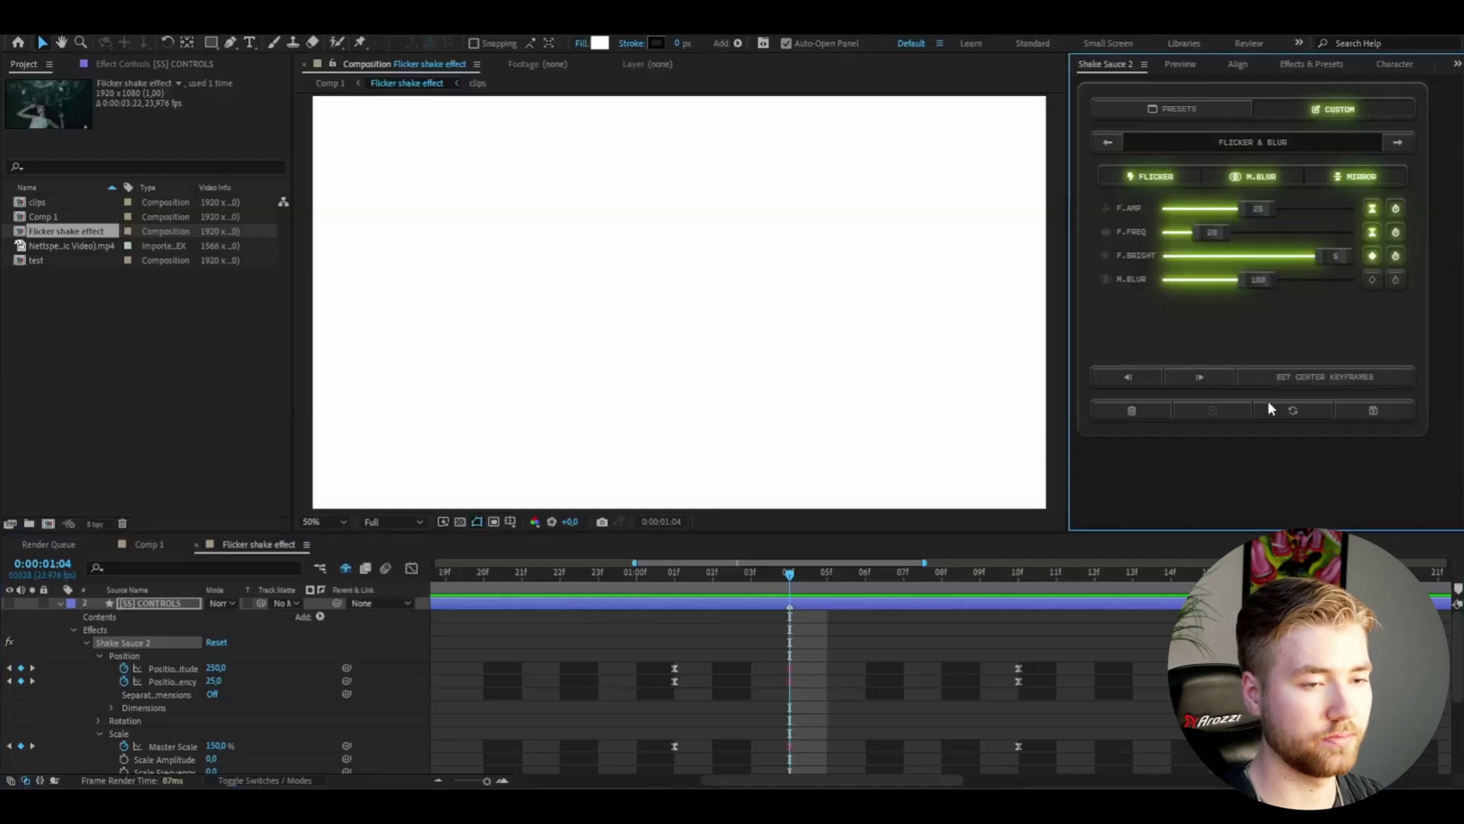
scroll(794, 655, "up", 4)
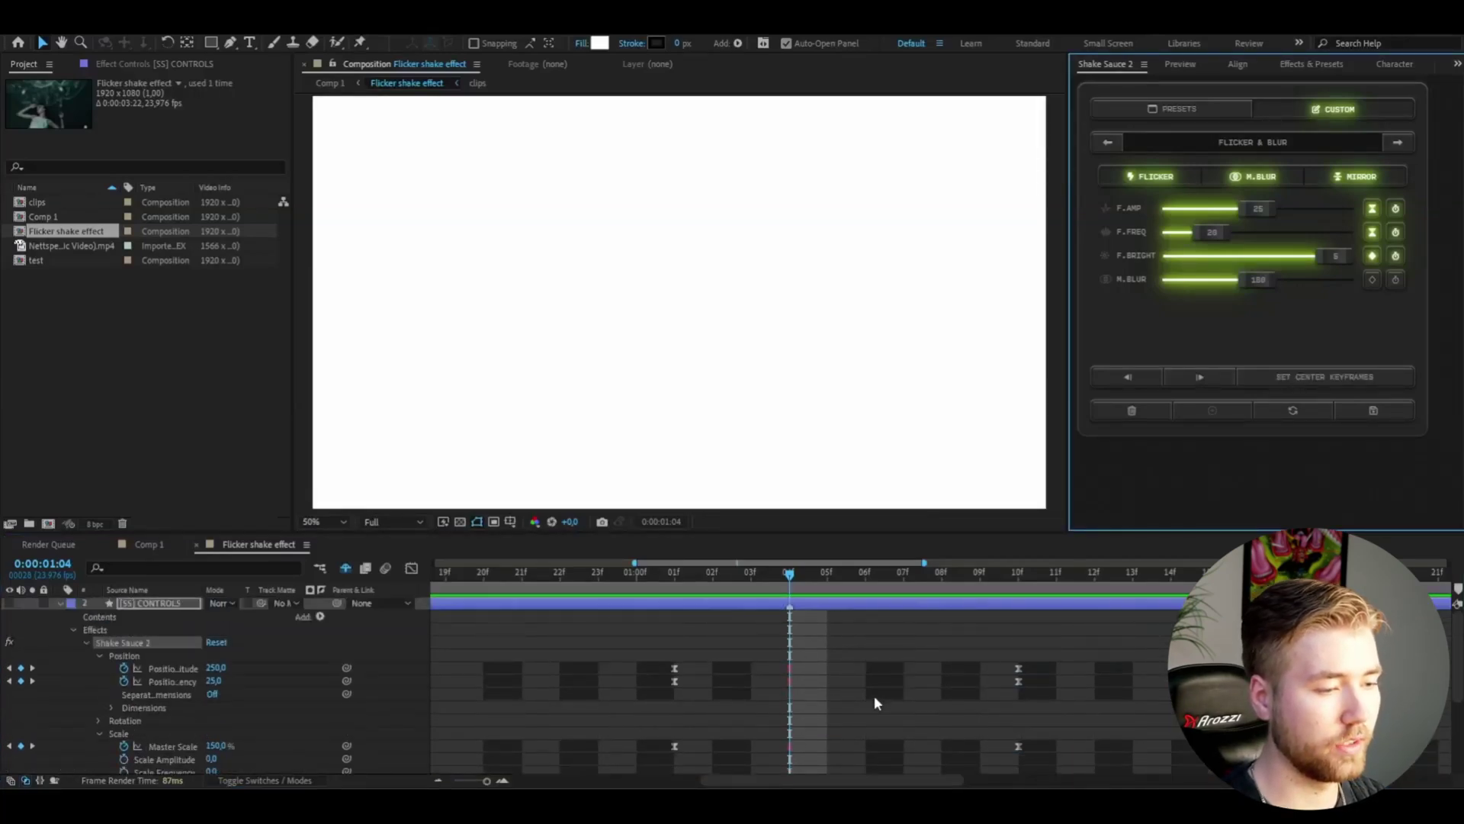
- Select all position, scale and flicker keyframes on the controls layer and save them as a preset named FLICKER SHAKE 2
left_click_drag(654, 649, 1031, 710)
scroll(1155, 699, "up", 6)
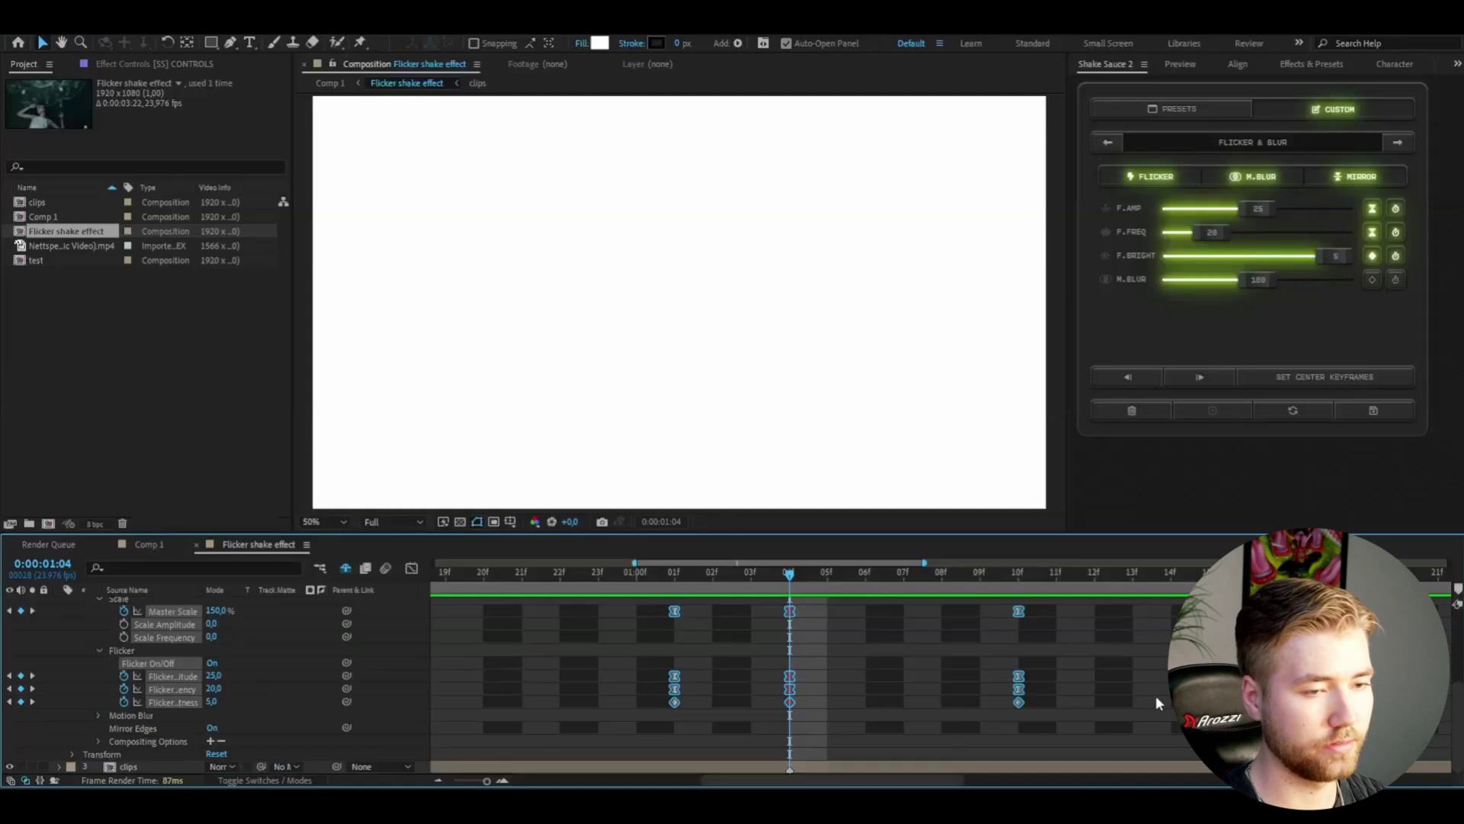
left_click(1372, 414)
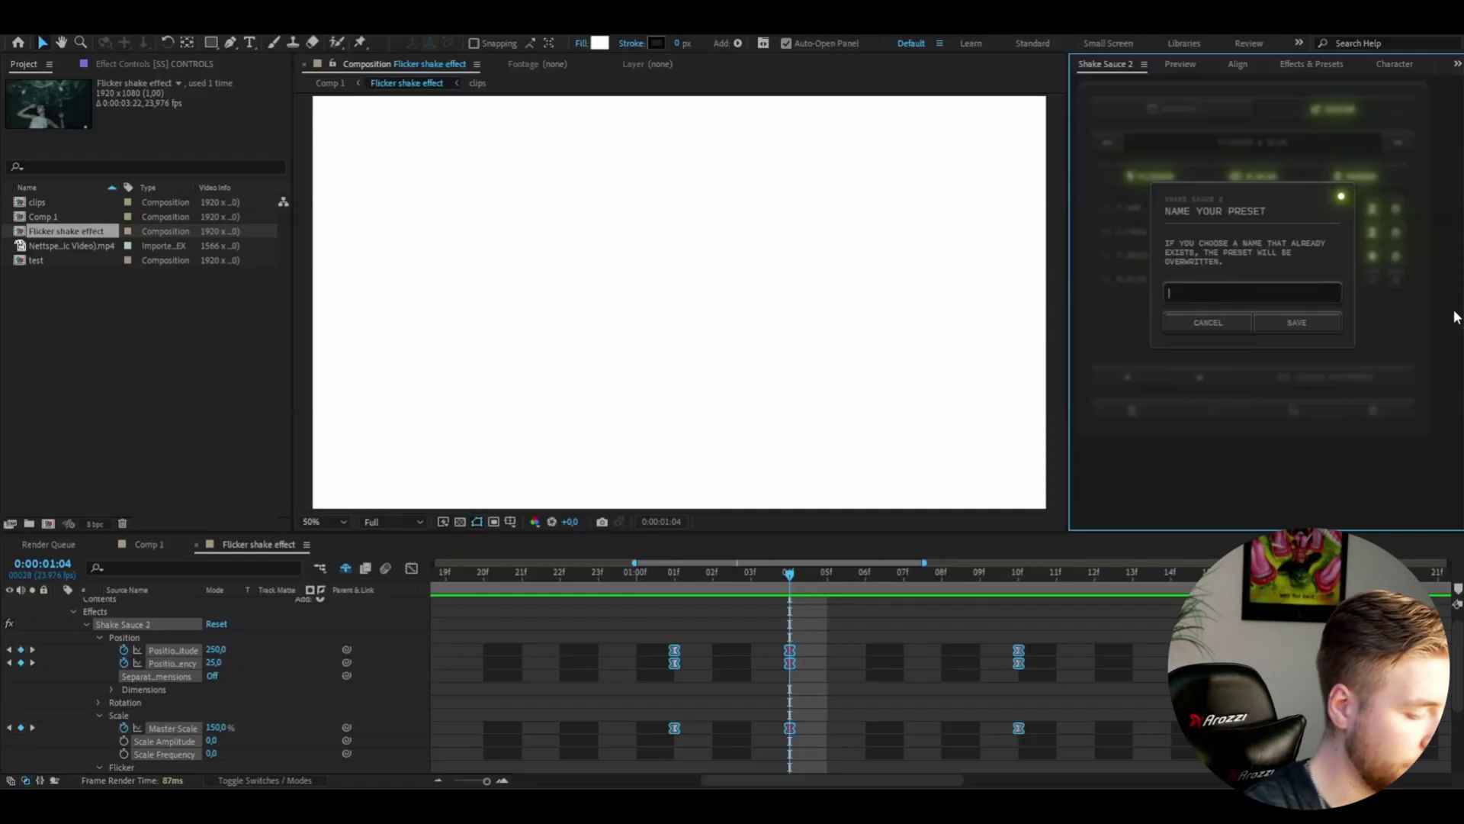
type("FLICKER")
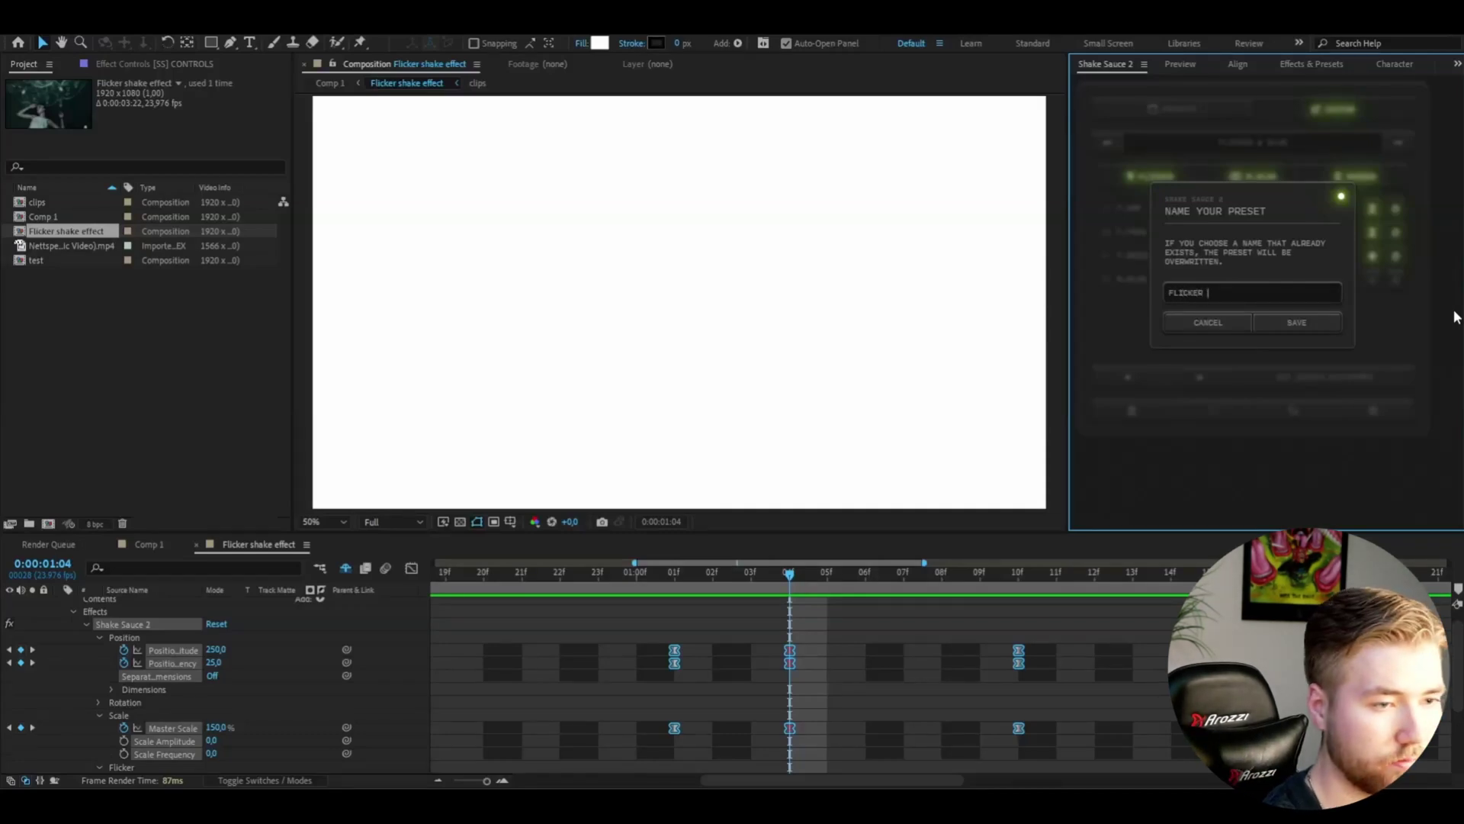
type(" SHAKE")
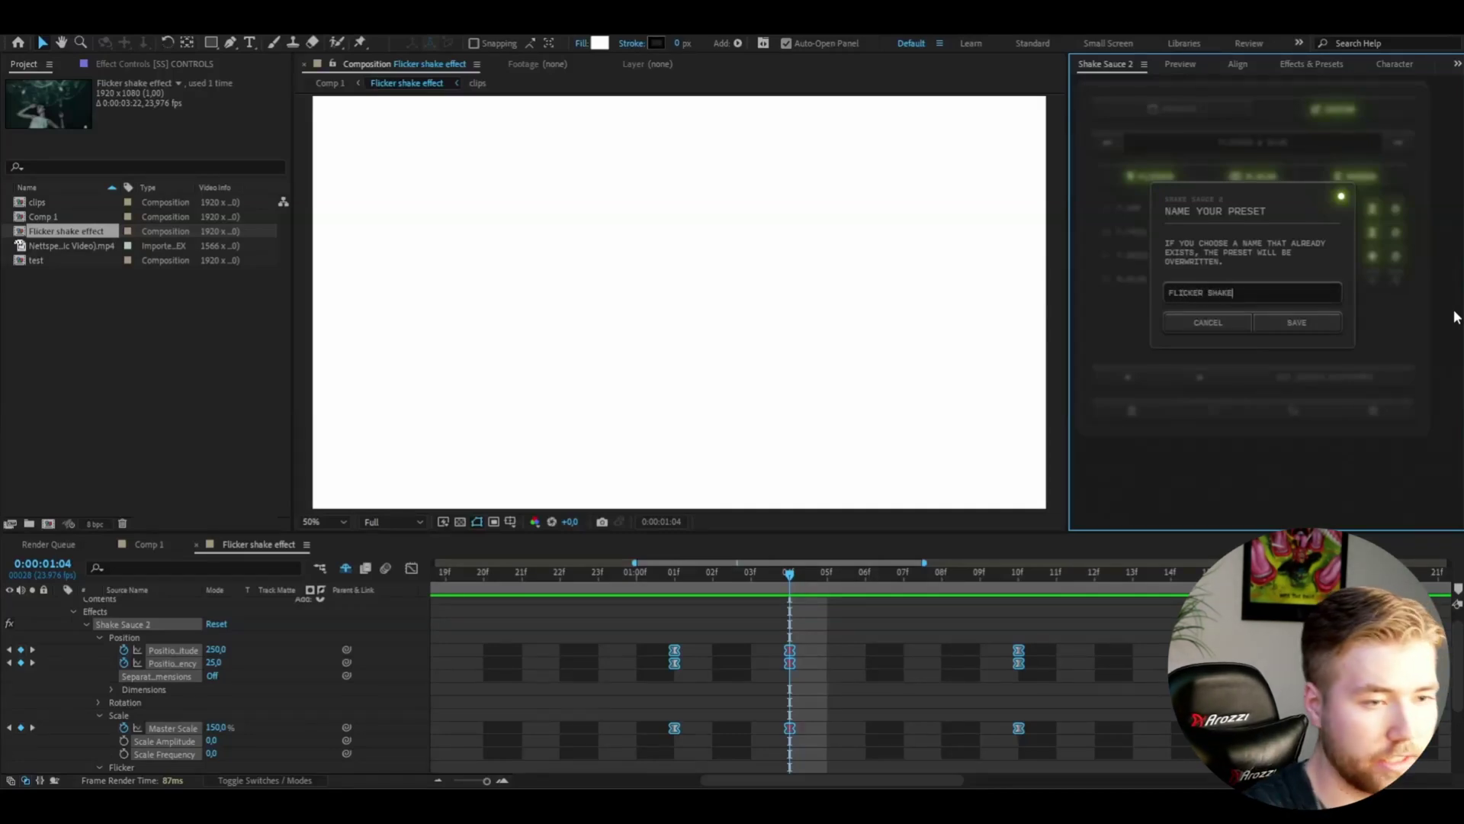
type(" 2")
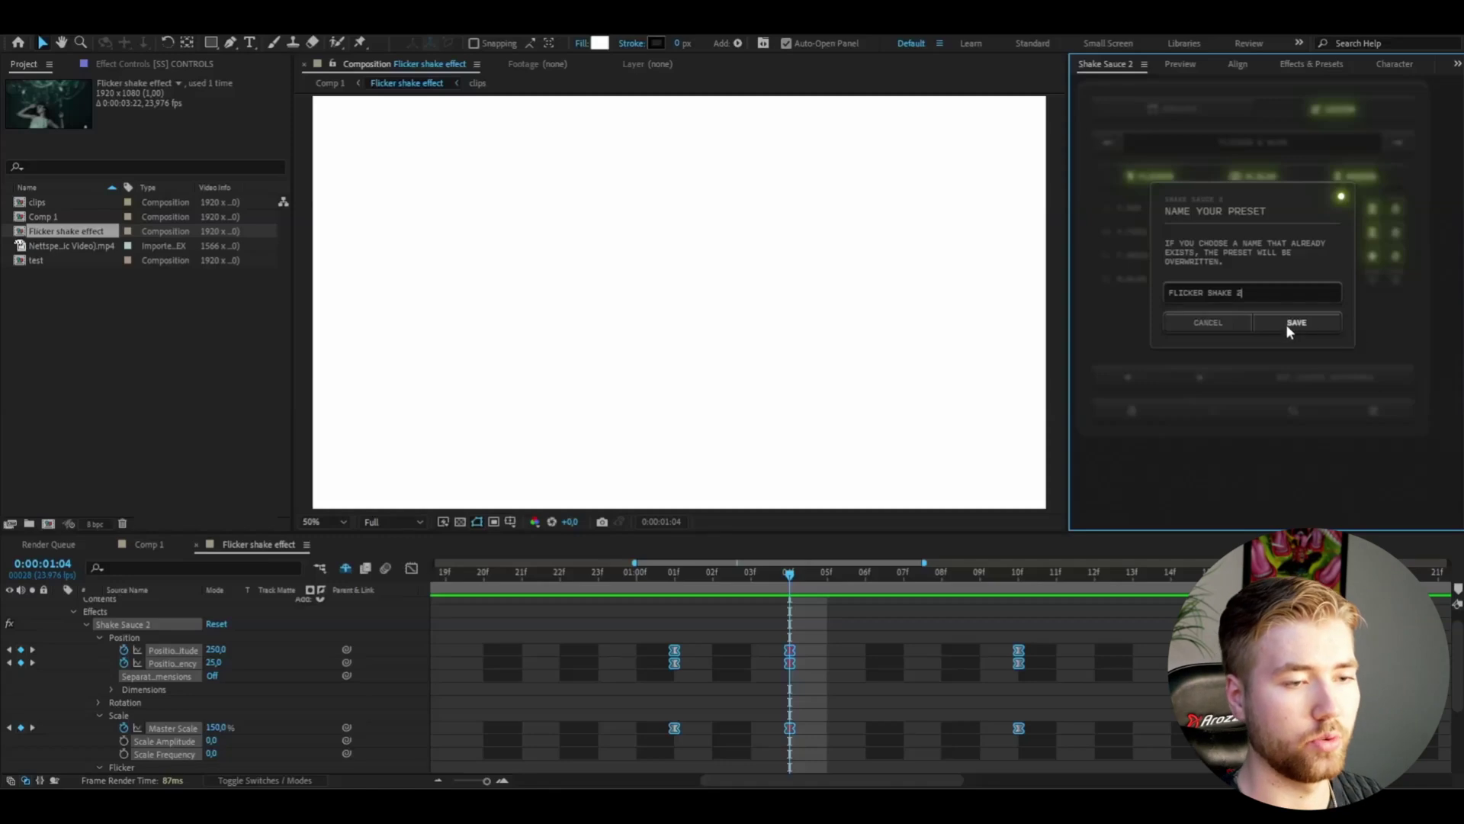
left_click(1266, 323)
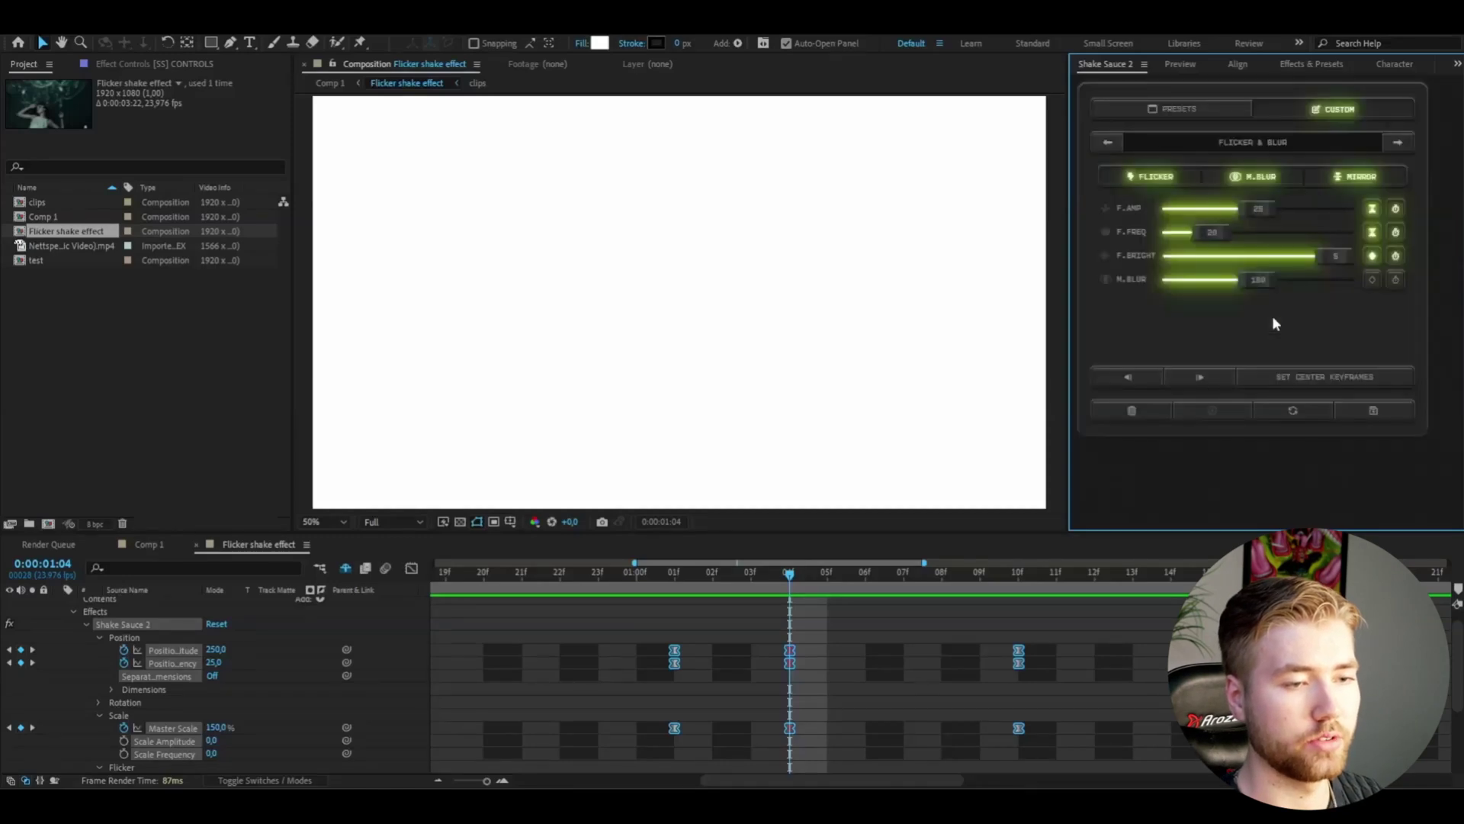
- Switch to the keyframed presets and find the custom FLICKER SHAKE 2 preset in the list
left_click(1186, 108)
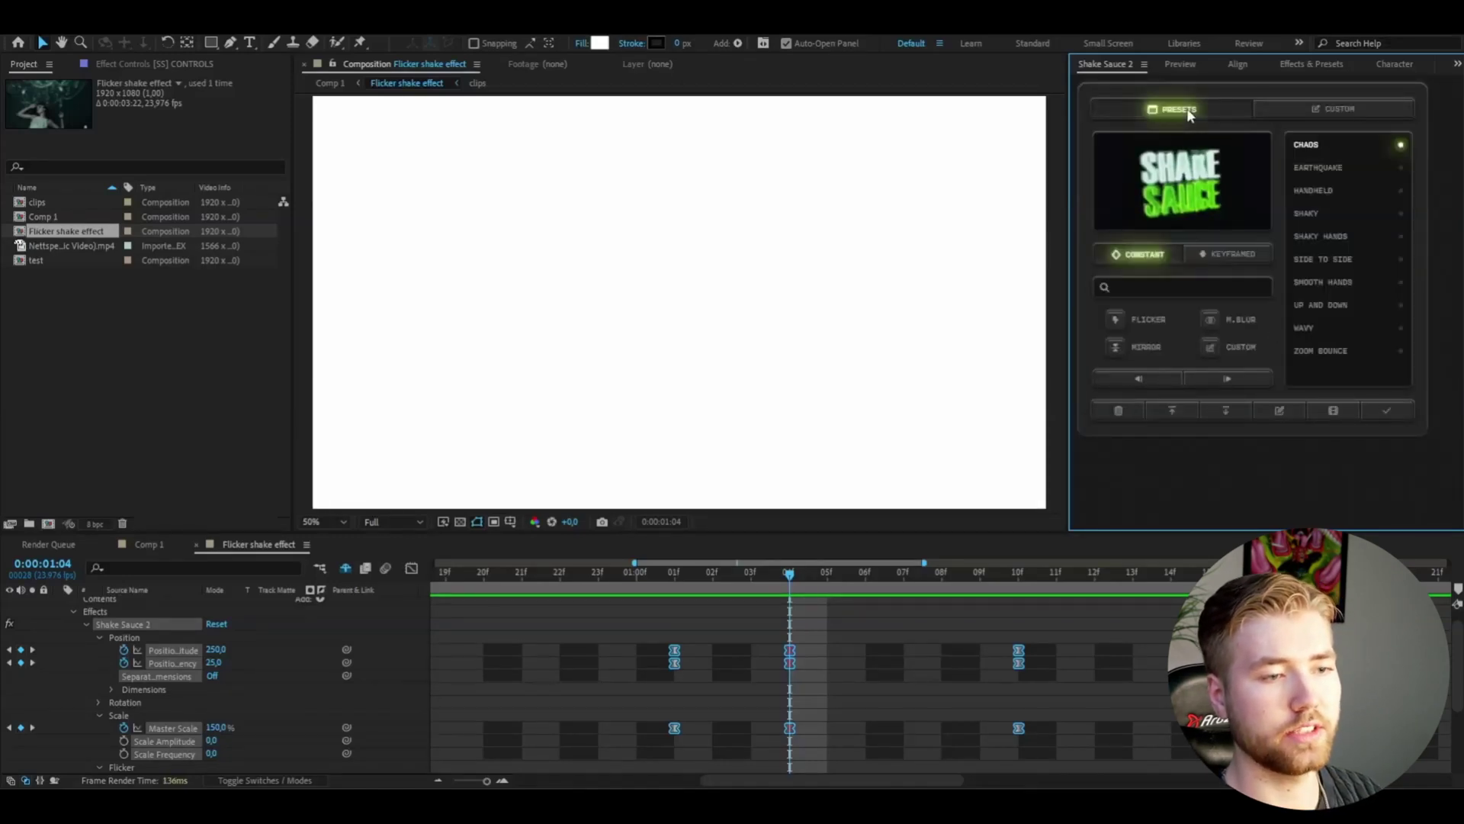
left_click(1228, 254)
scroll(1369, 282, "down", 2)
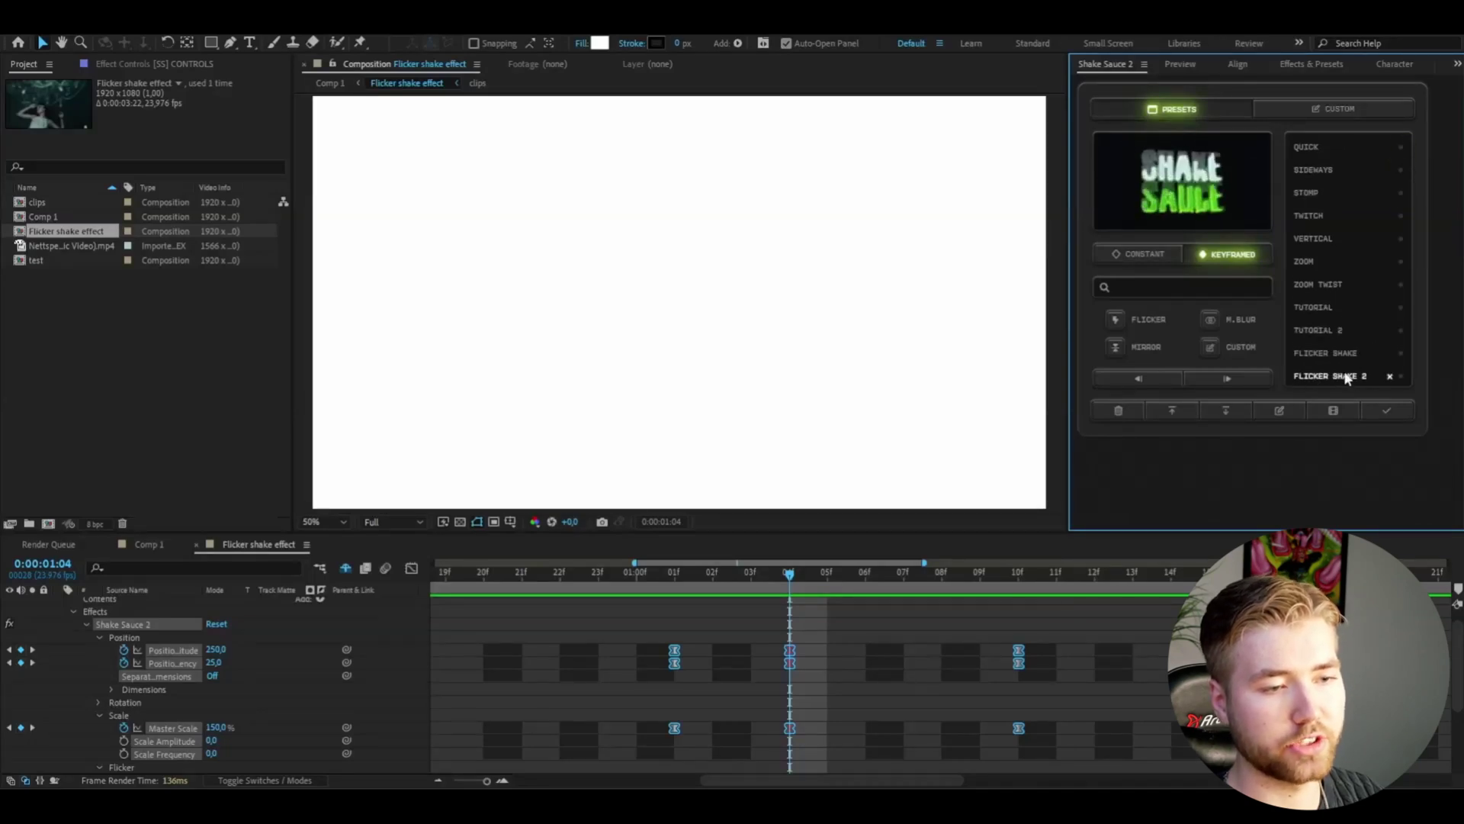
left_click(1366, 374)
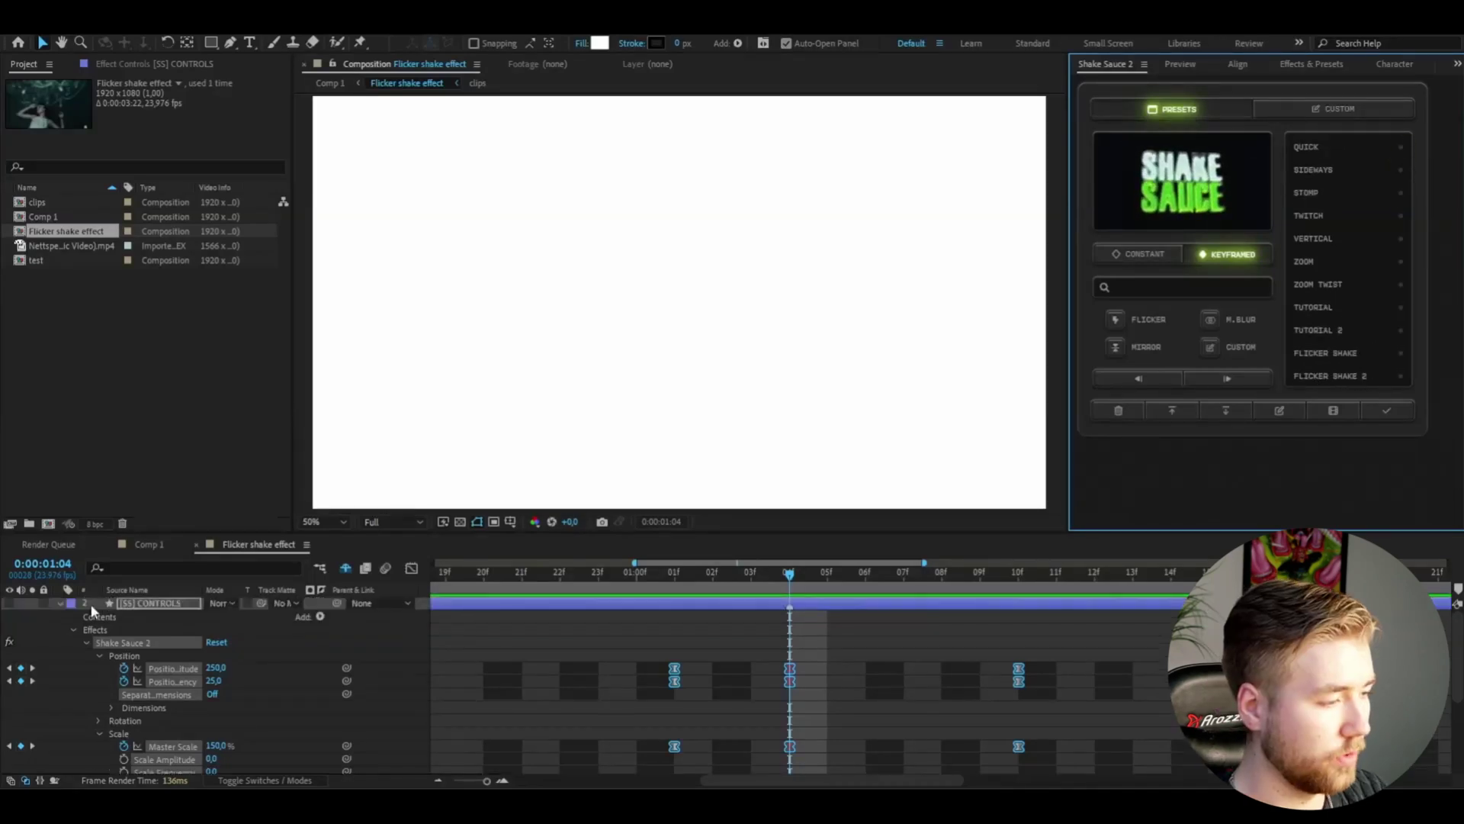
- Collapse the controls layer, preview the first transition, and apply the FLICKER SHAKE 2 preset to the clips layer at 0:00:02:07
left_click(59, 603)
key("space")
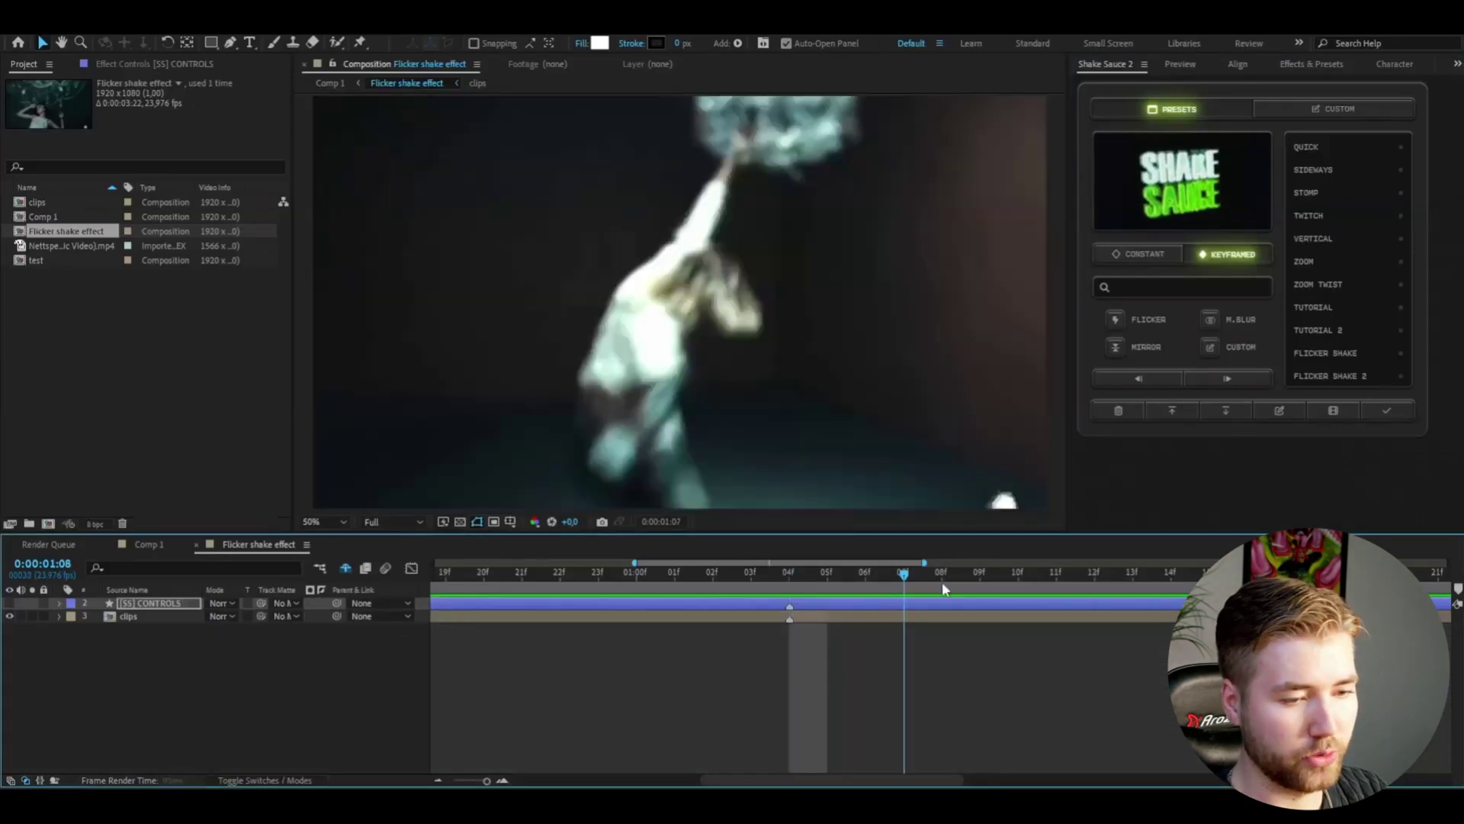
key("semicolon")
left_click(1046, 615)
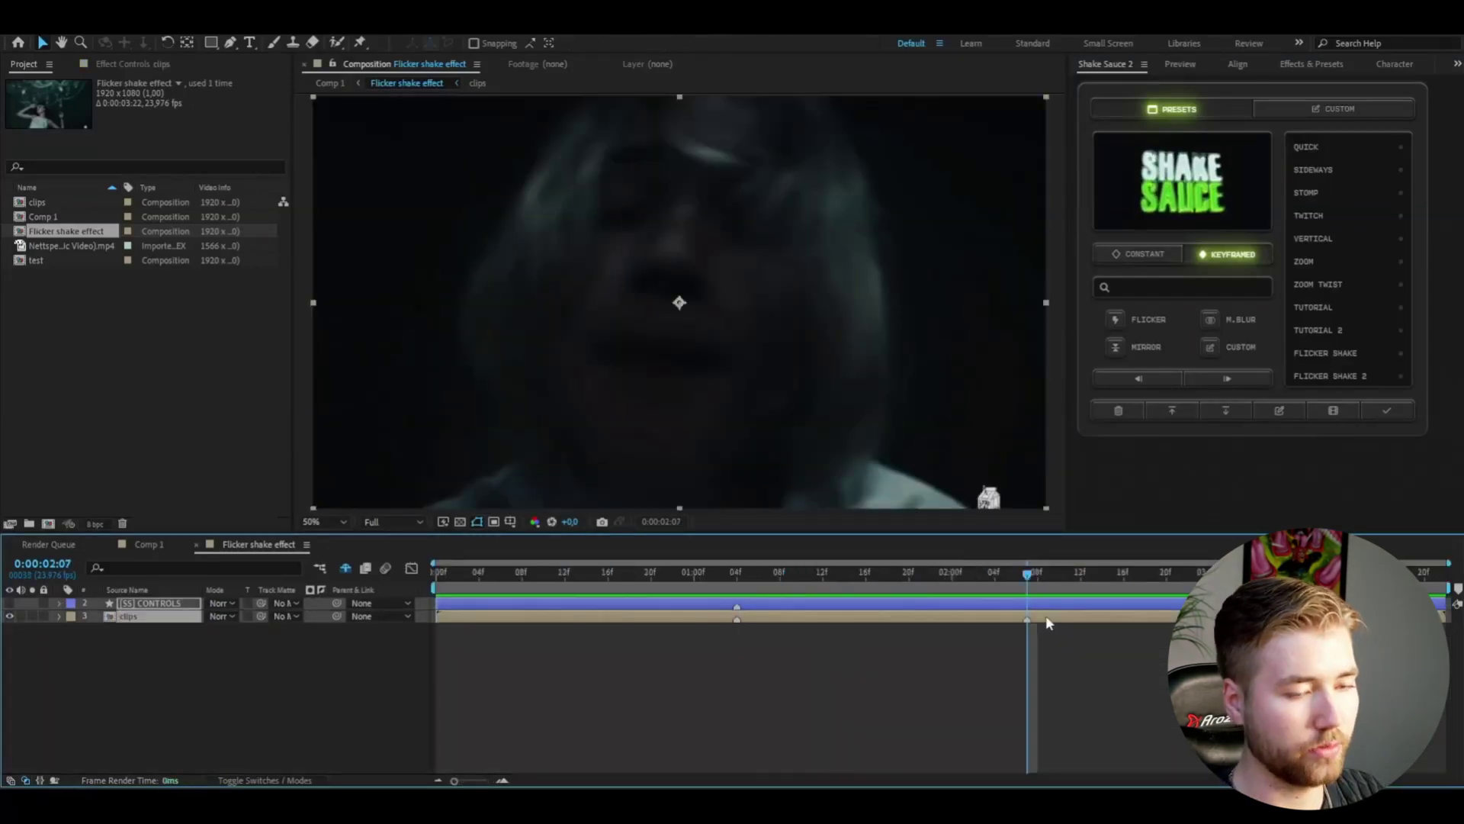
left_click(1304, 377)
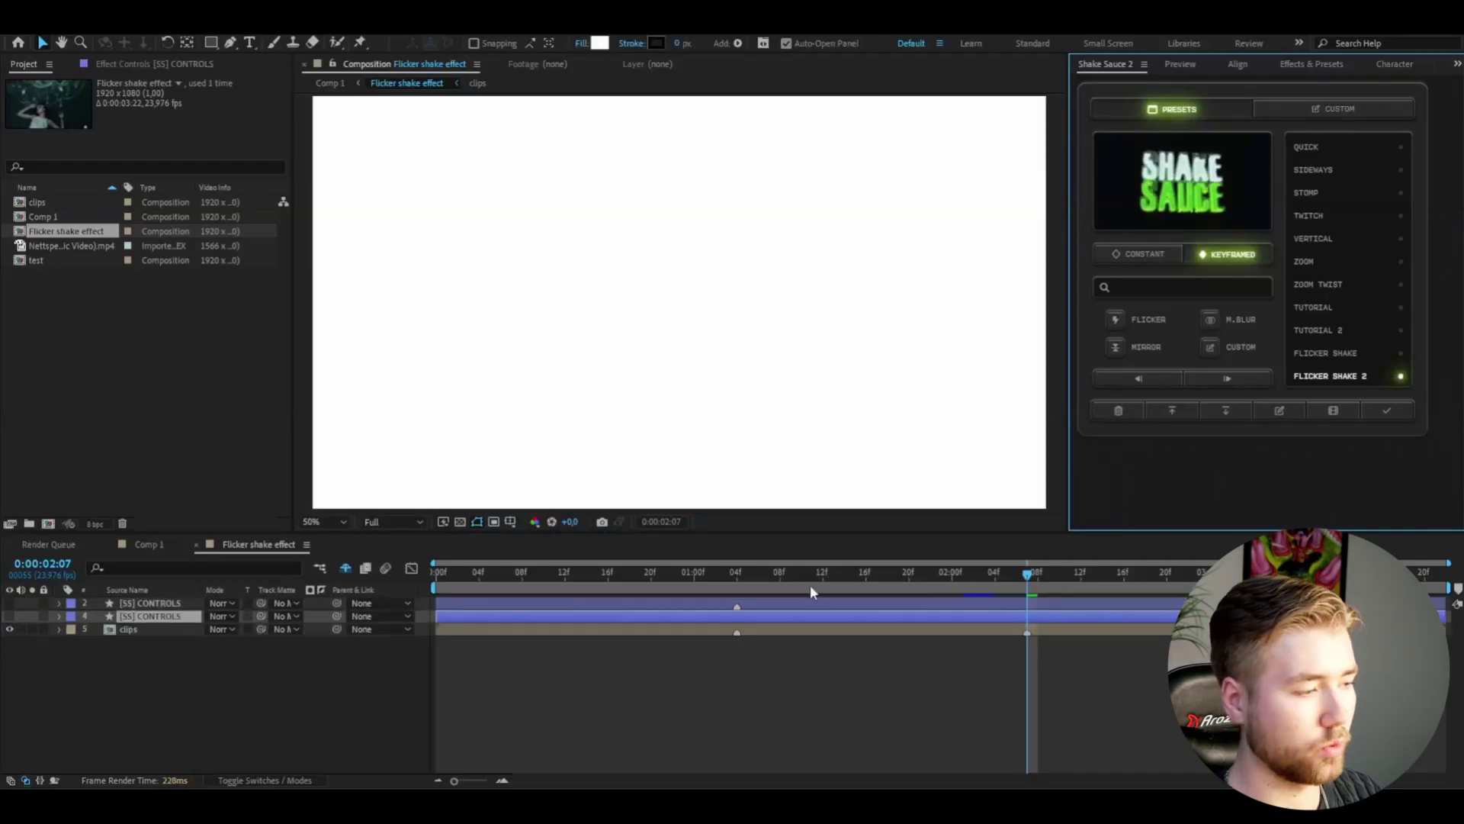
- Apply the FLICKER SHAKE 2 preset to the clips layer at the 0:00:03:02 cut
left_click(59, 616)
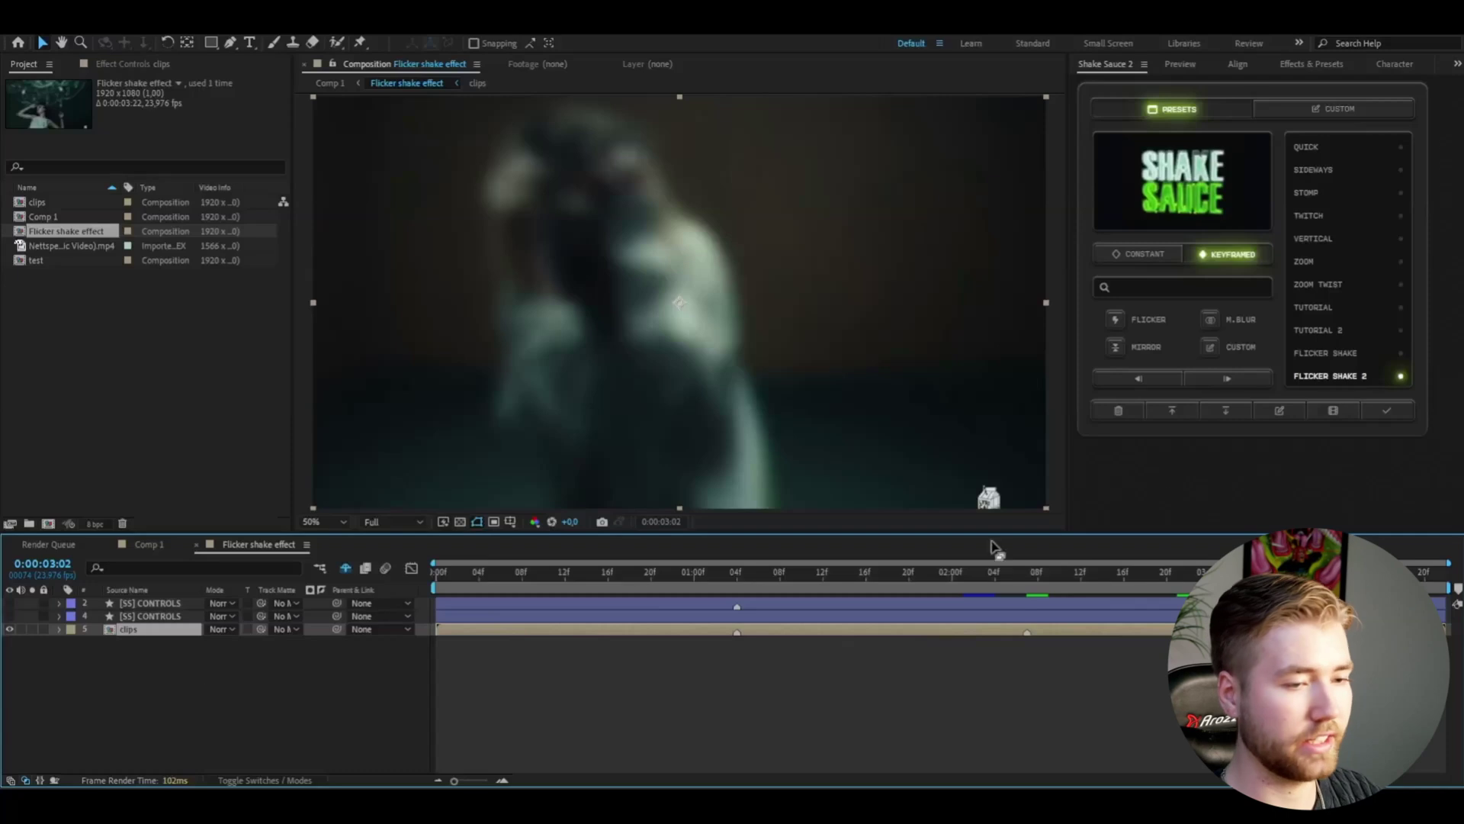
left_click(1319, 375)
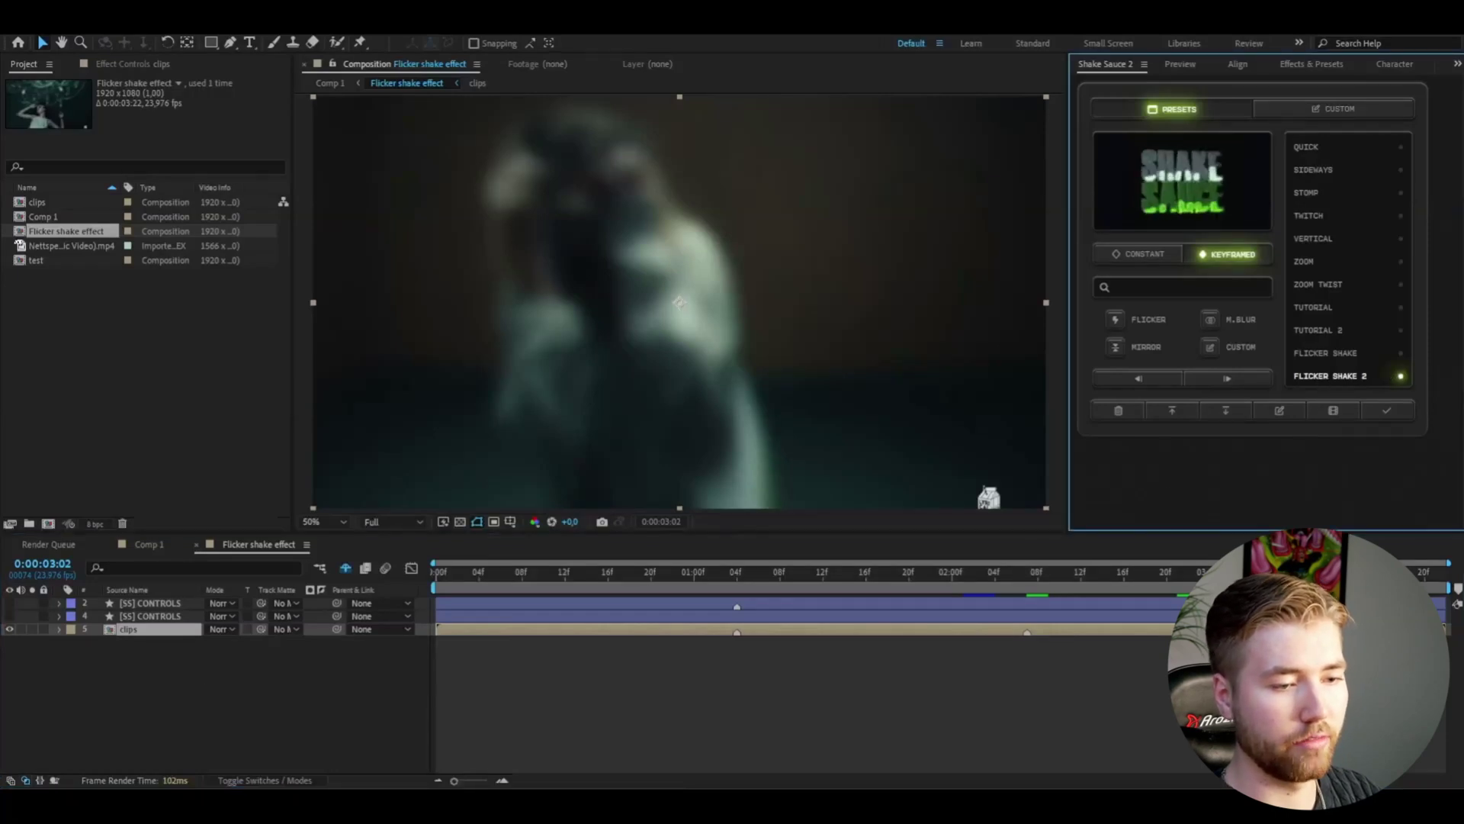